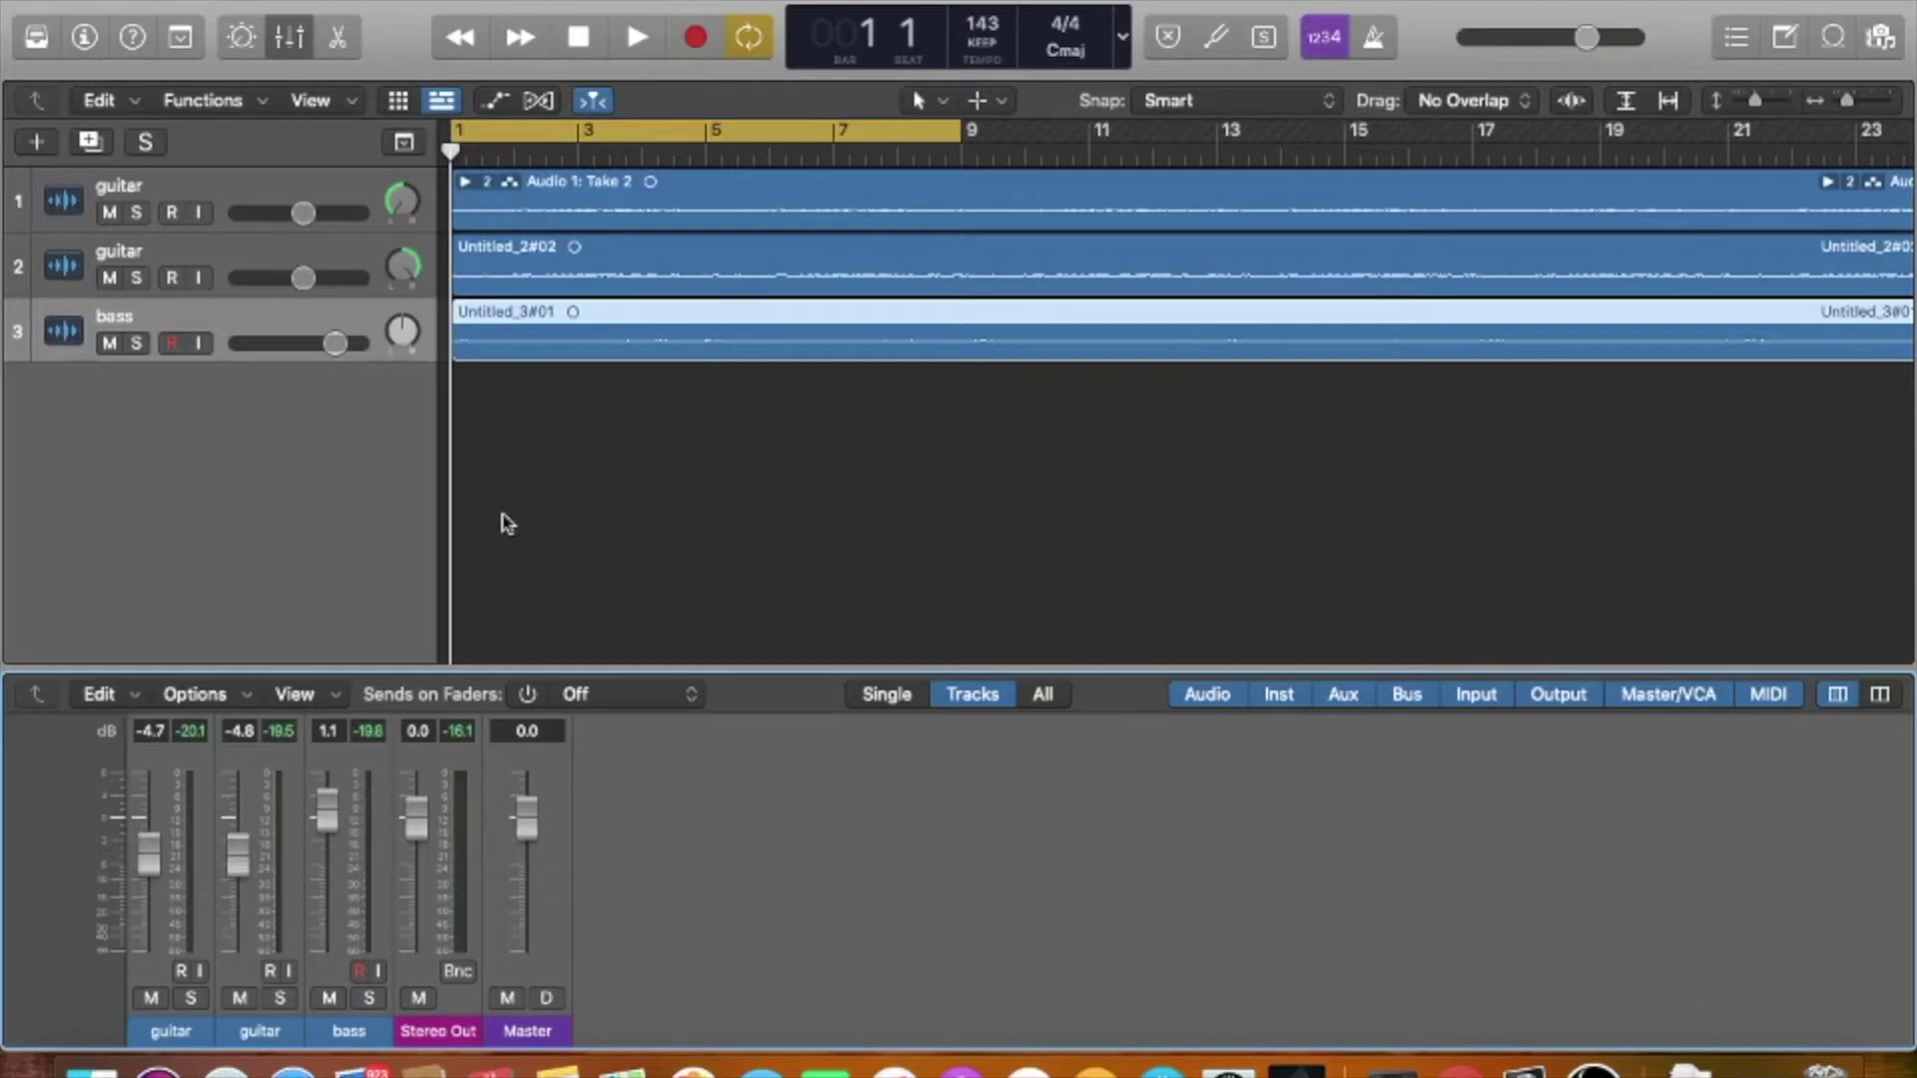
- Play the song, enable the metronome, replay to bar 5 with the click, and rewind to bar 1
key(space)
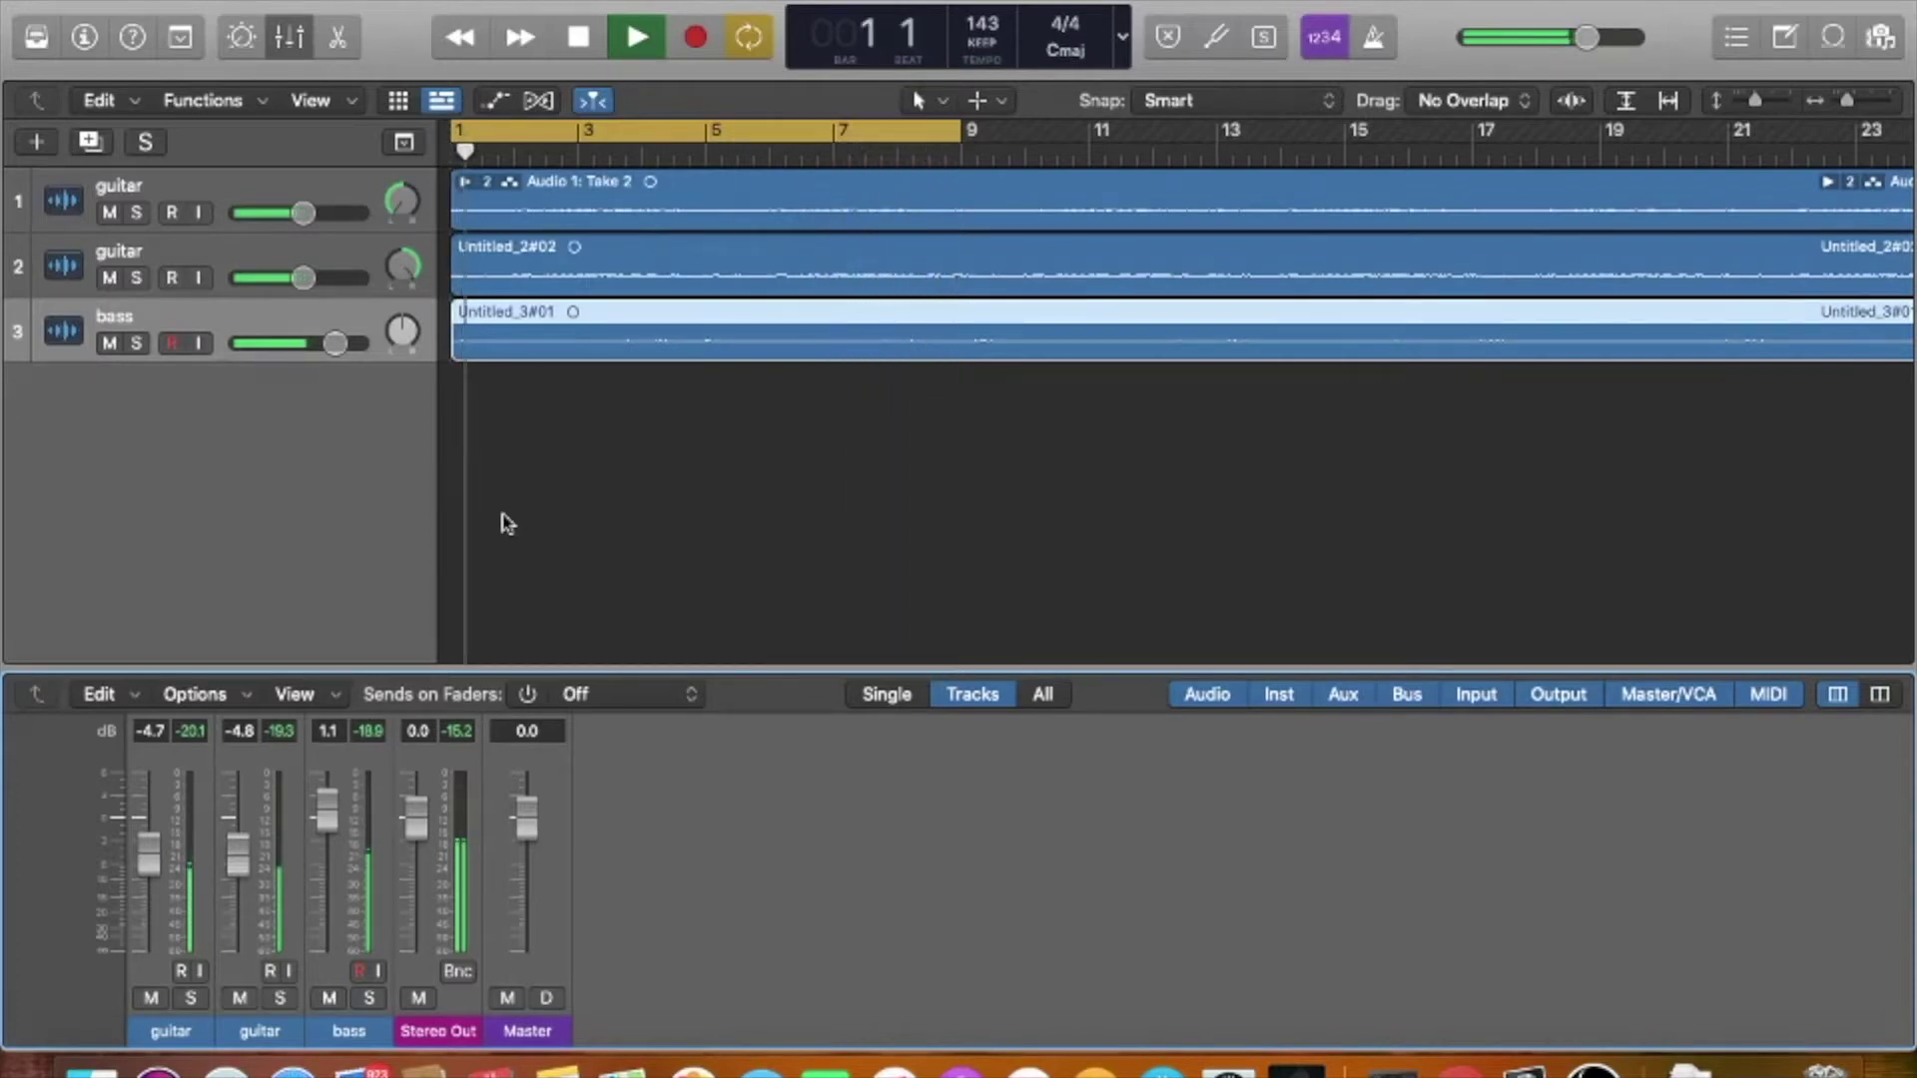
key(space)
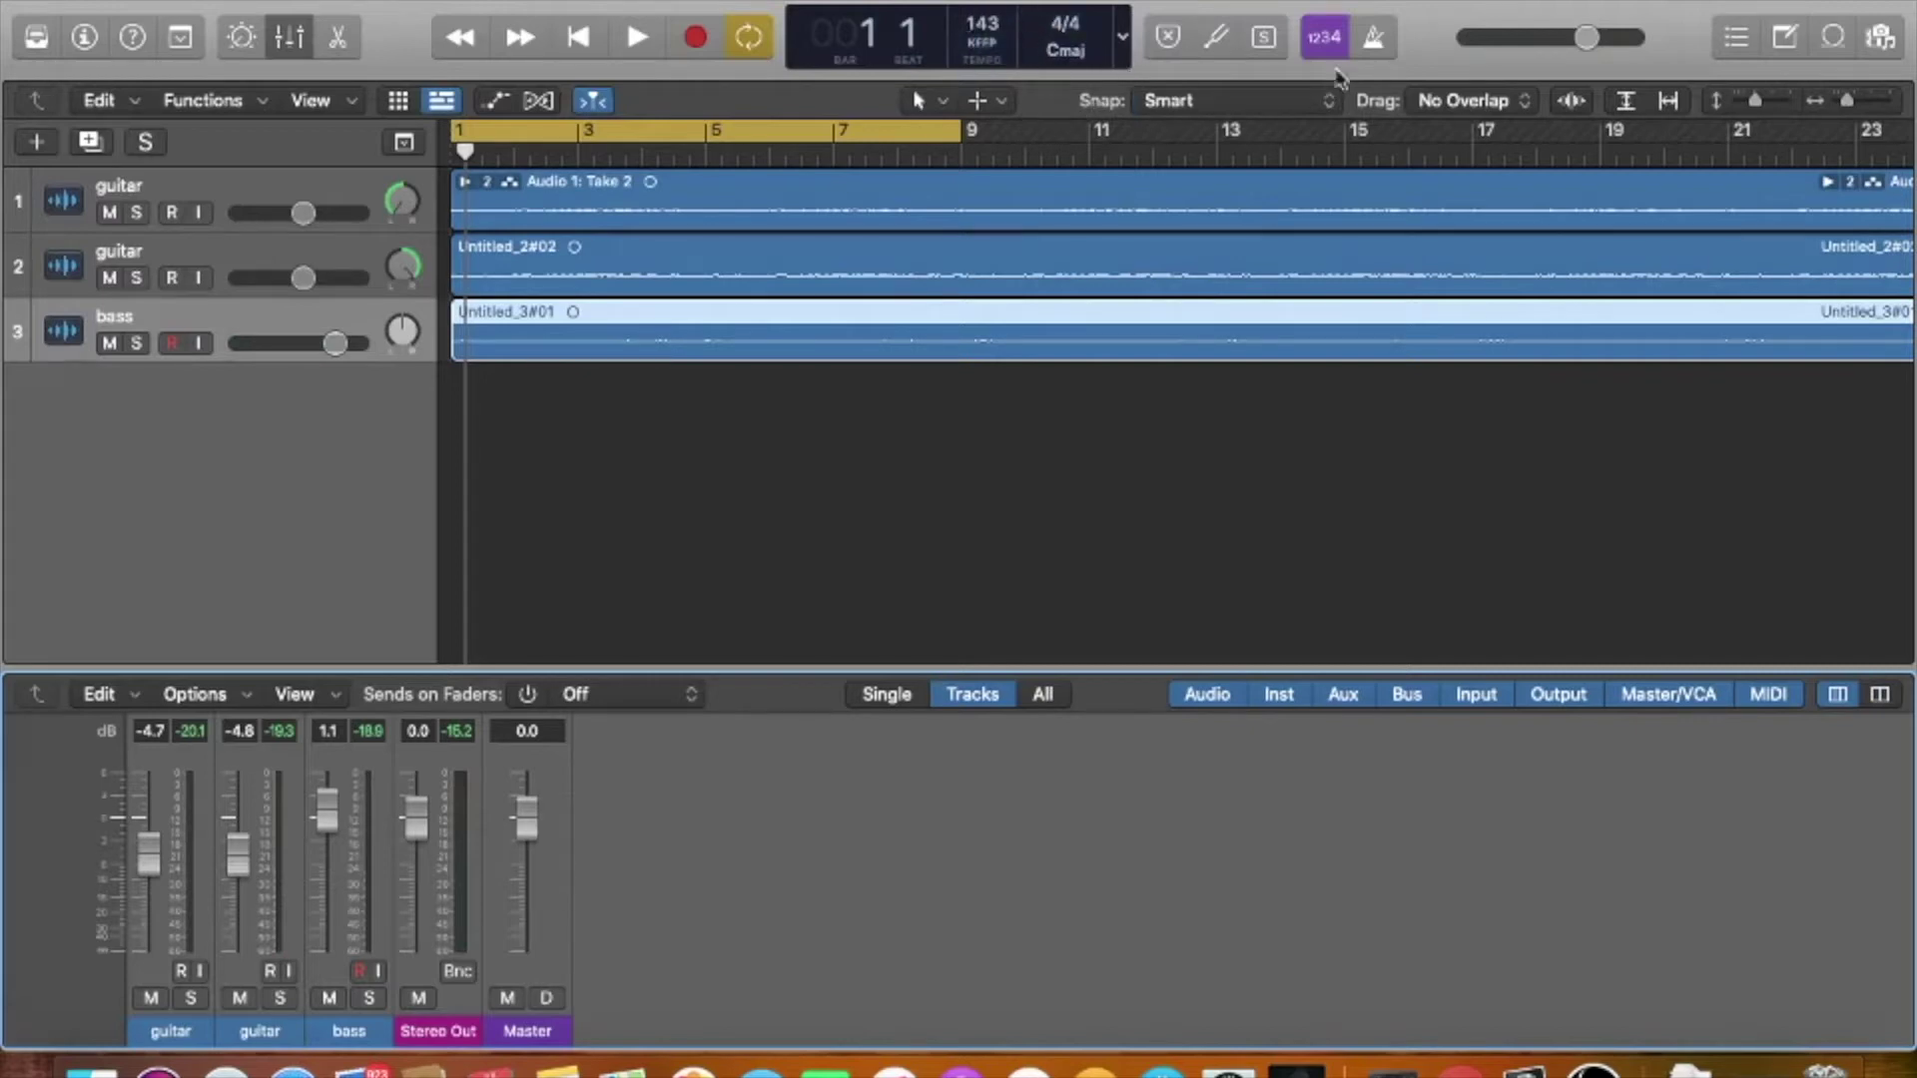
click(1374, 38)
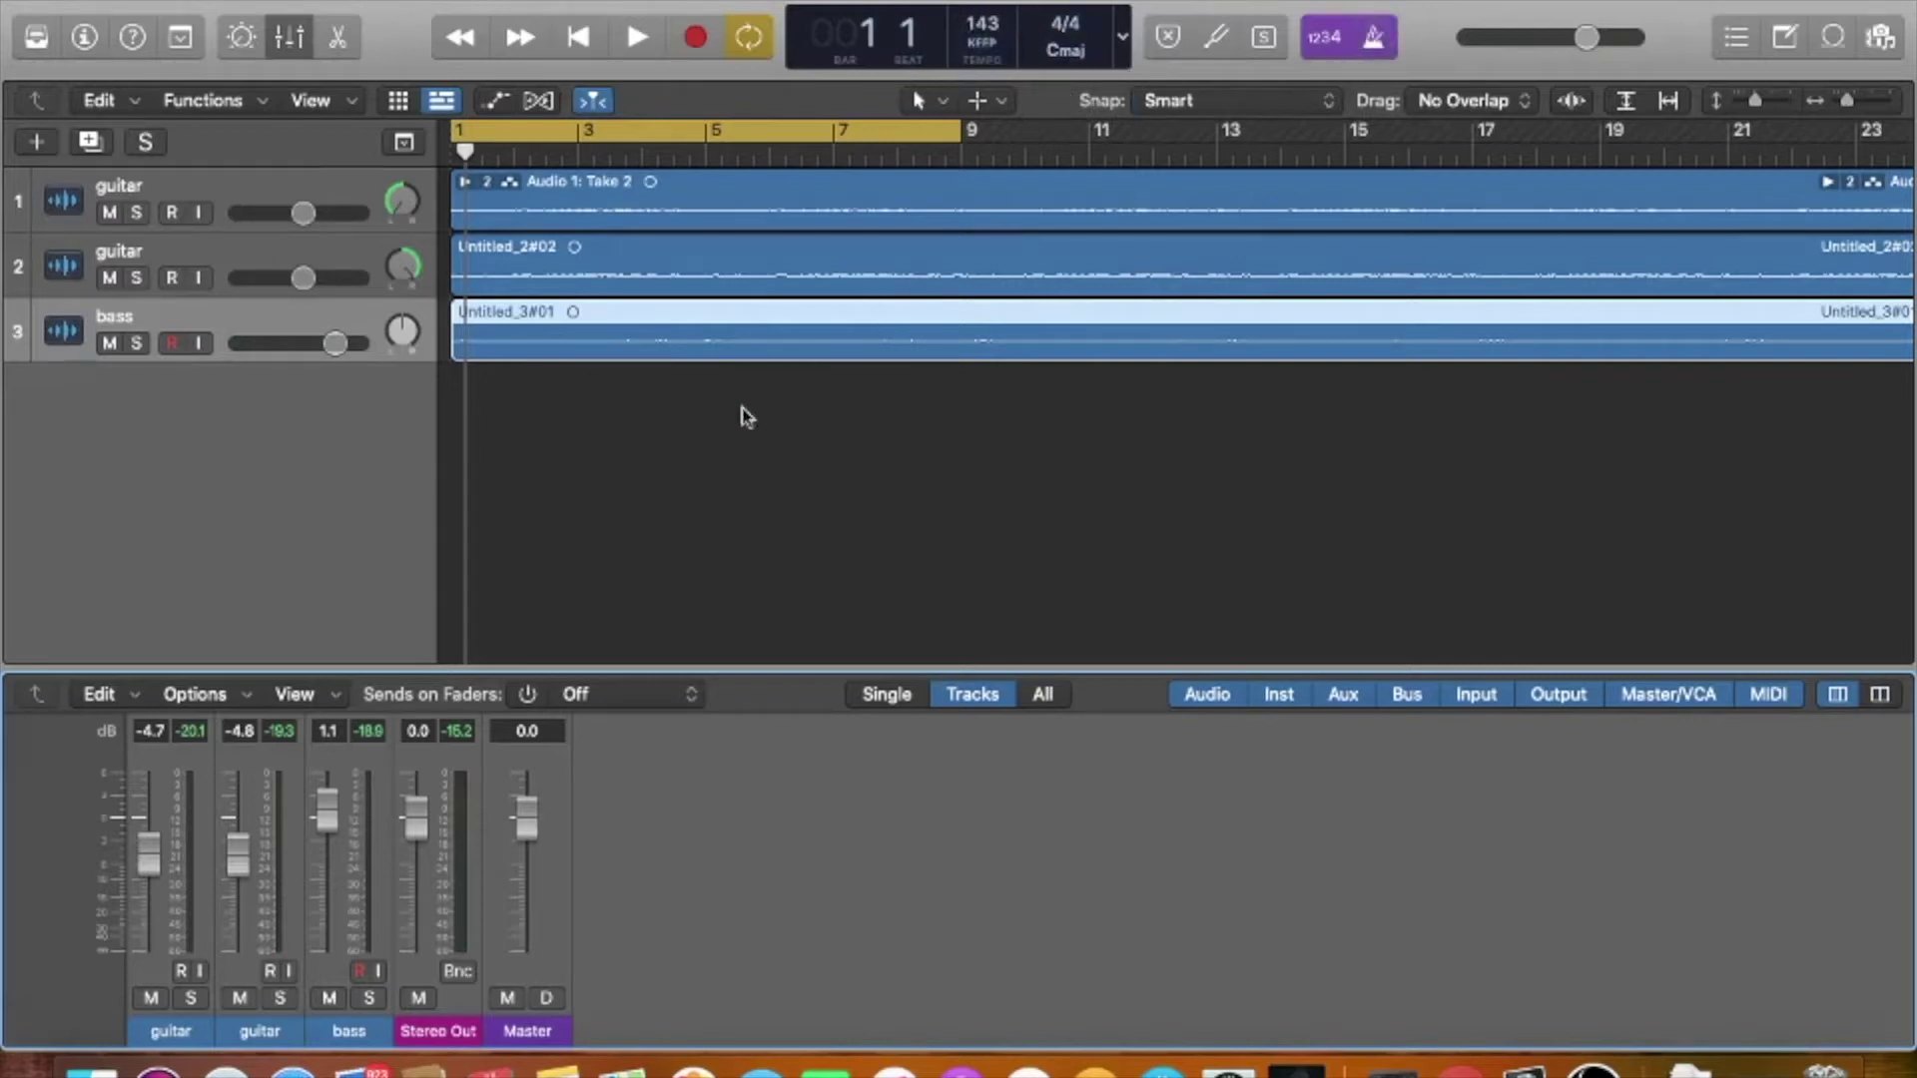
key(space)
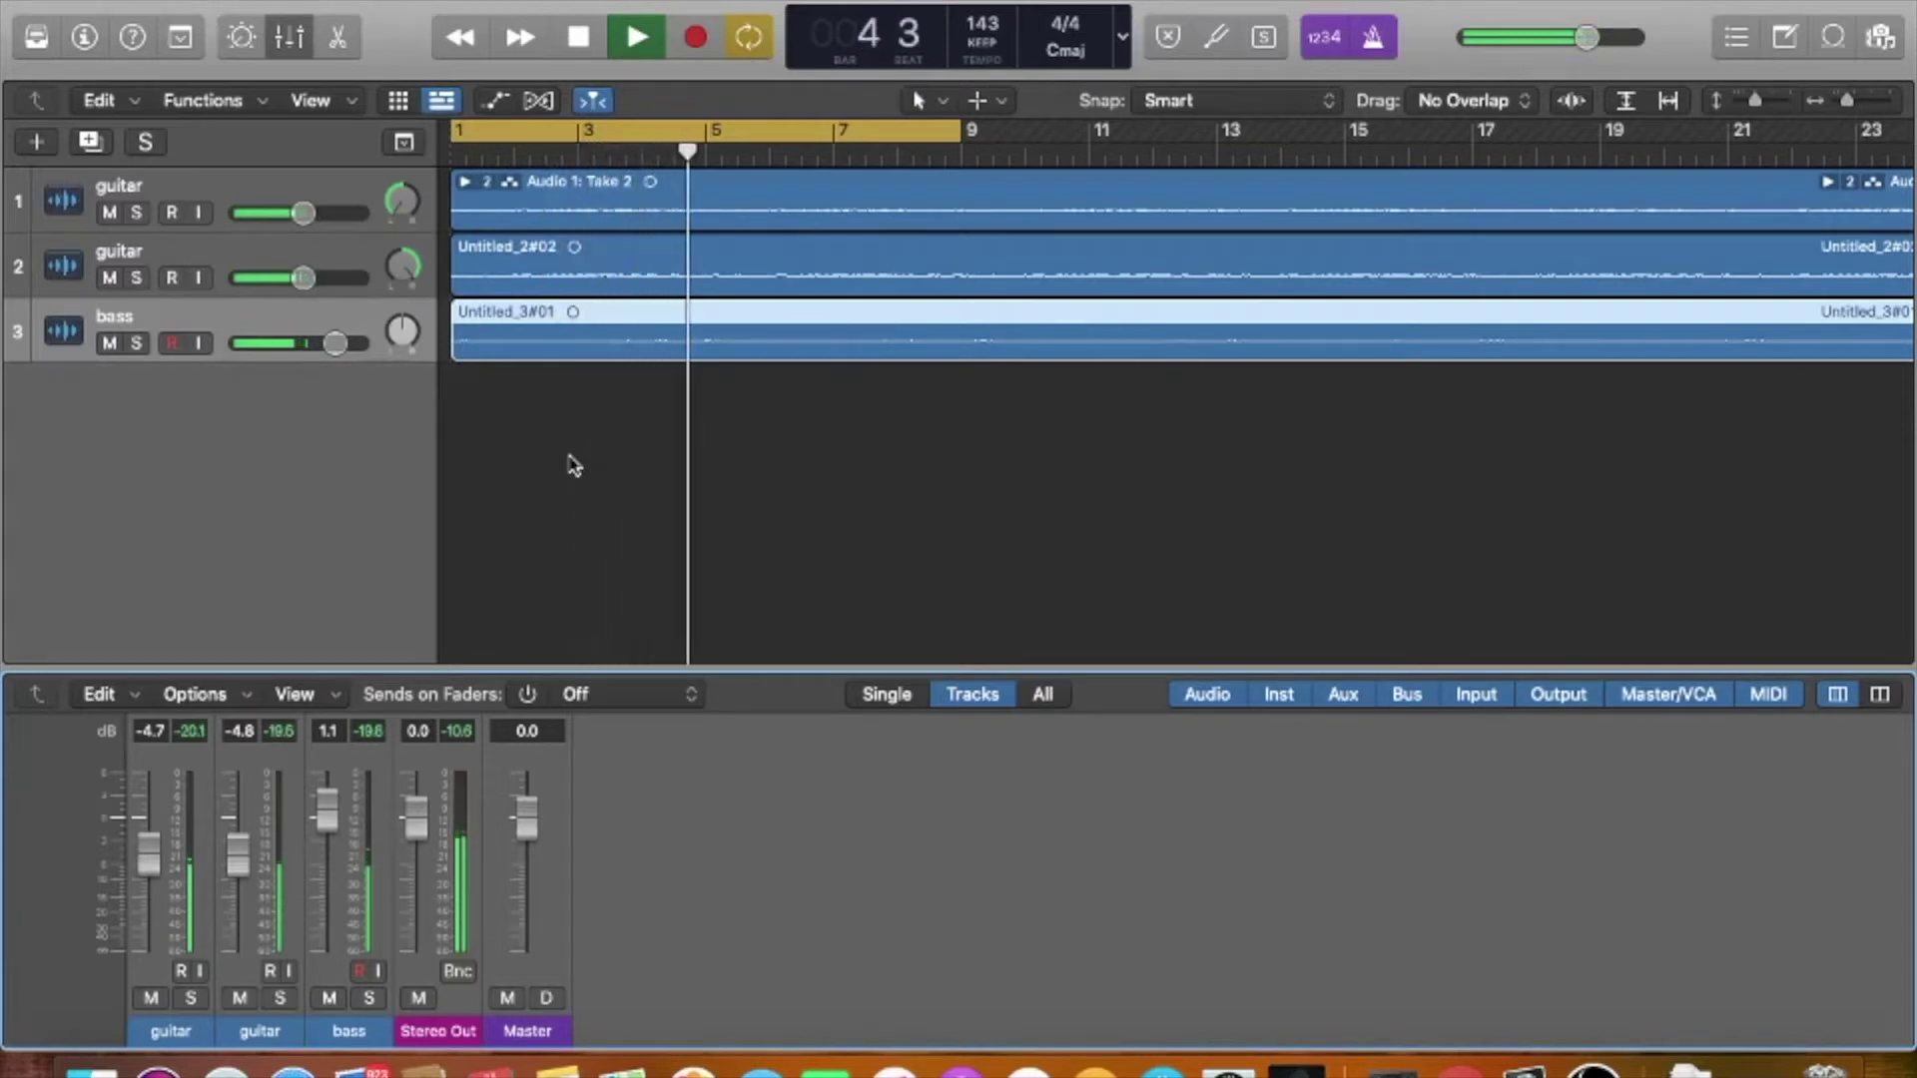
key(space)
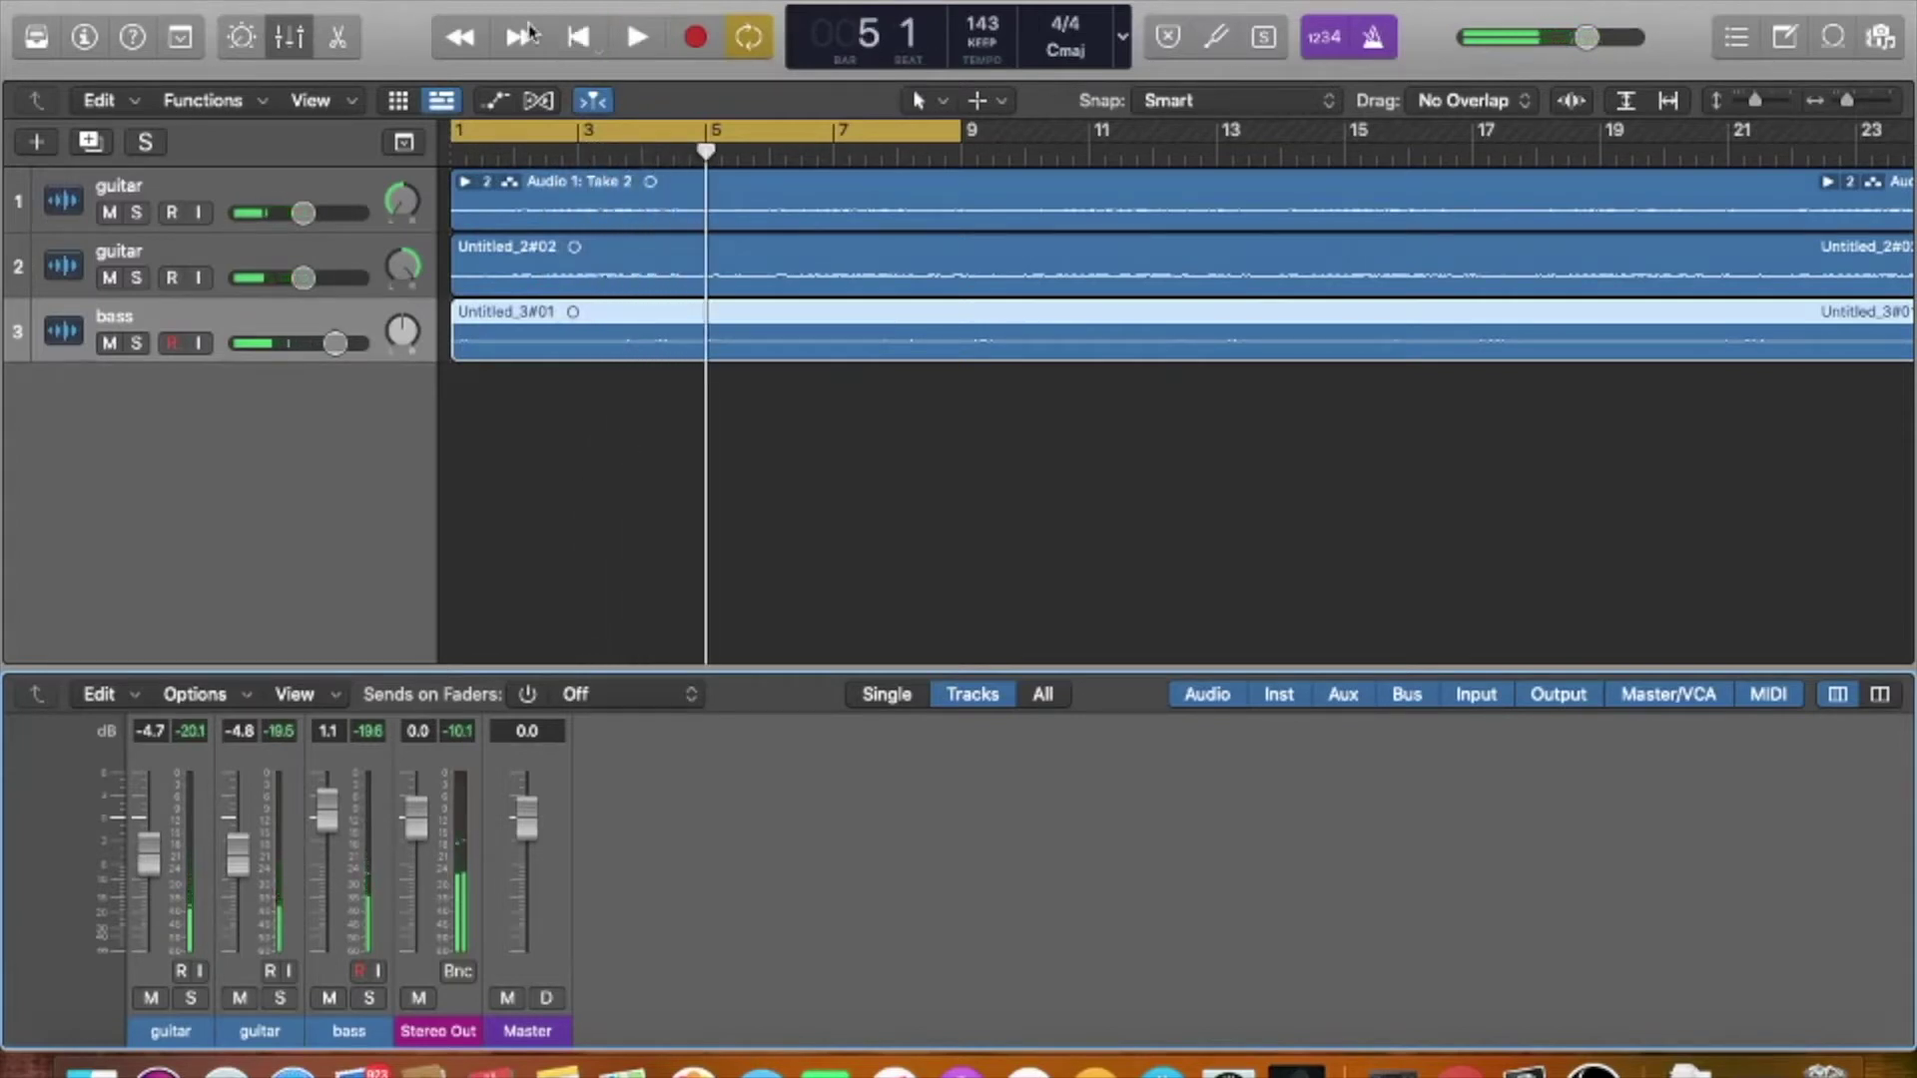
click(578, 37)
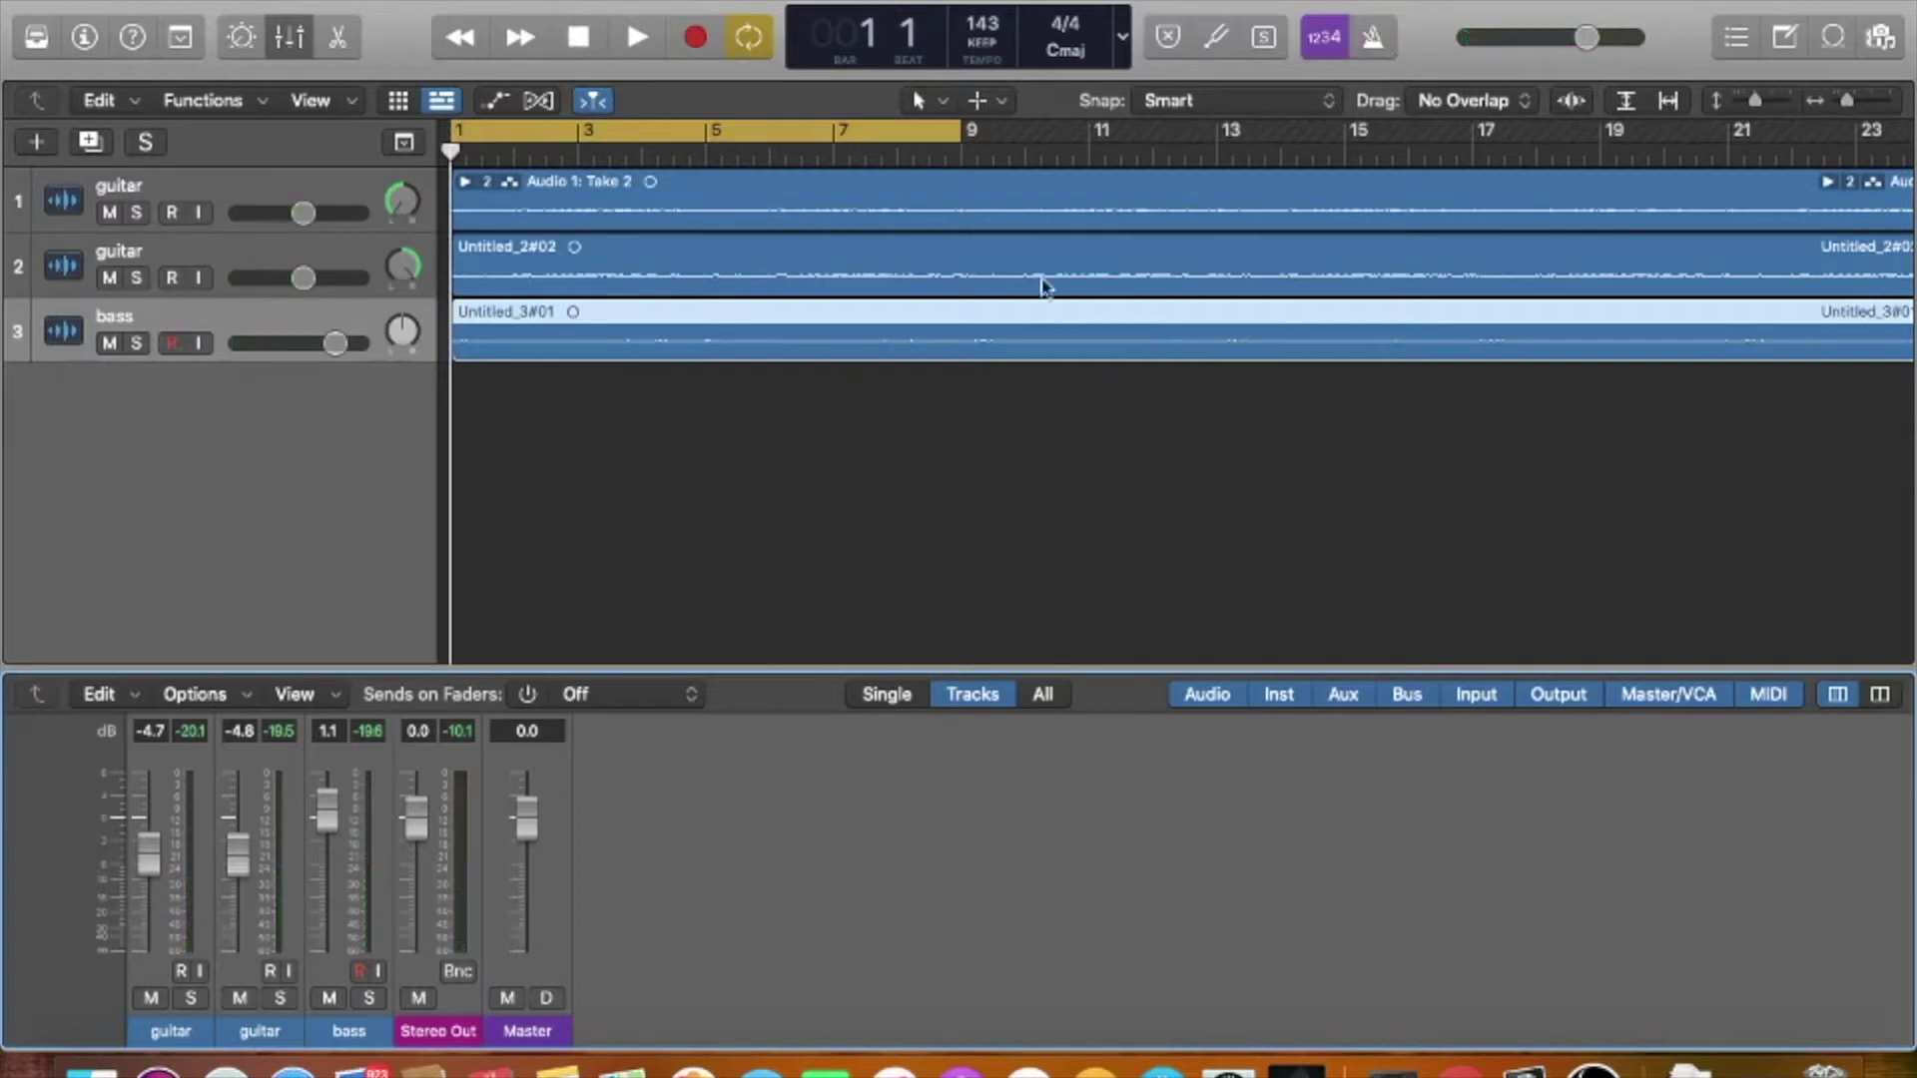
click(40, 143)
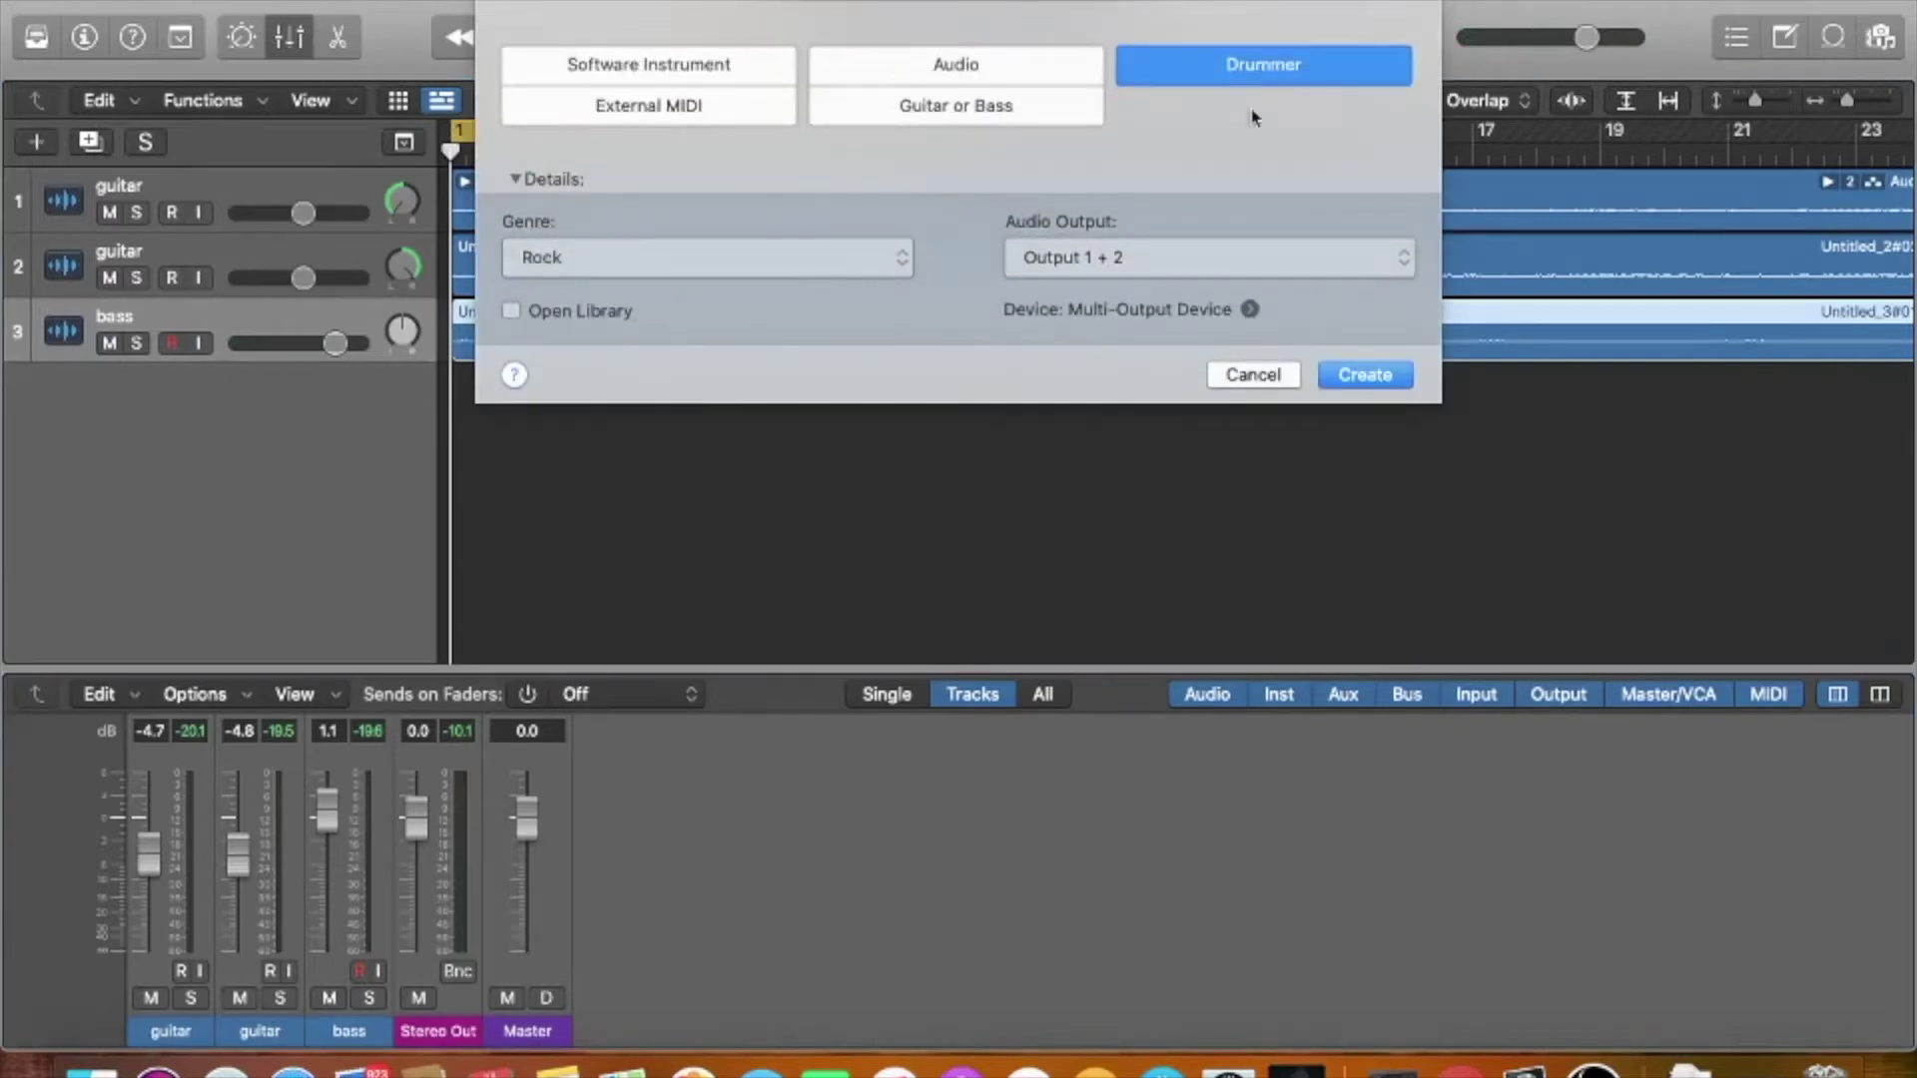
- Create the Rock Drummer track (SoCal, Kyle) and play the song with the new drums
click(1359, 374)
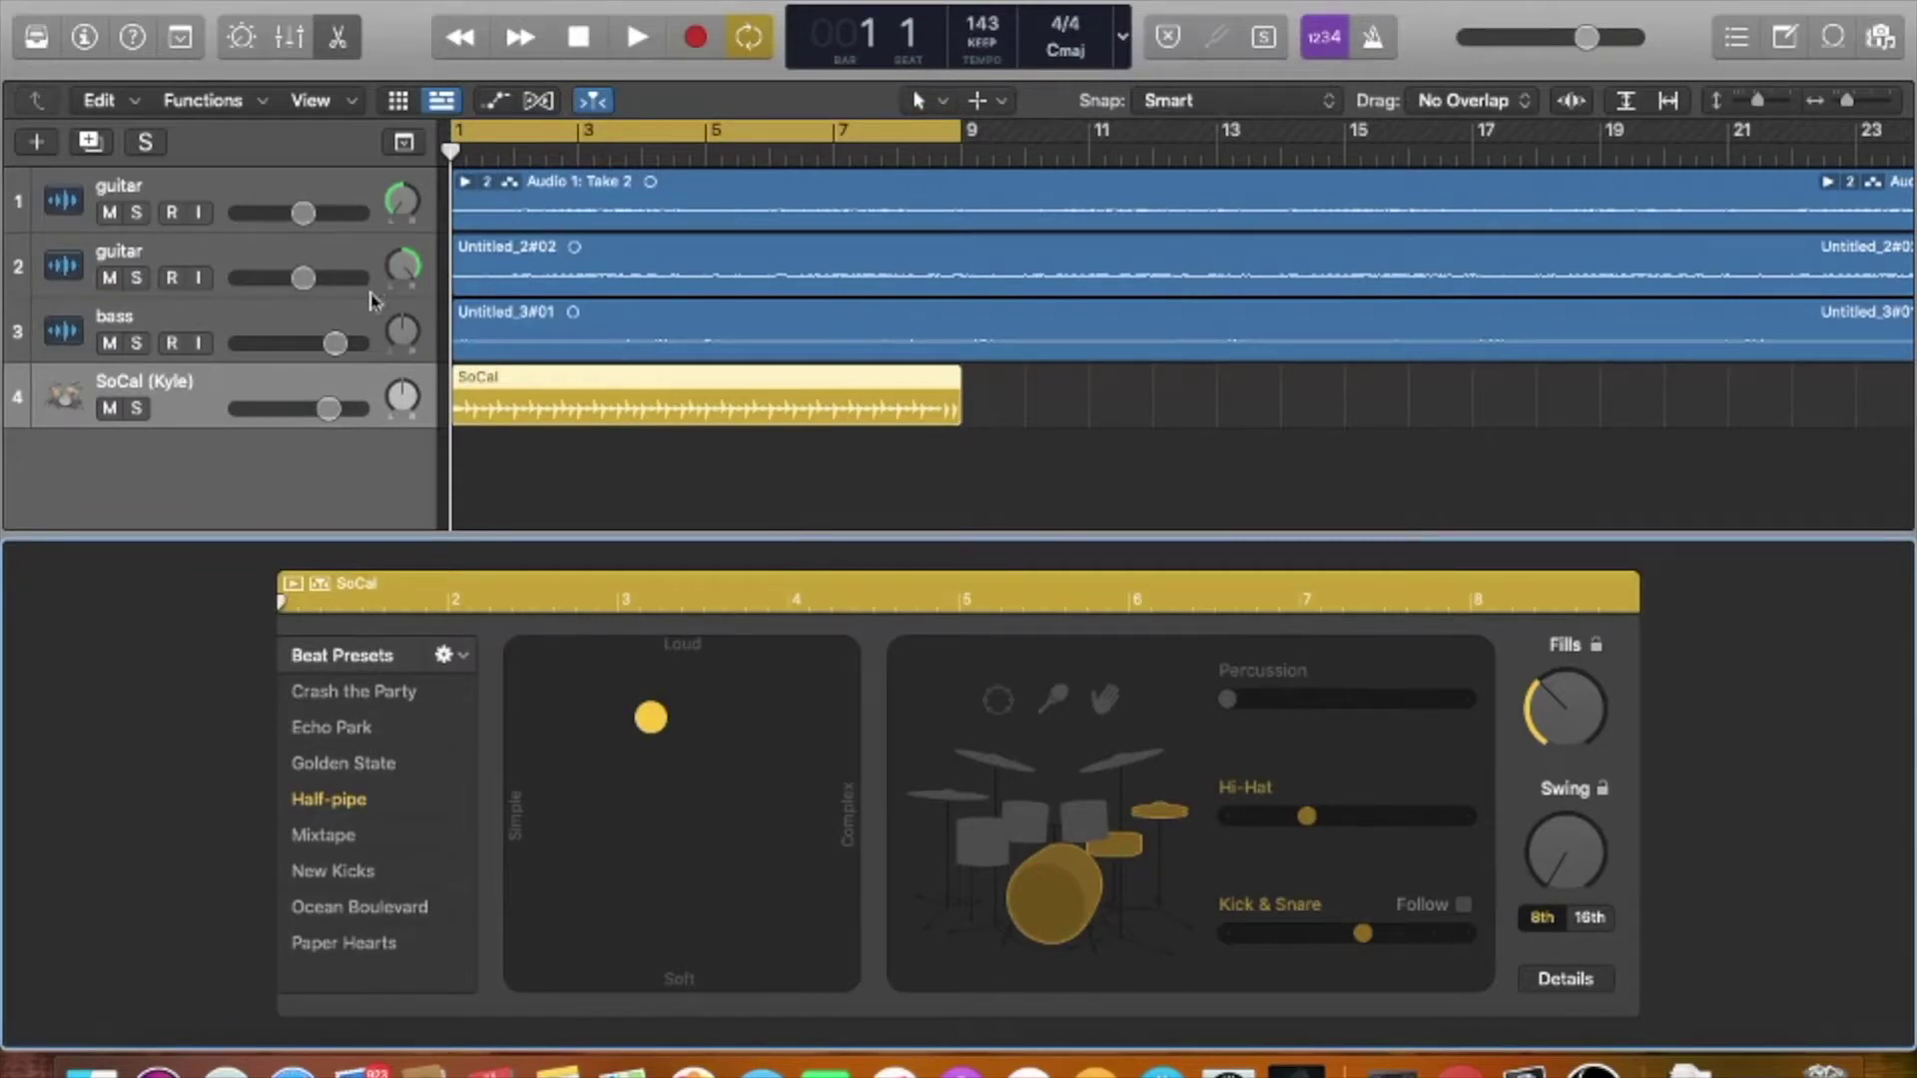
drag(369, 296, 369, 399)
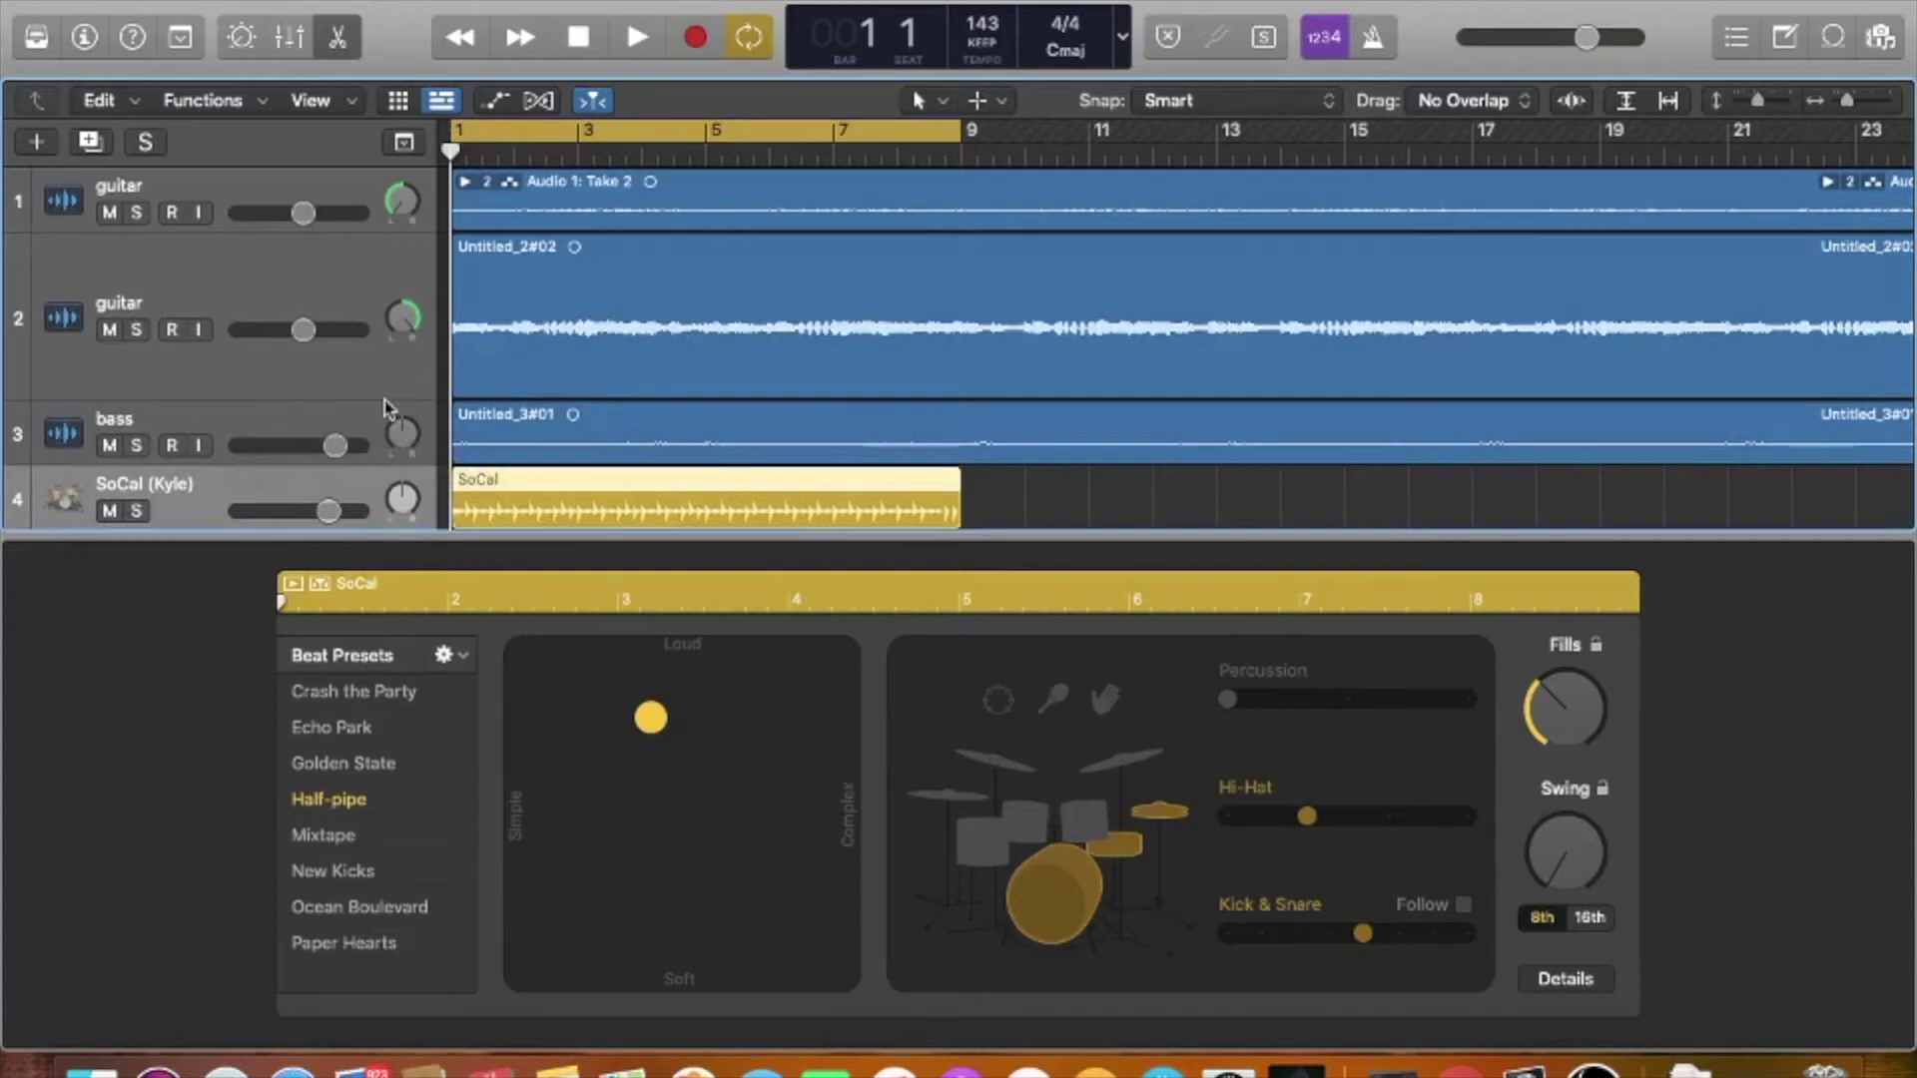
drag(384, 399, 373, 291)
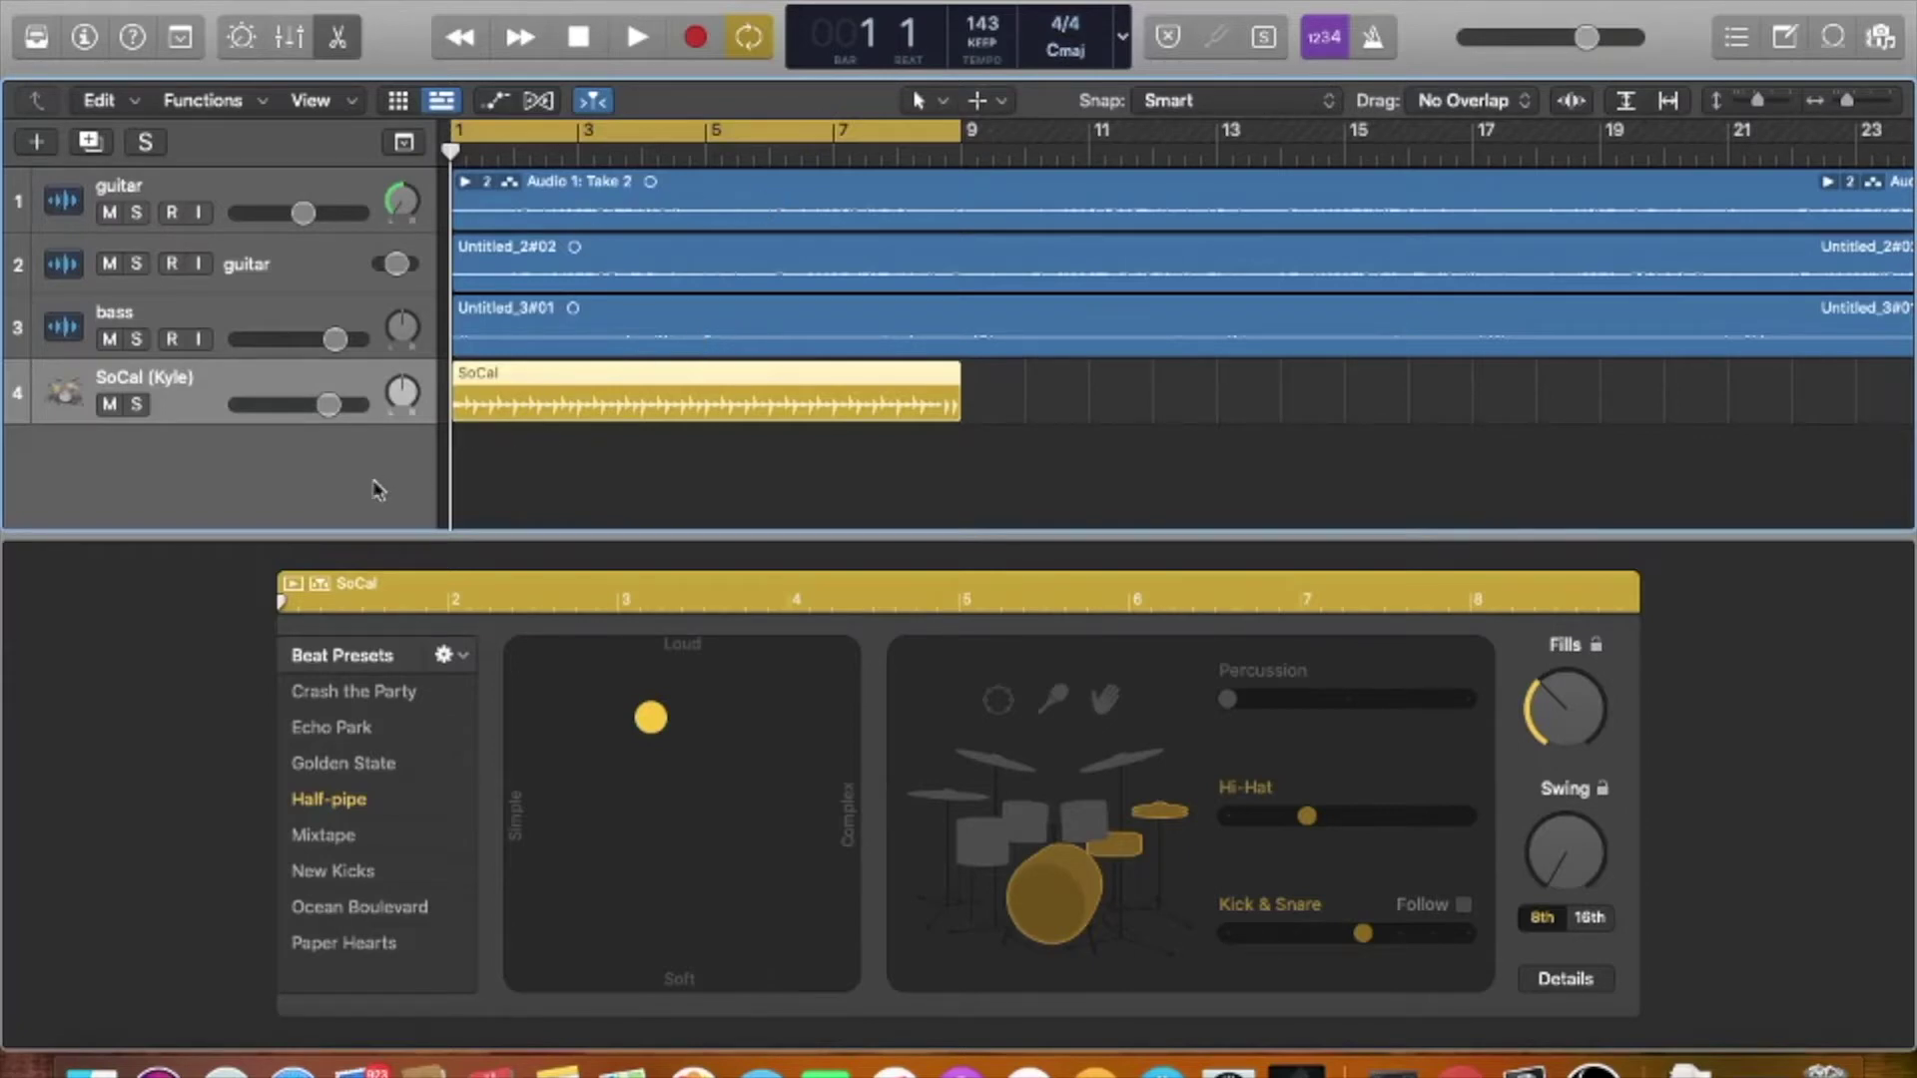
key(space)
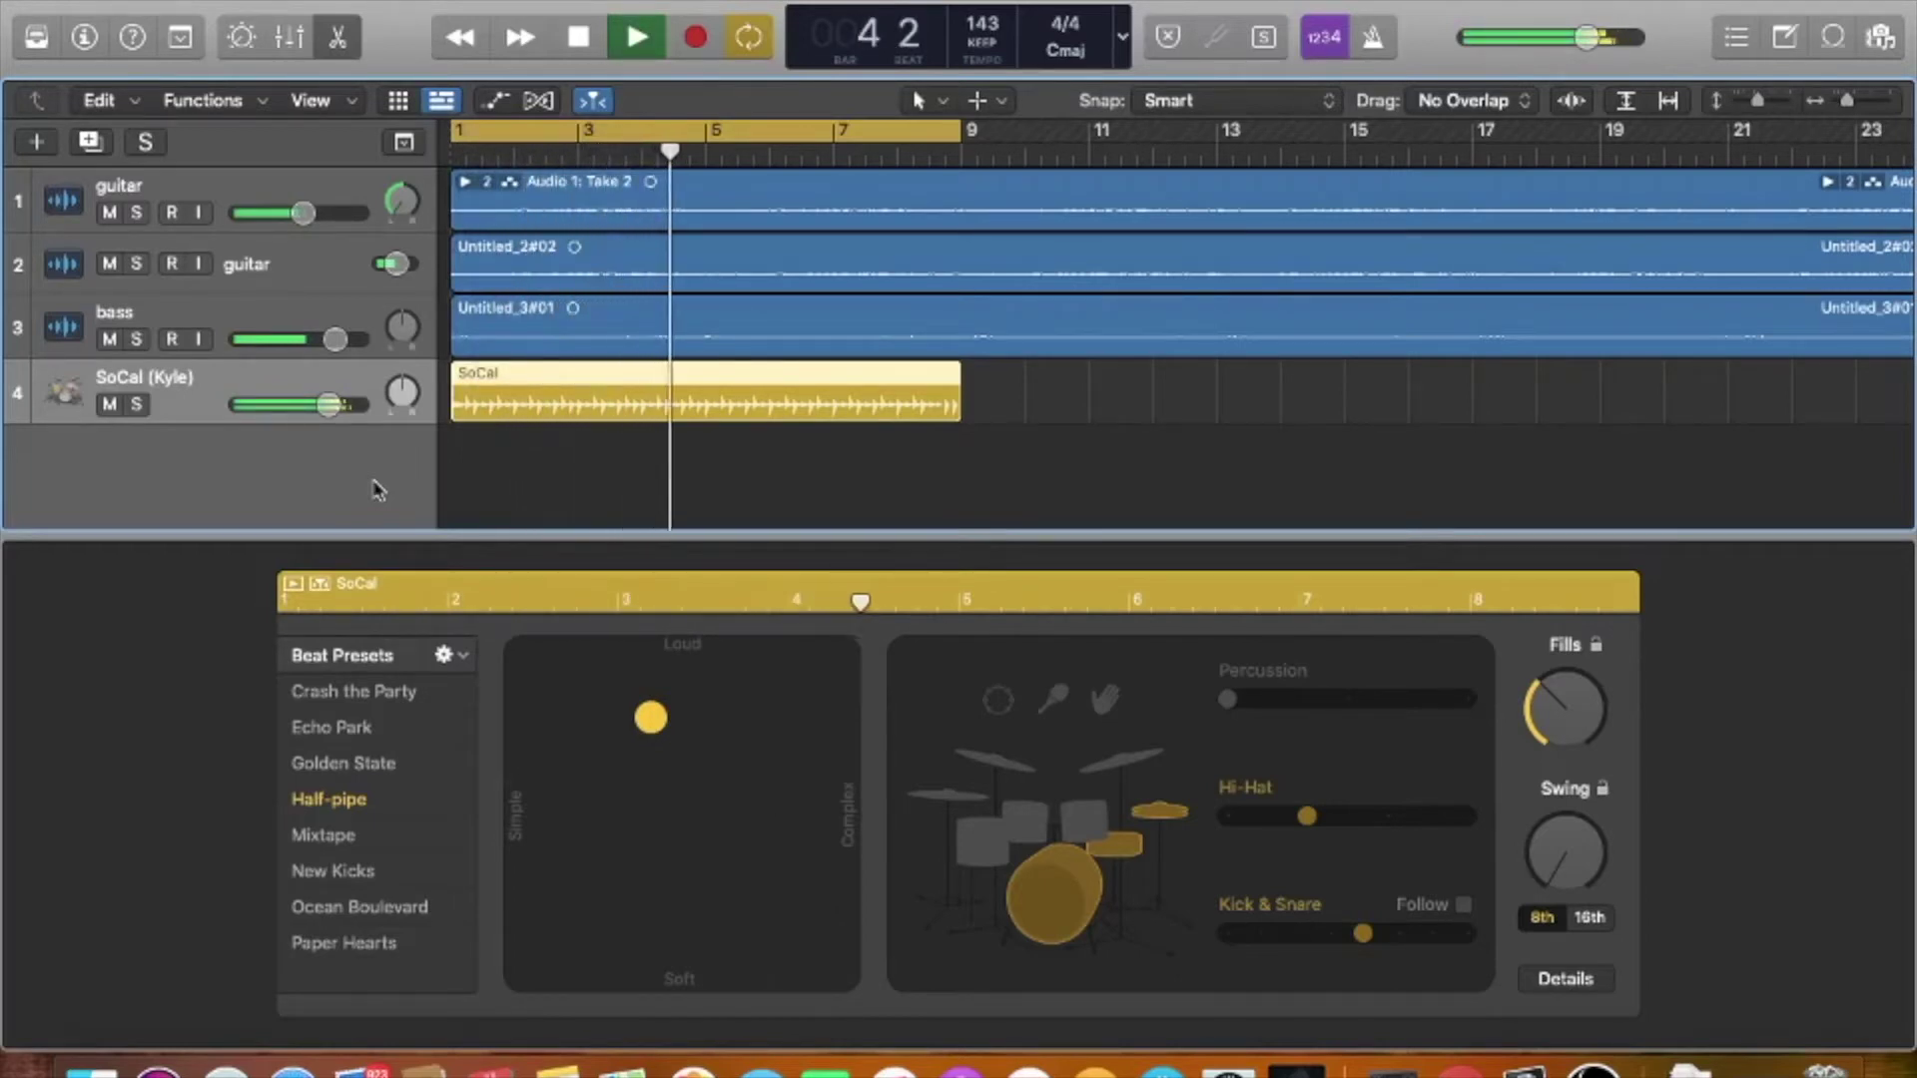
key(space)
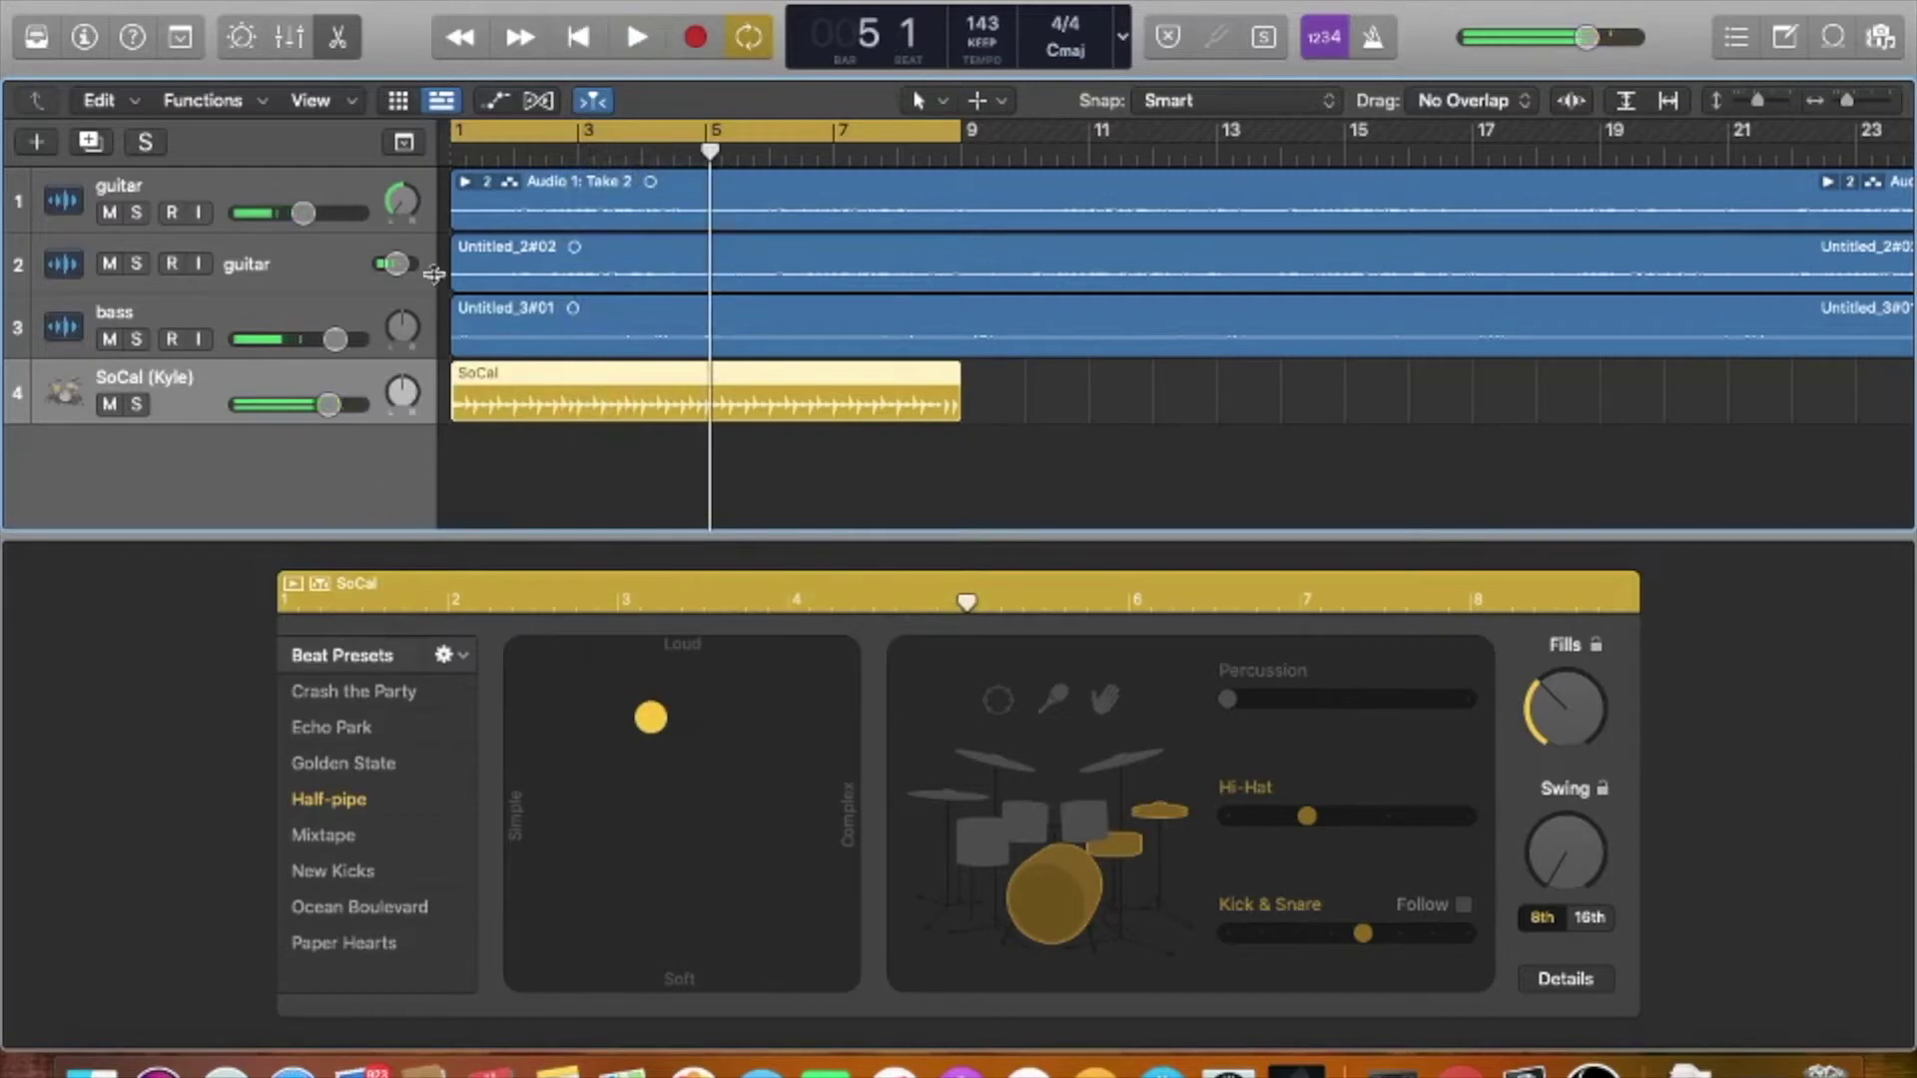
click(579, 35)
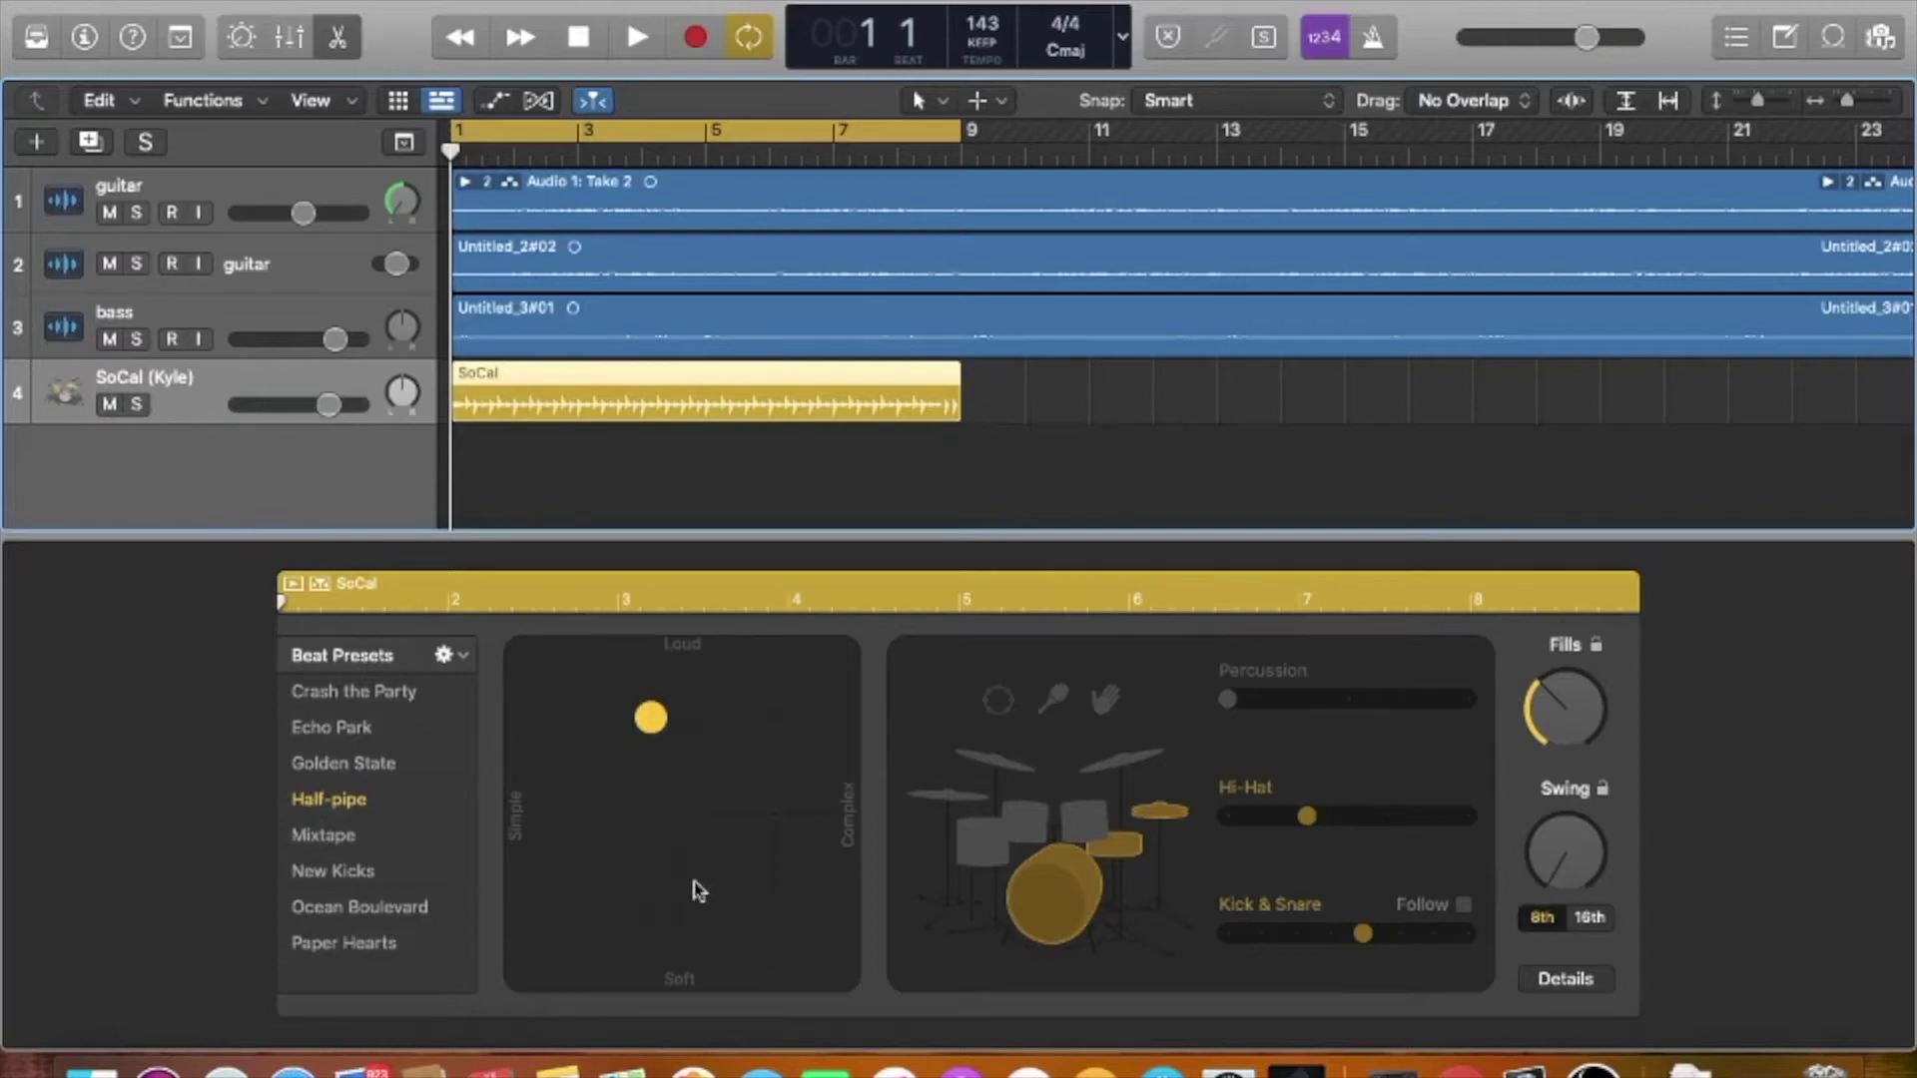
- Move the Drummer XY puck toward Loud/Complex and enlarge the SoCal drum track's height
drag(654, 721, 774, 732)
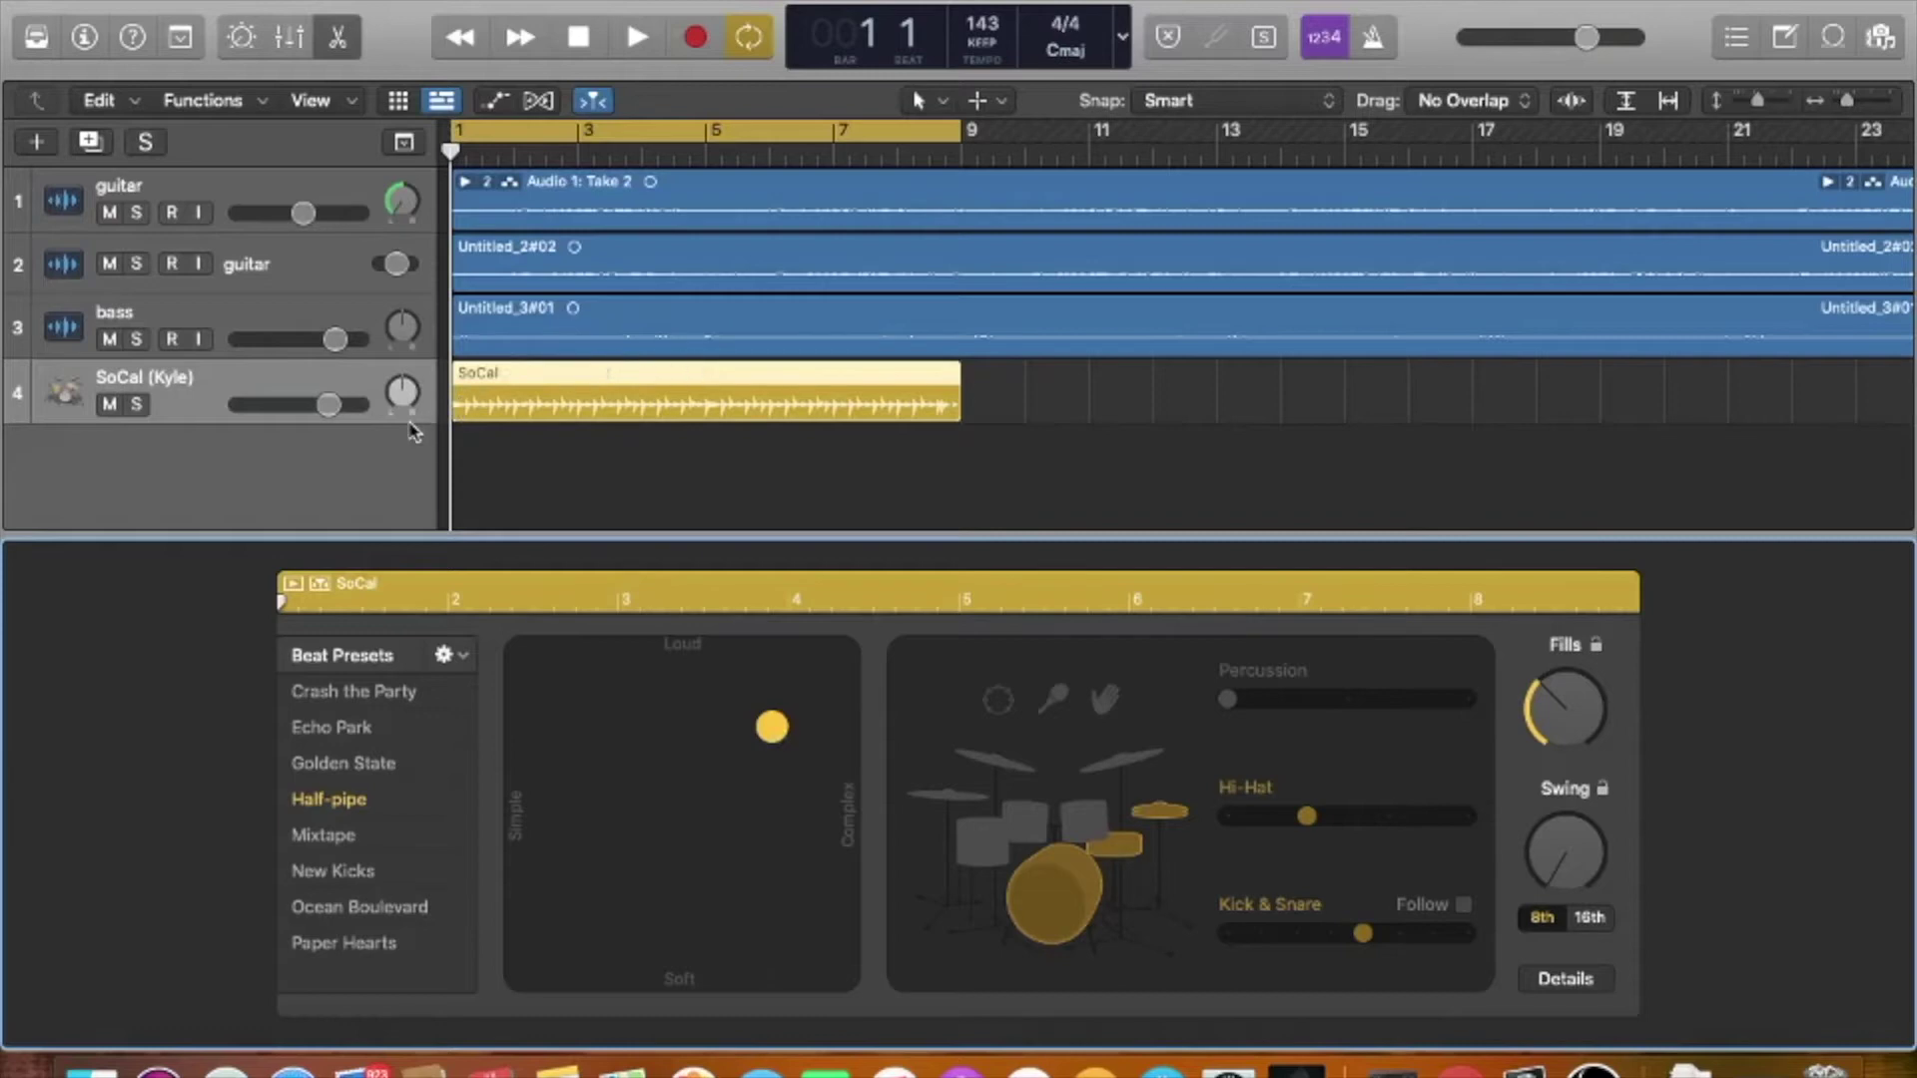
drag(412, 431, 409, 508)
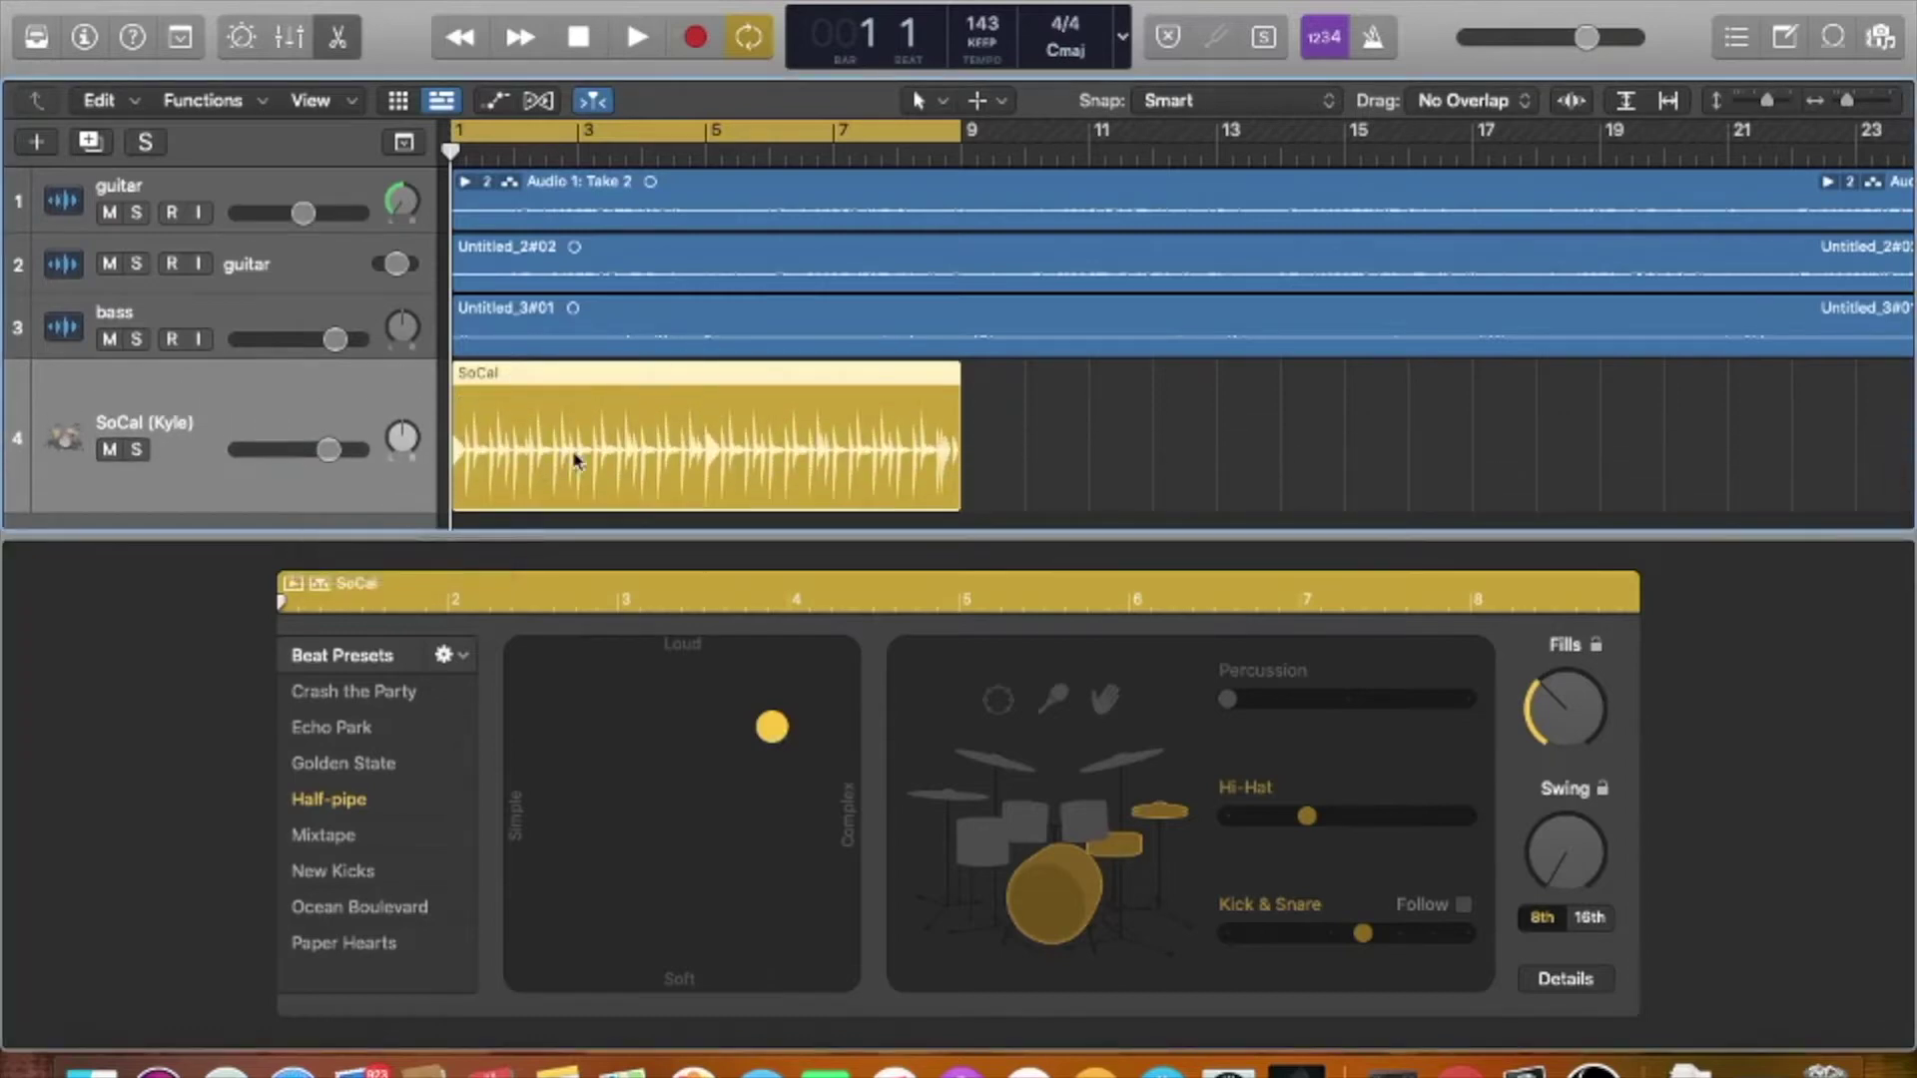
scroll(574, 424, down, 2)
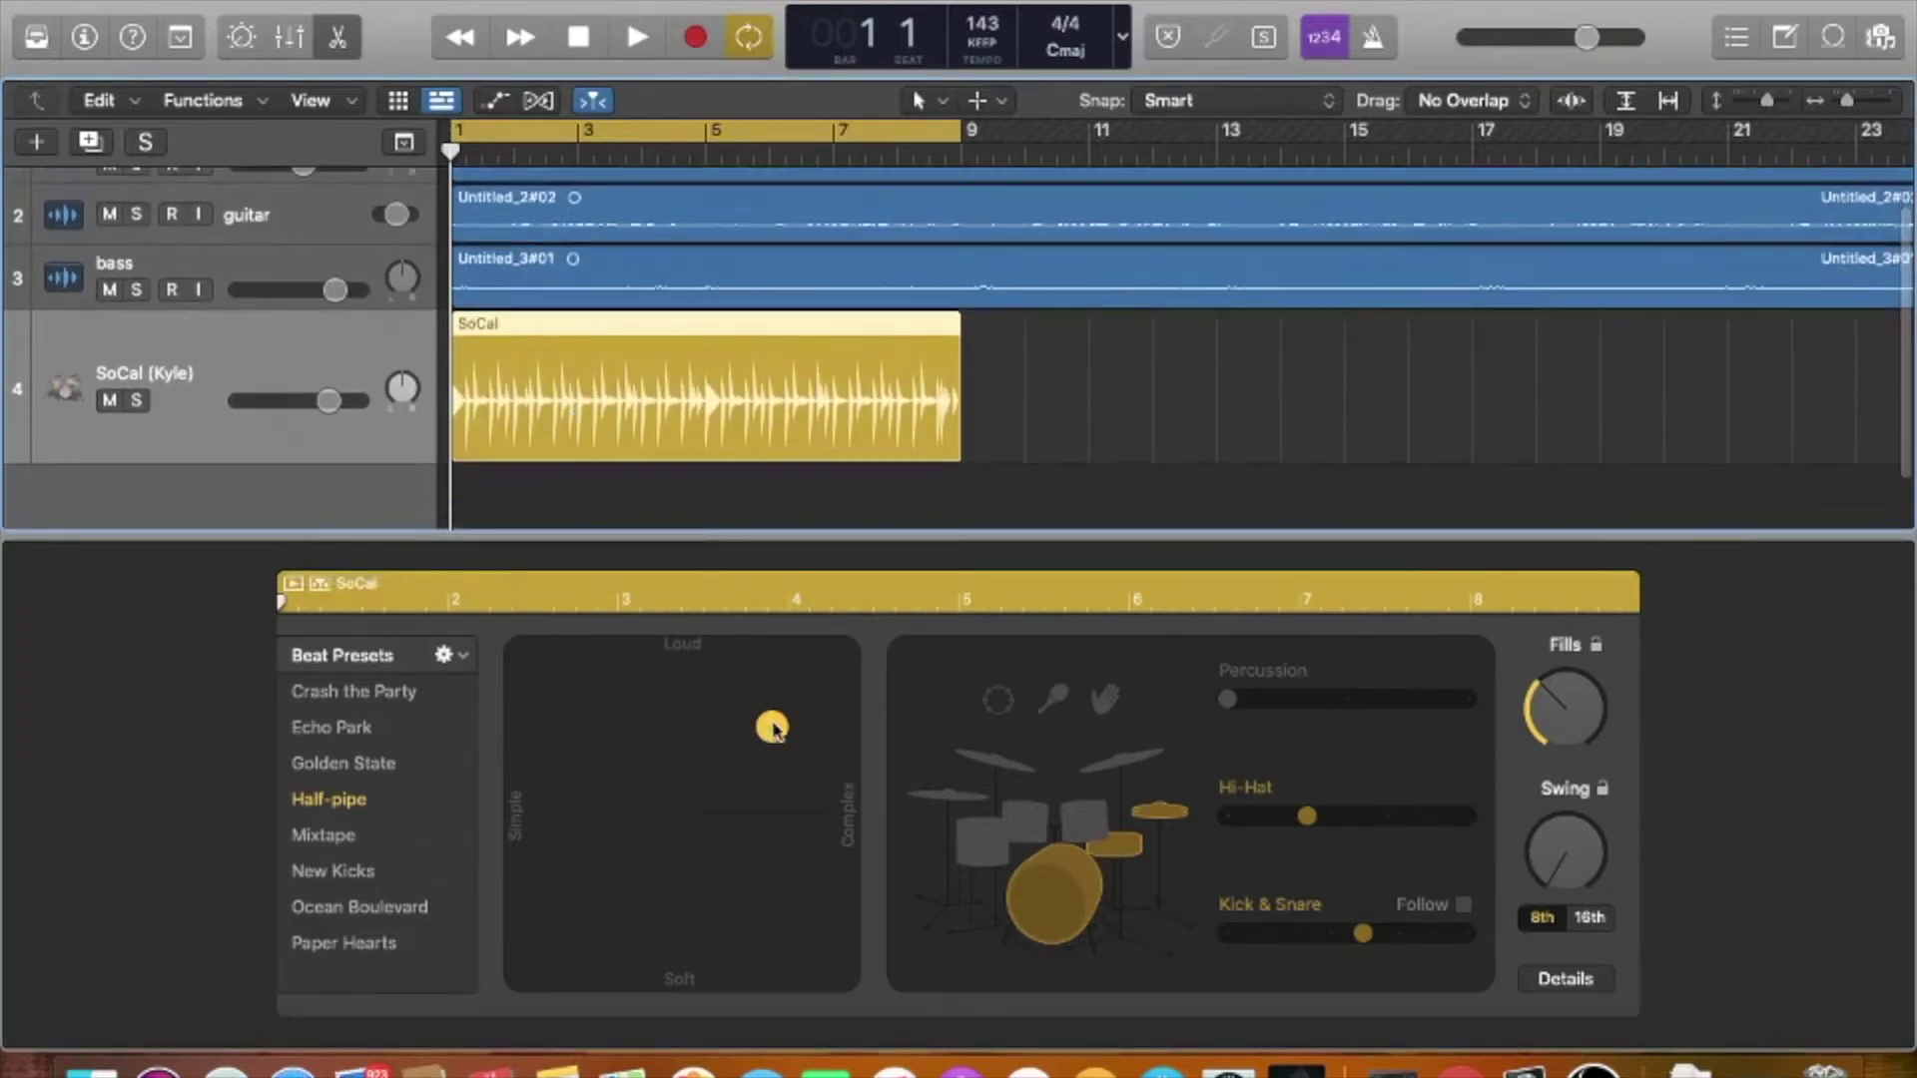
drag(772, 727, 833, 717)
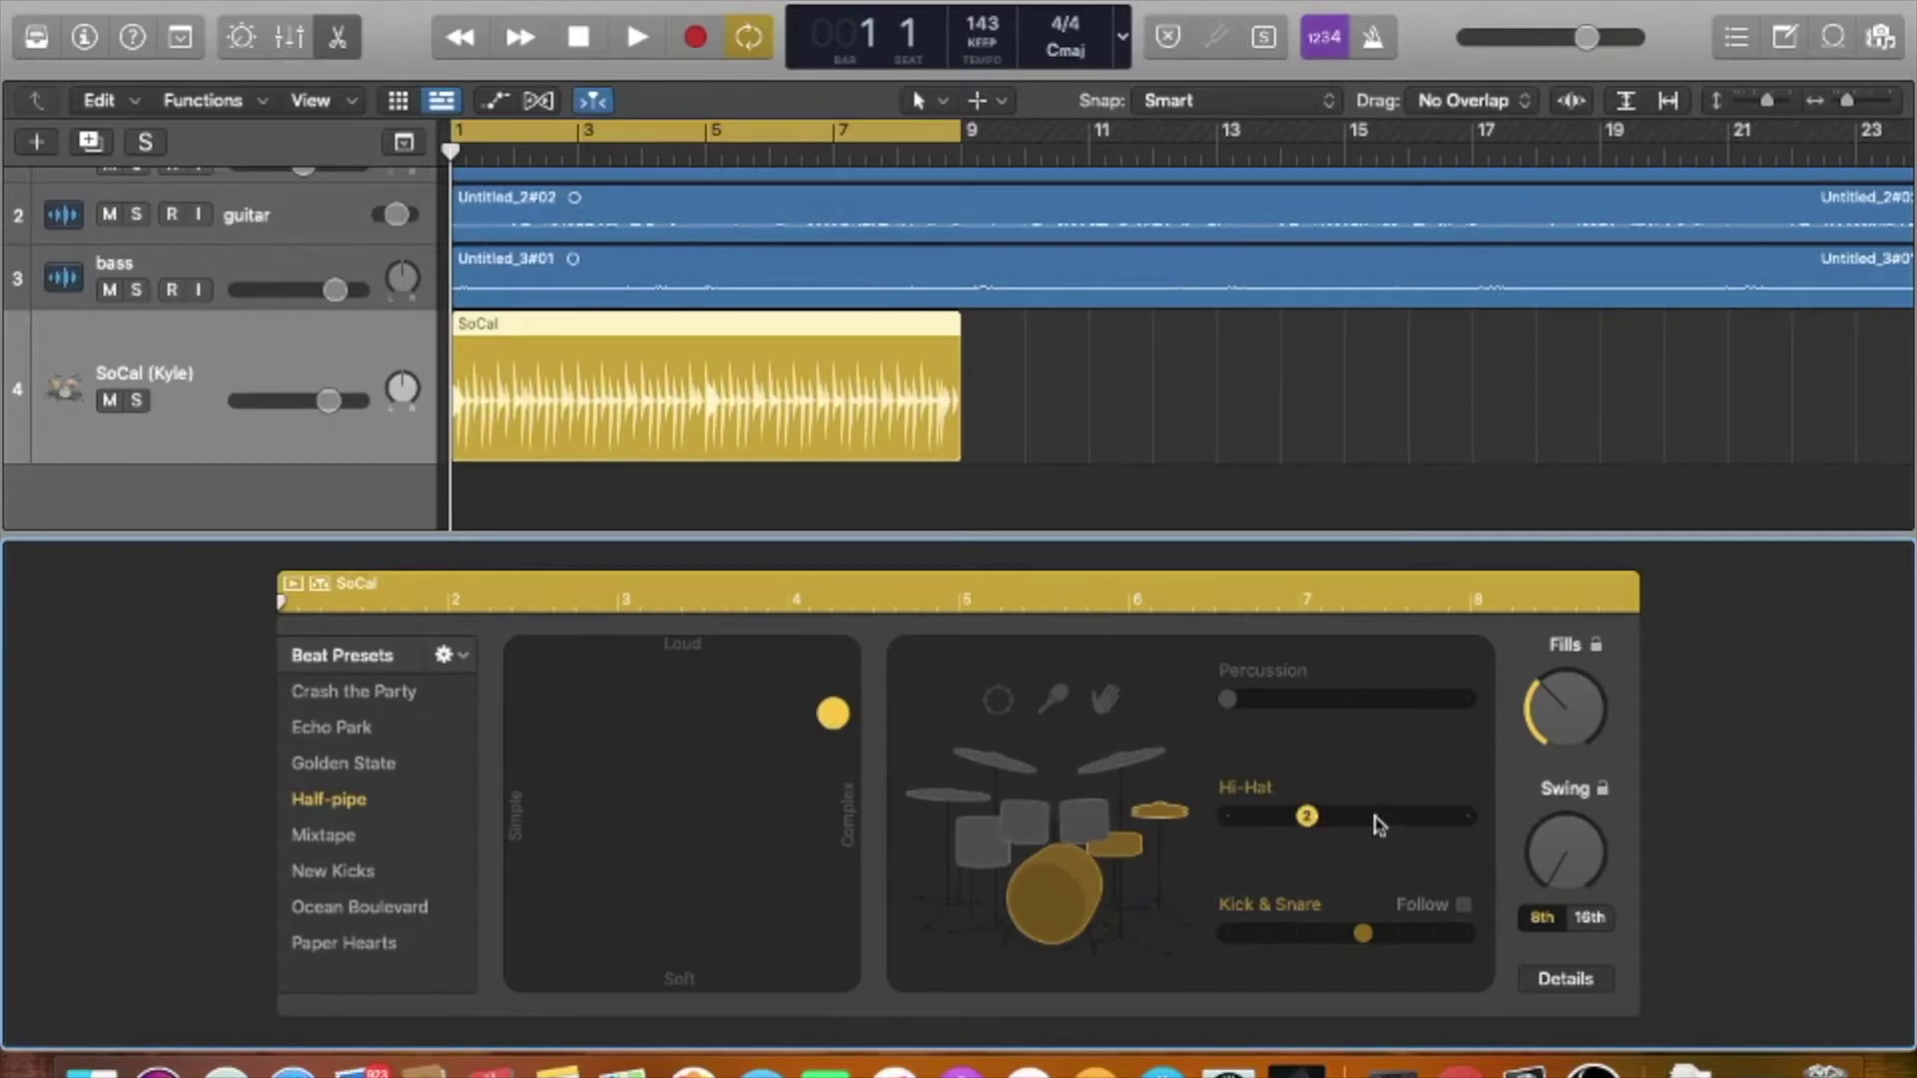
- Max out Hi-Hat and Kick & Snare, switch the drummer to cymbals, and make cymbals busiest
drag(1377, 824, 1468, 819)
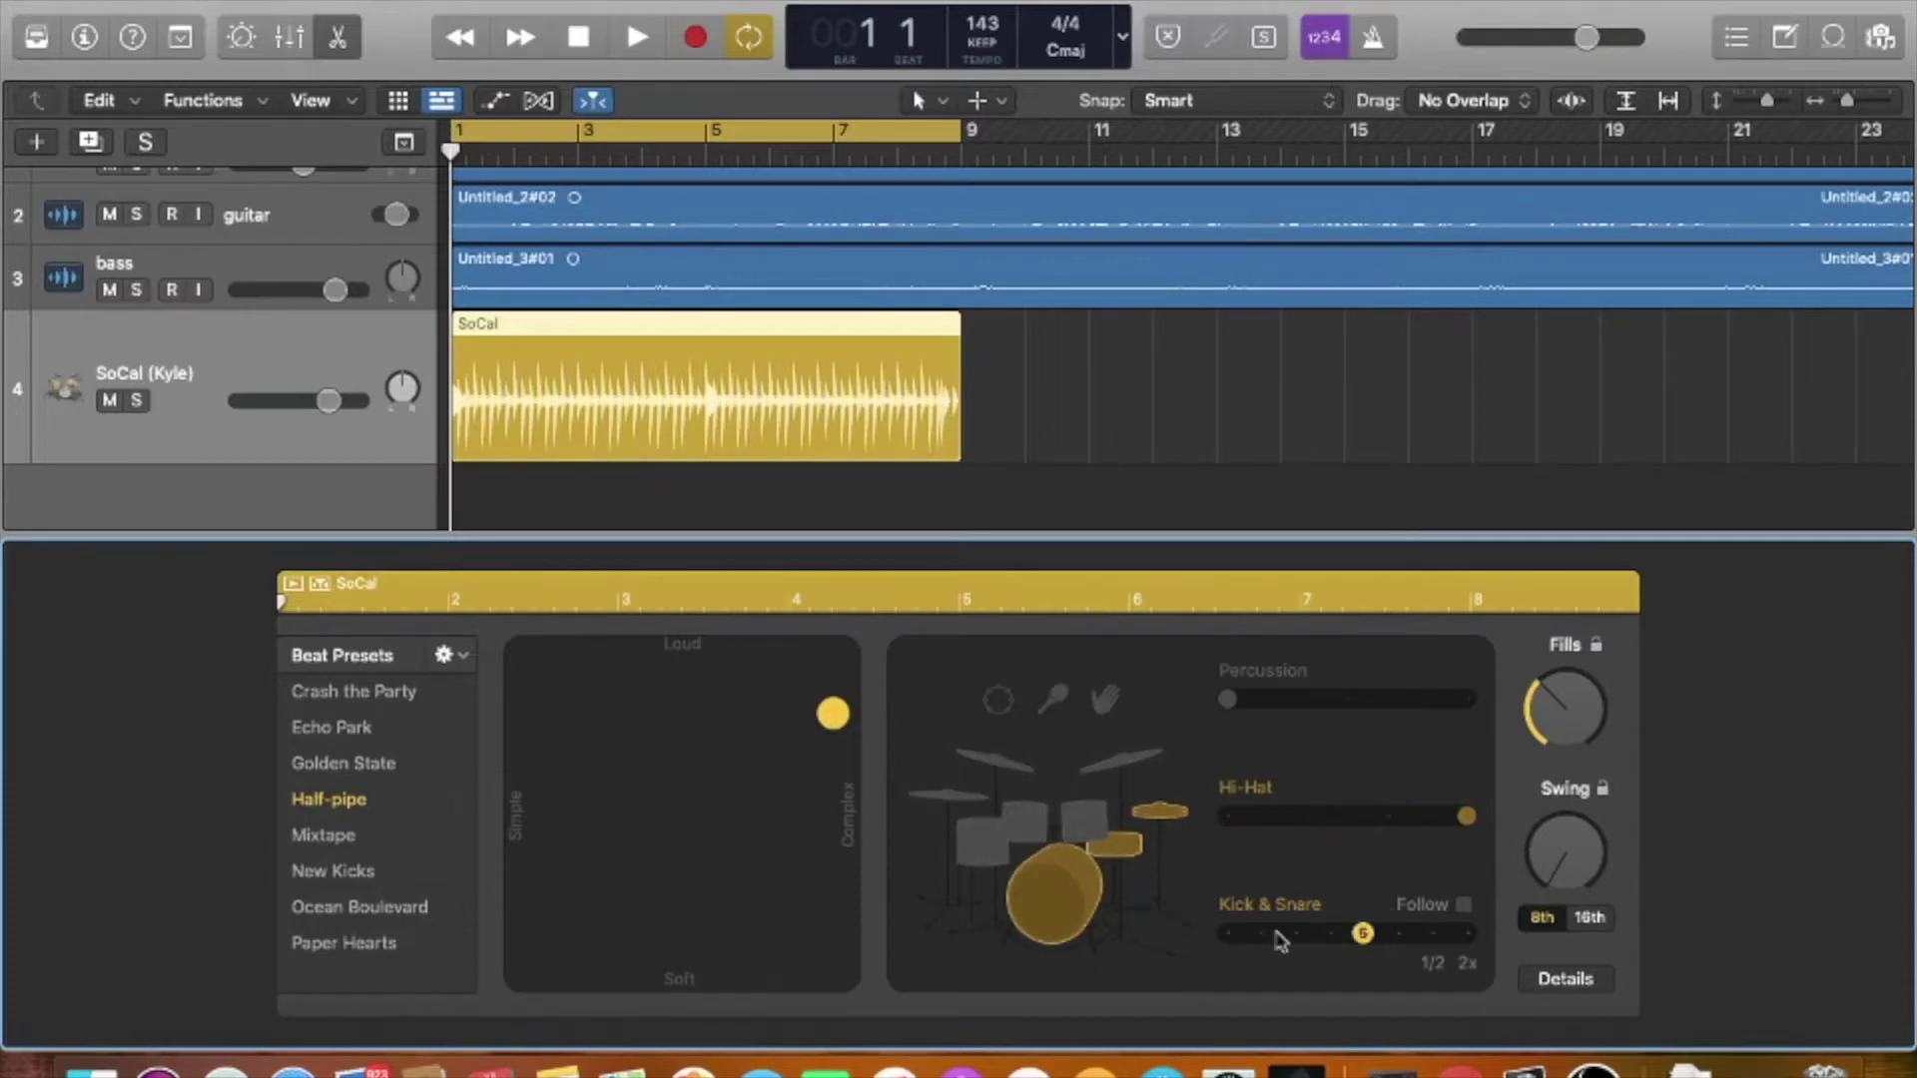
drag(1281, 936, 1467, 935)
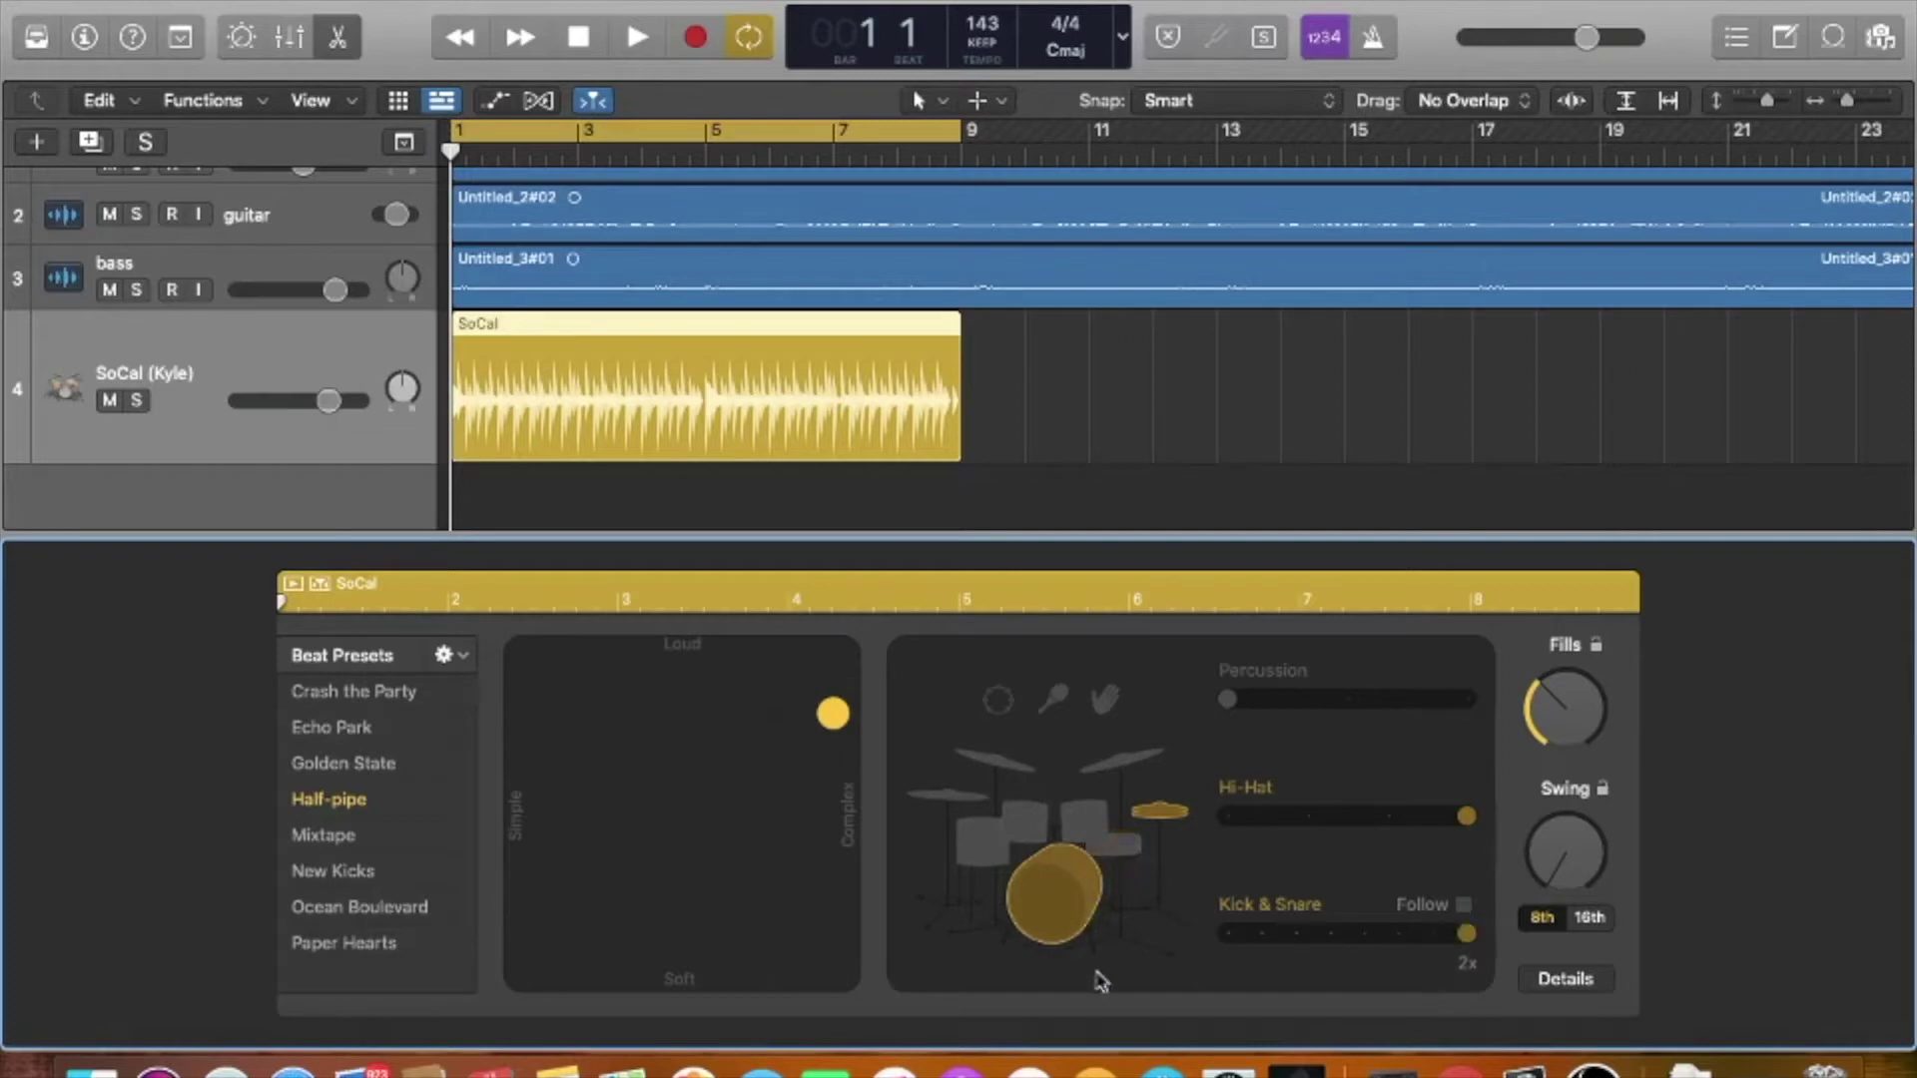
click(1023, 824)
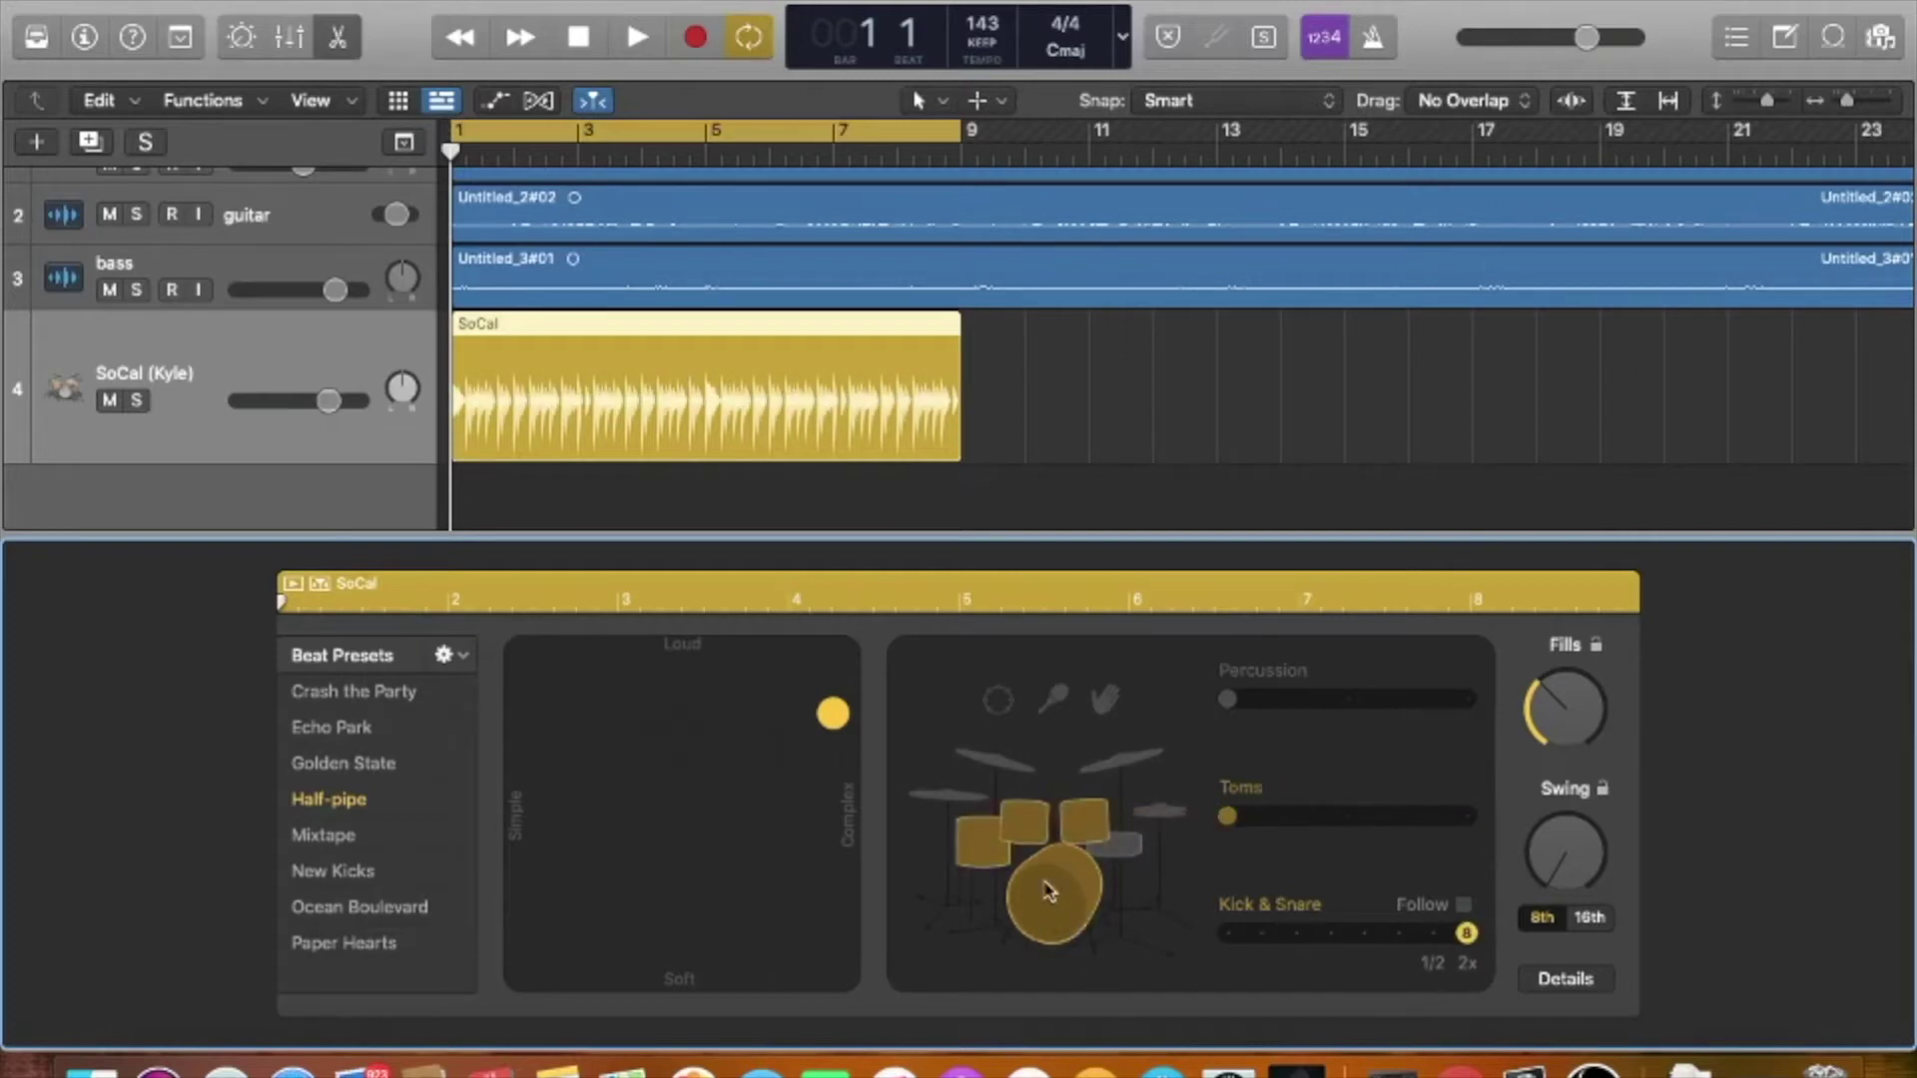
click(1150, 820)
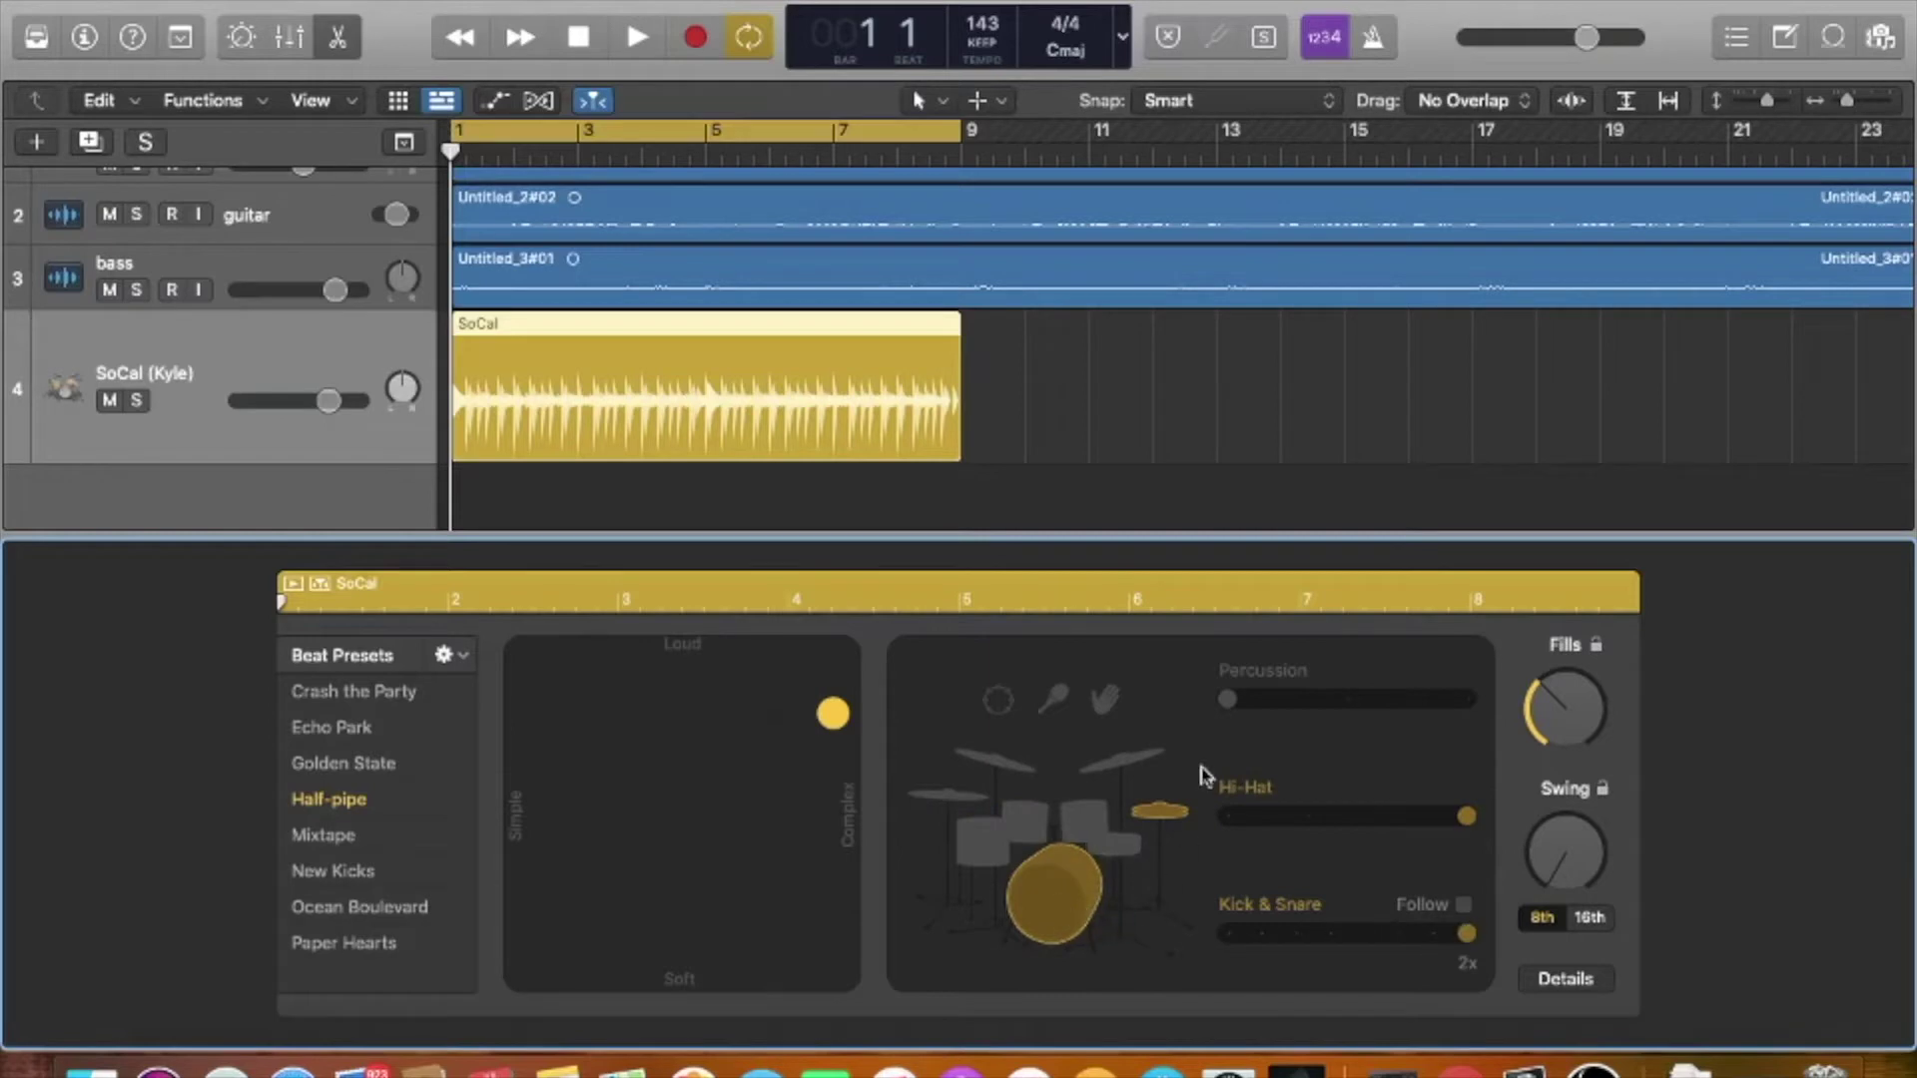
click(990, 850)
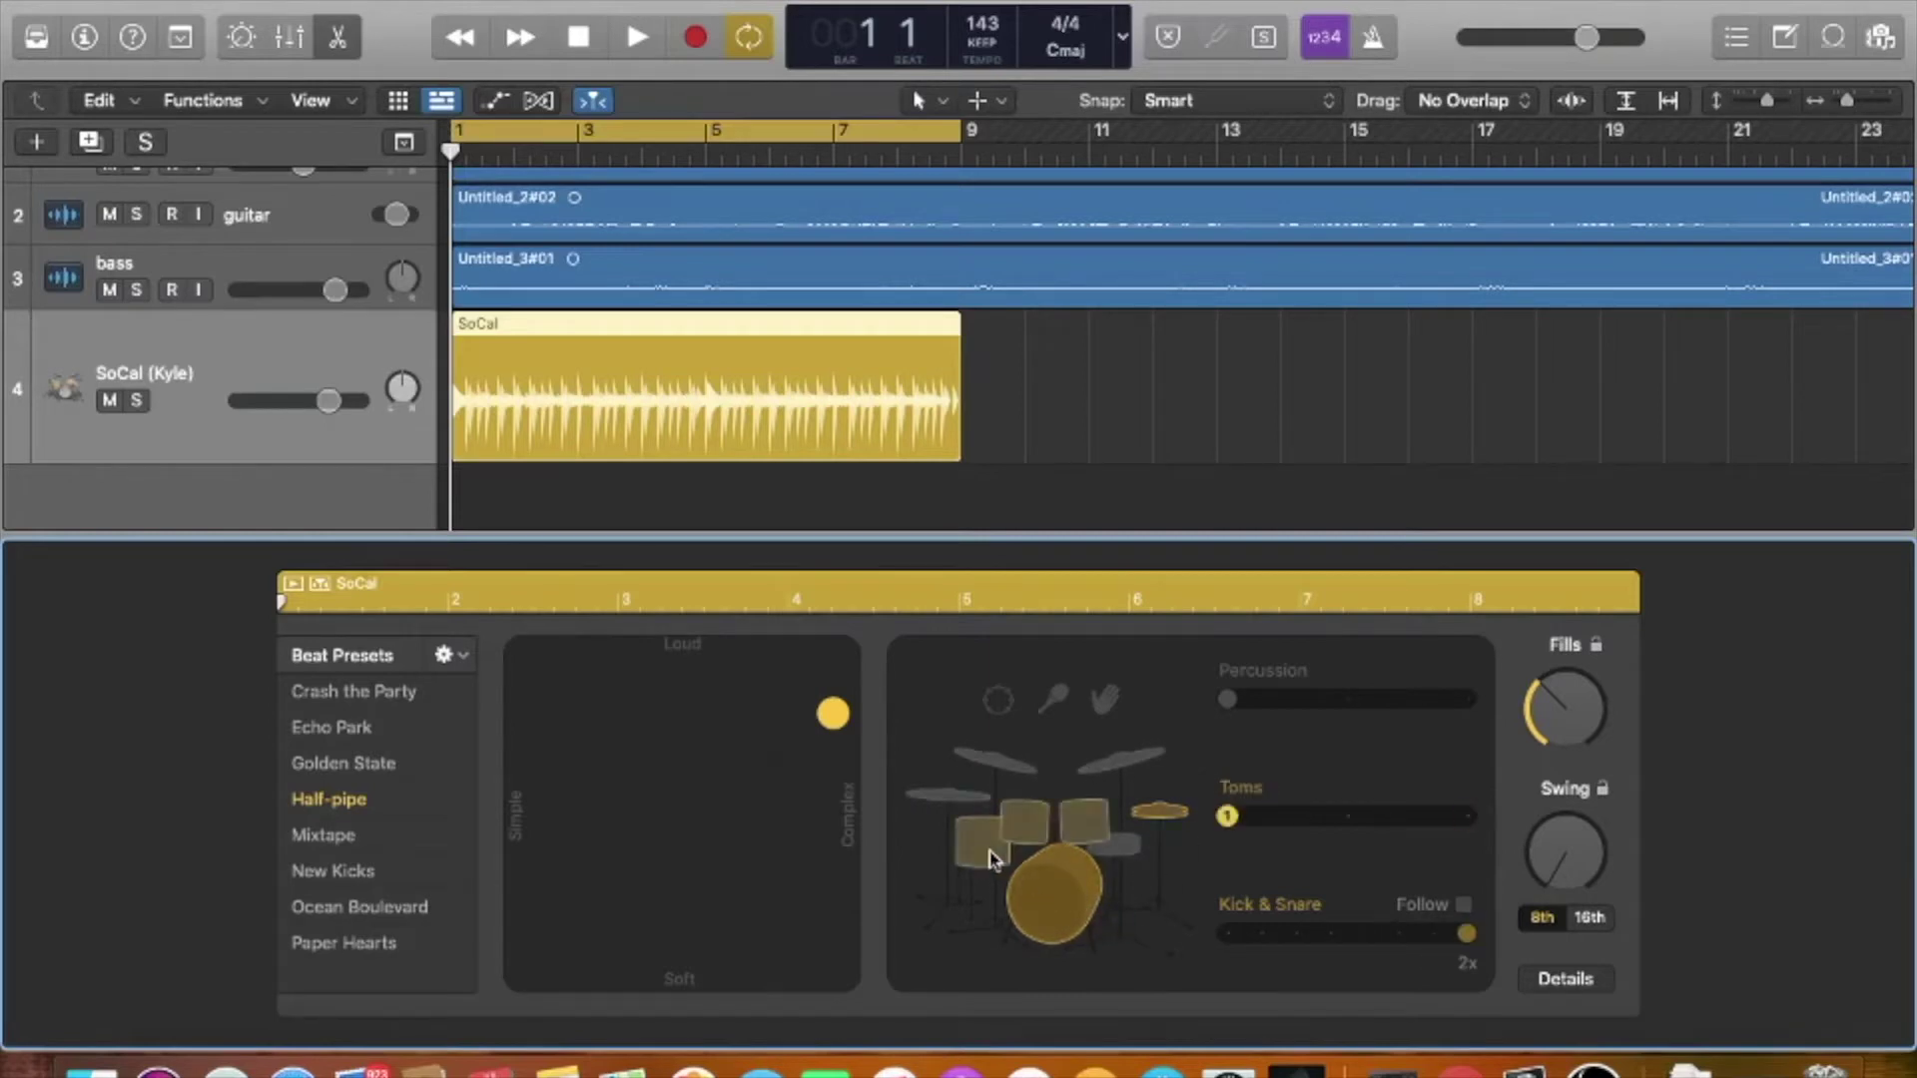
click(960, 796)
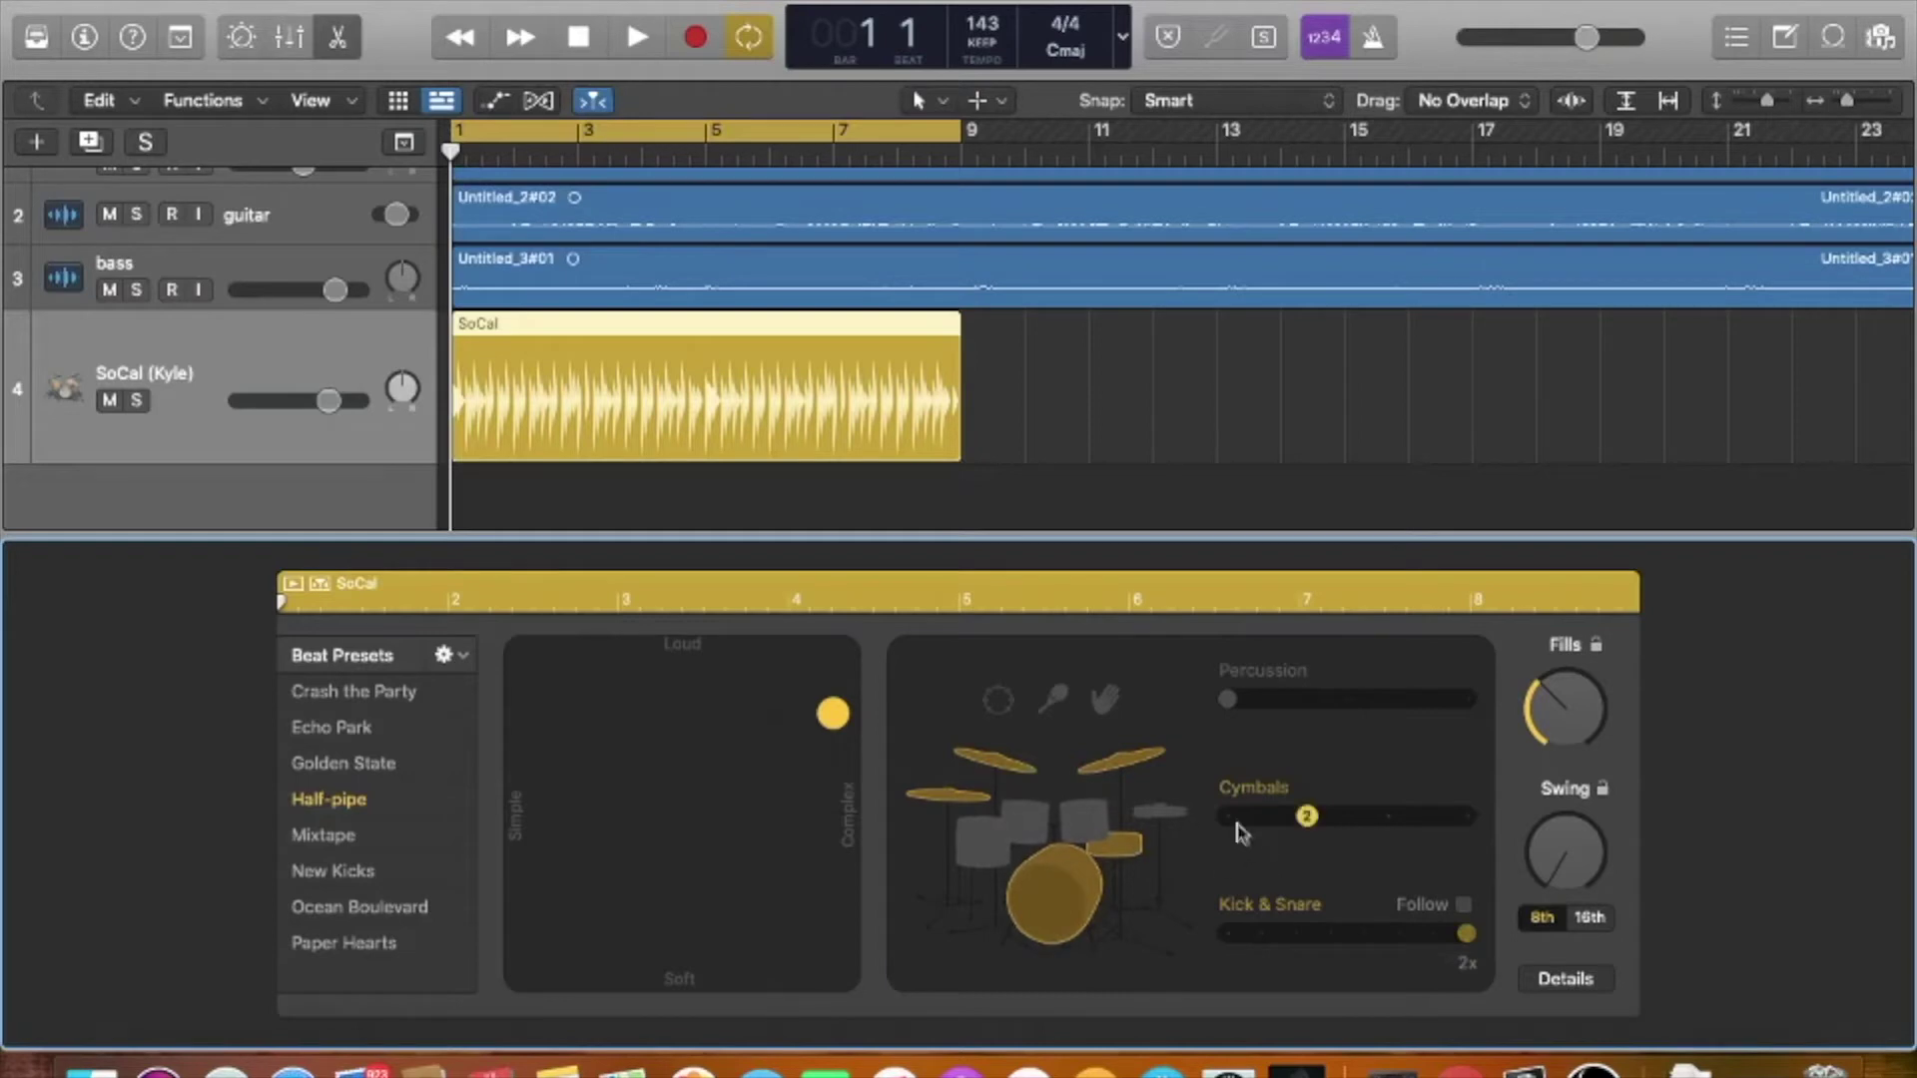
drag(1306, 815, 1460, 818)
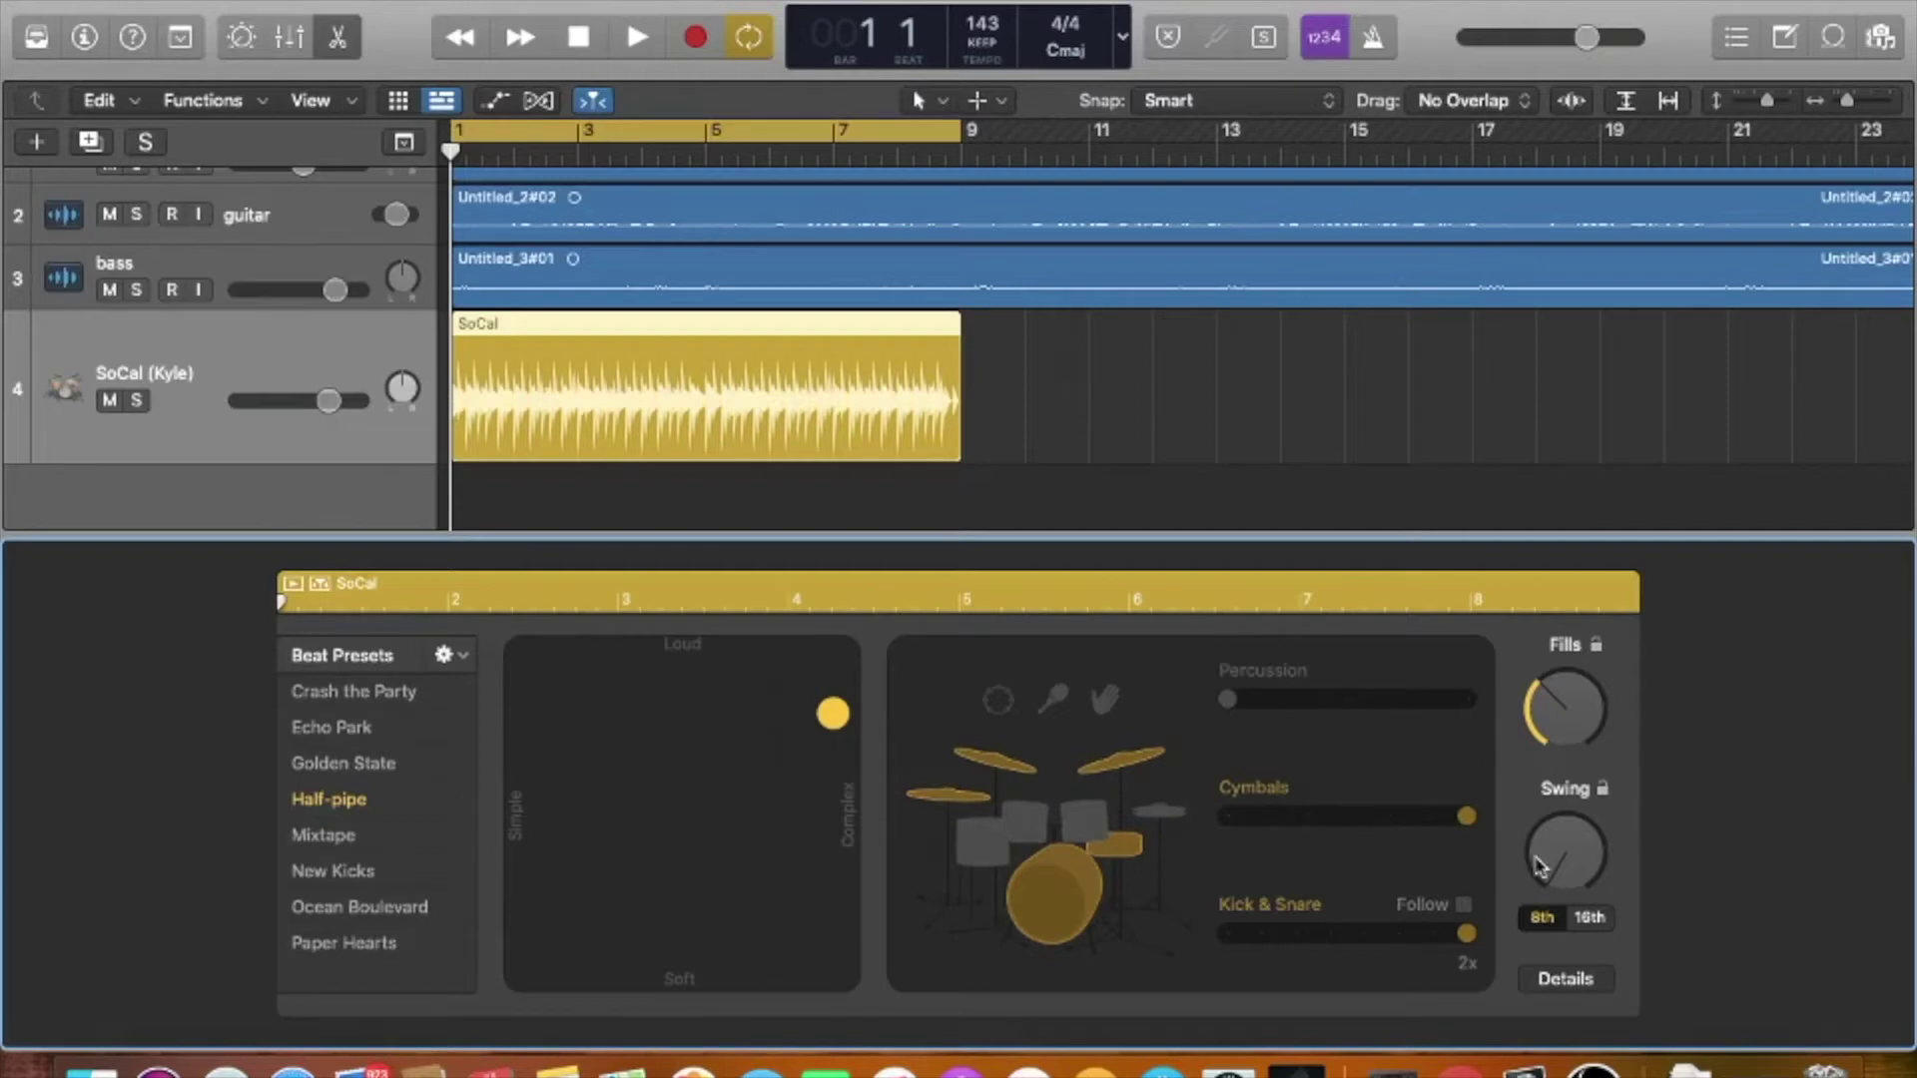
- Set the swing to about 56% and turn the fills down to a small amount
drag(1572, 862, 1555, 866)
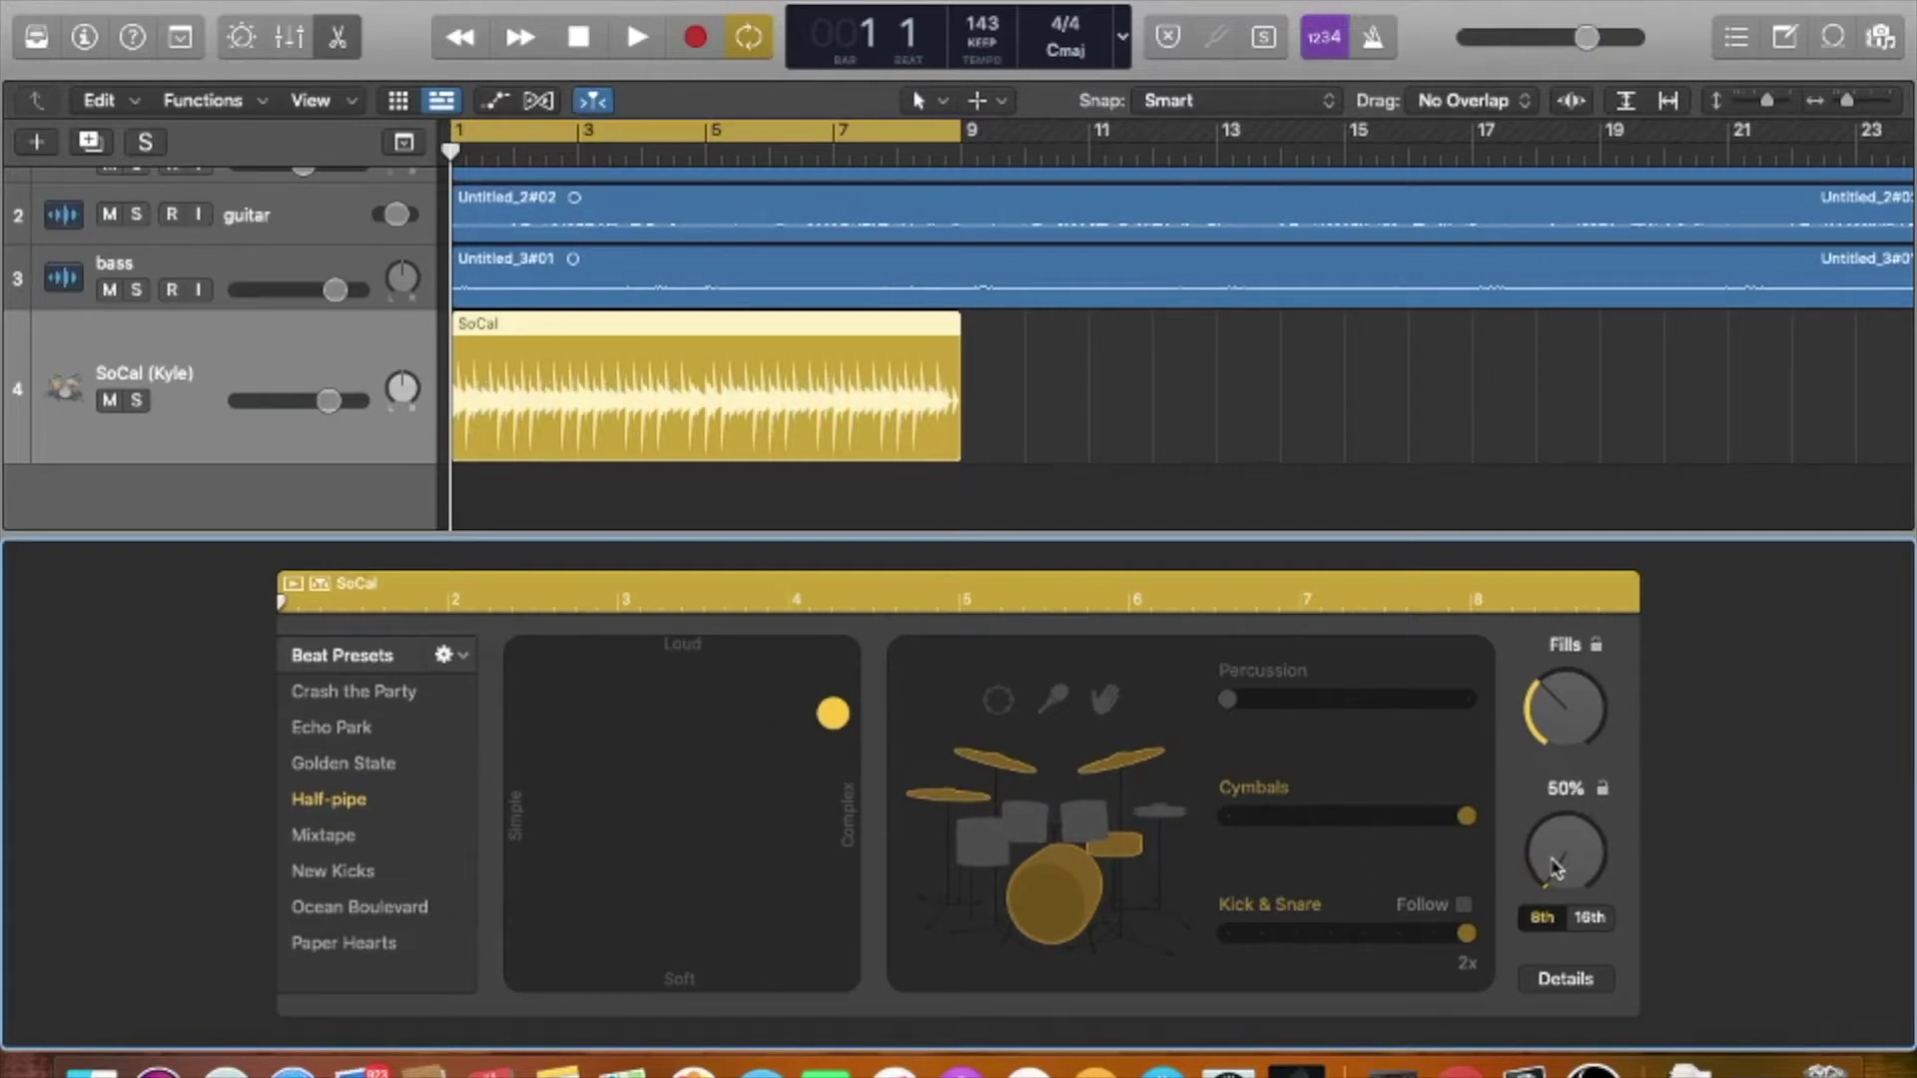
drag(1556, 867, 1568, 827)
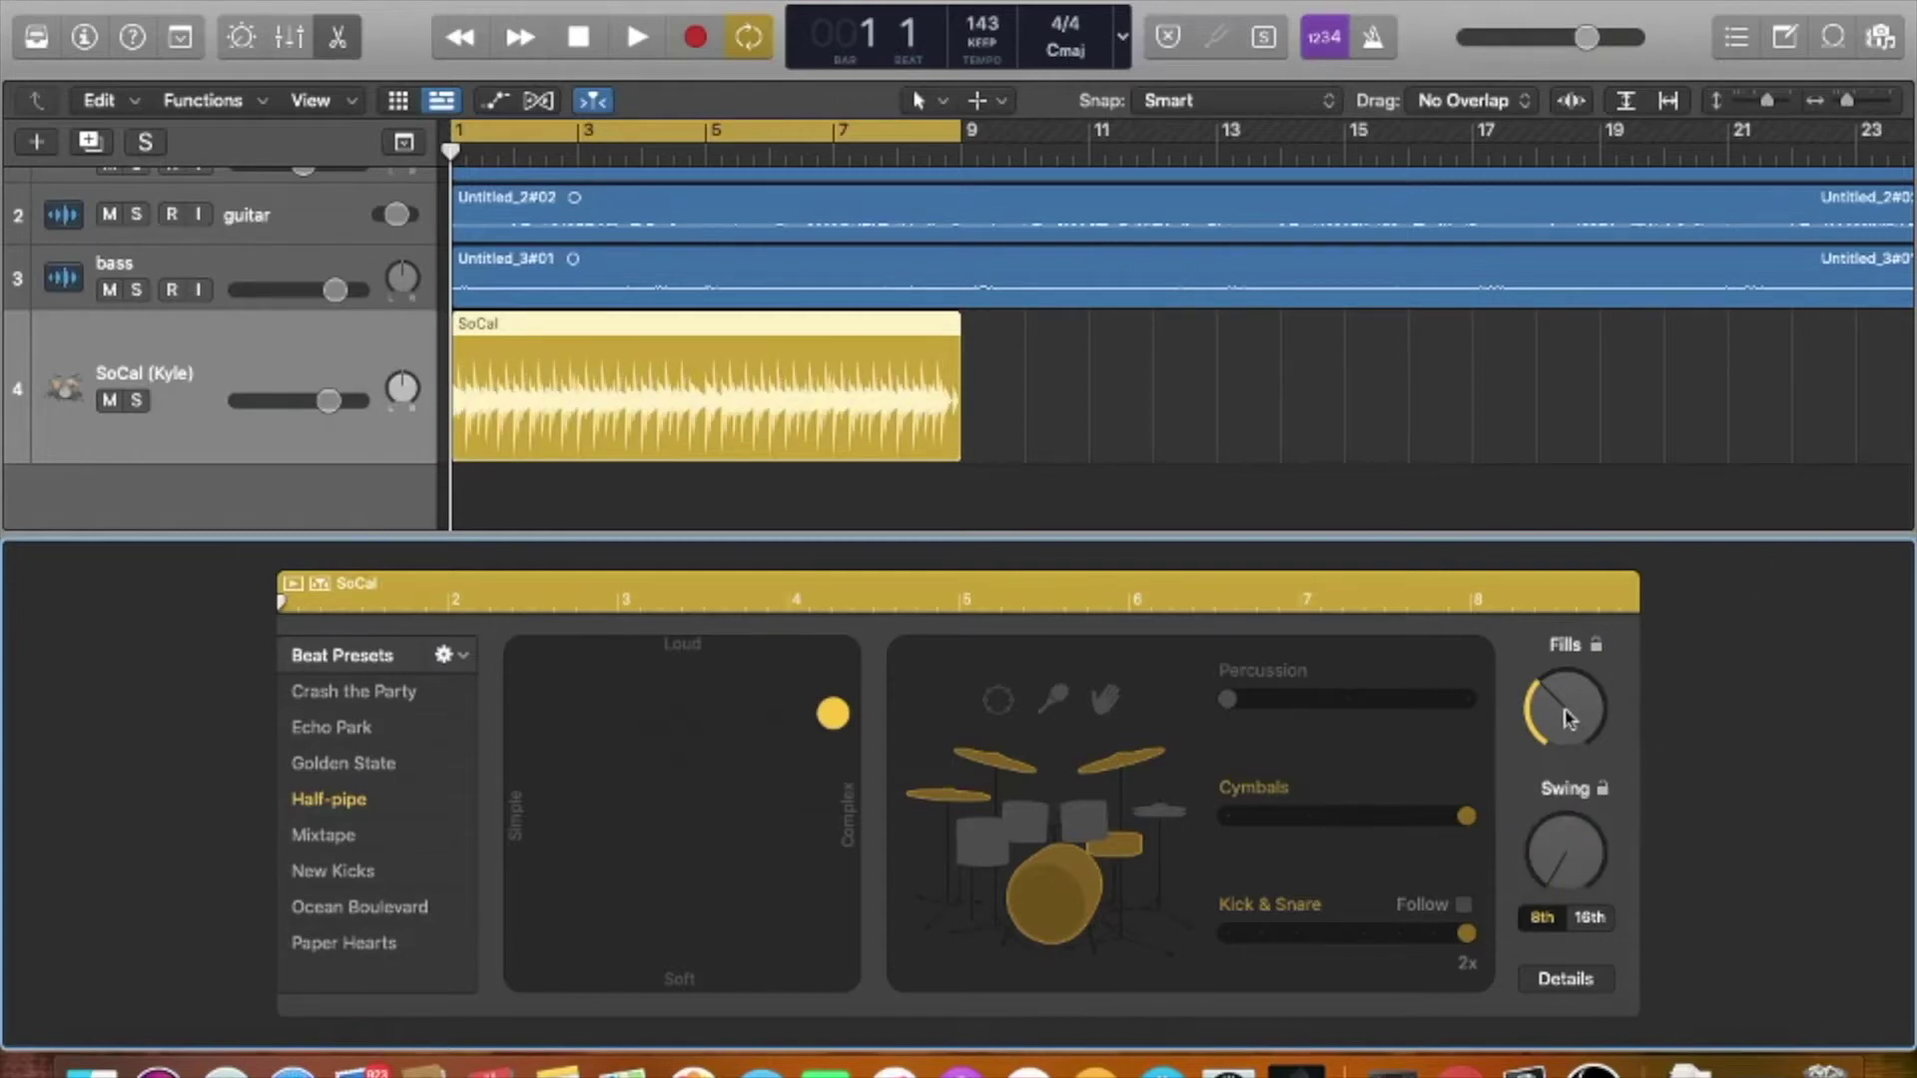
drag(1568, 719, 1561, 816)
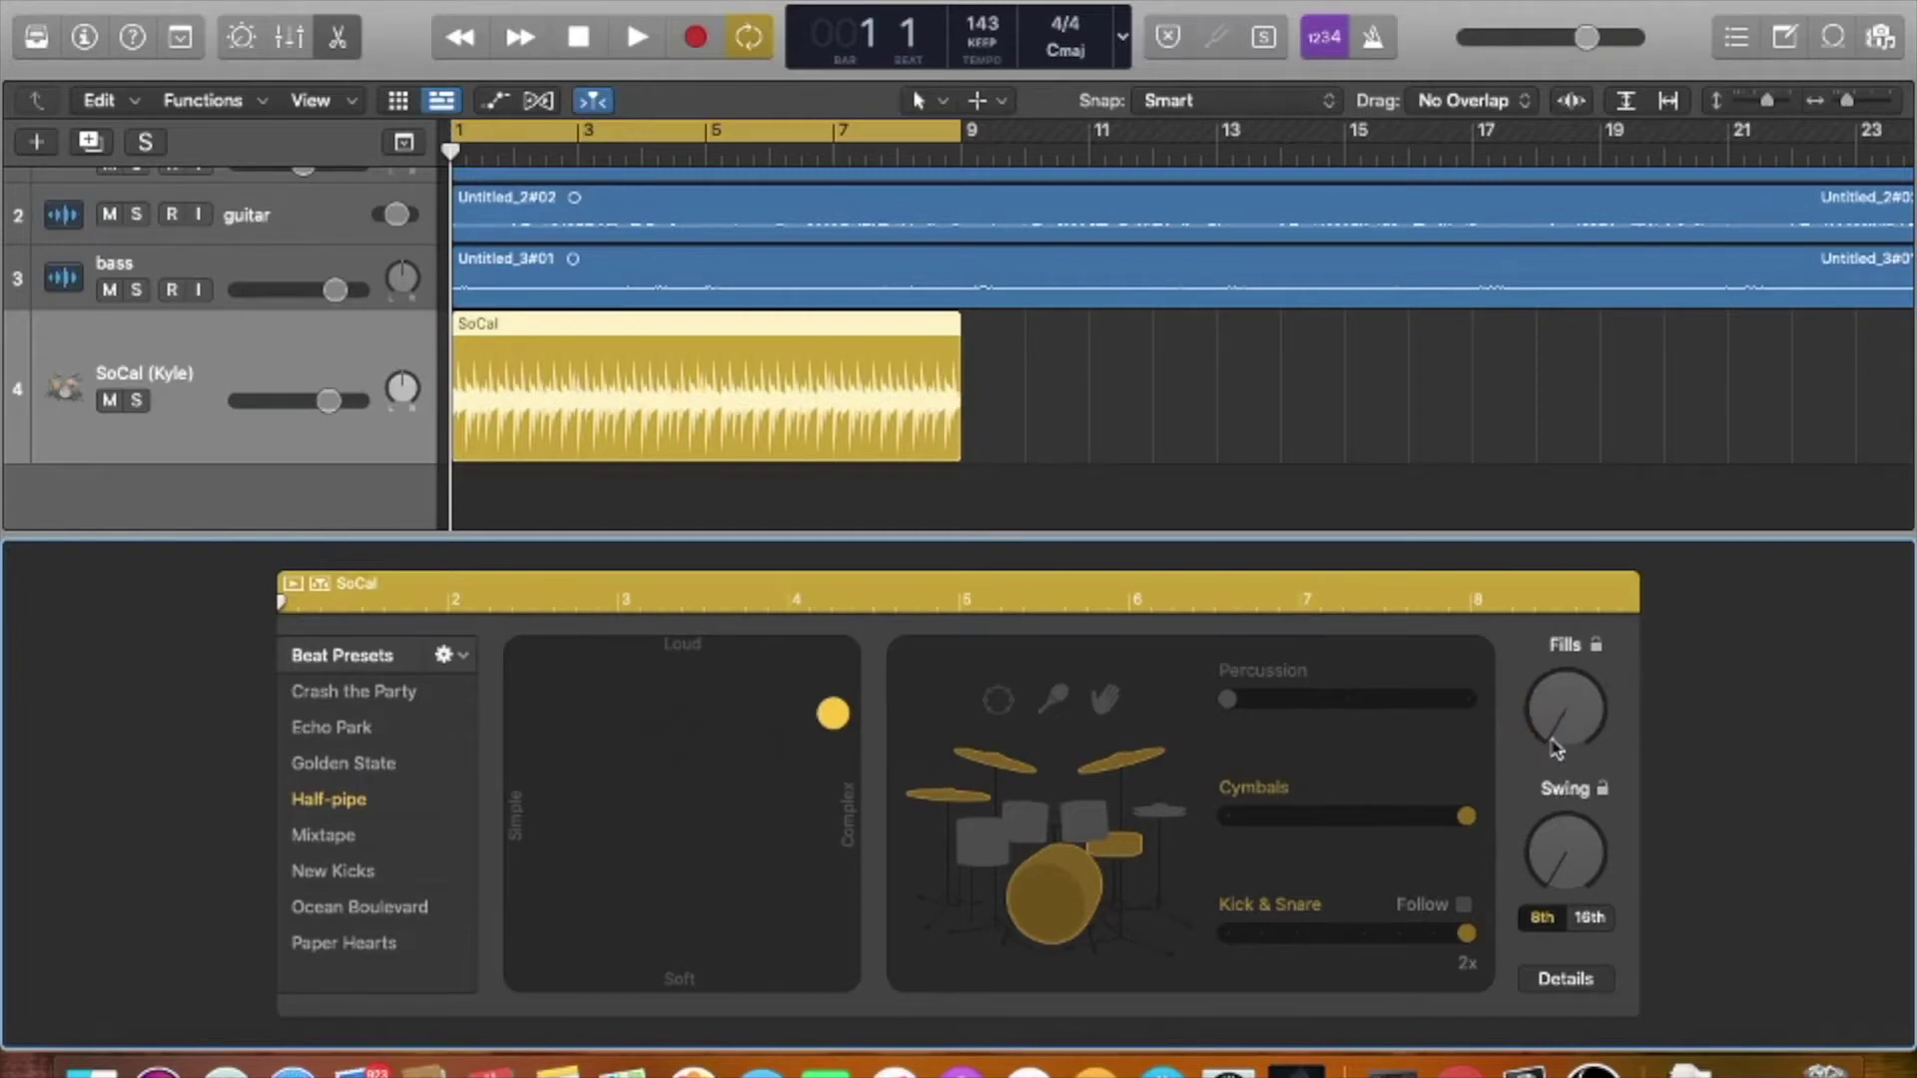
drag(1565, 740, 1899, 323)
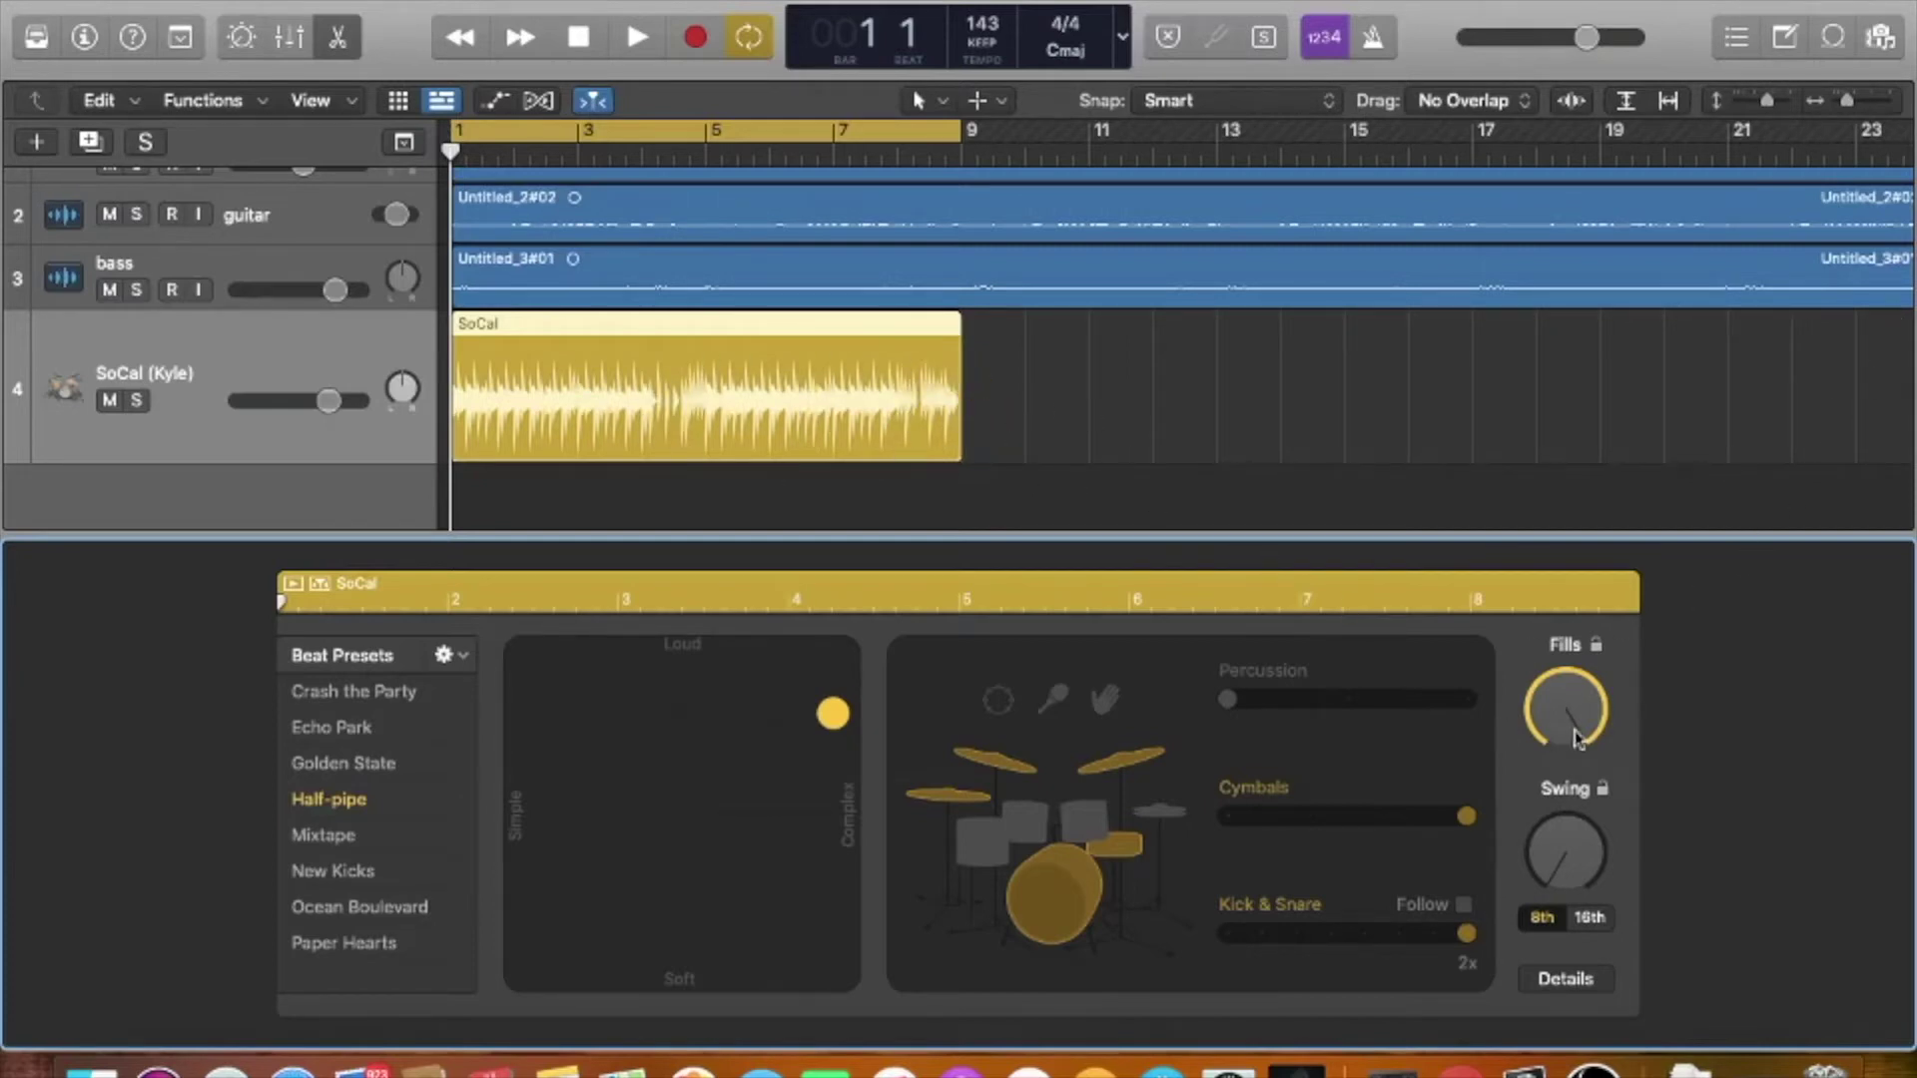
drag(1575, 741, 1442, 946)
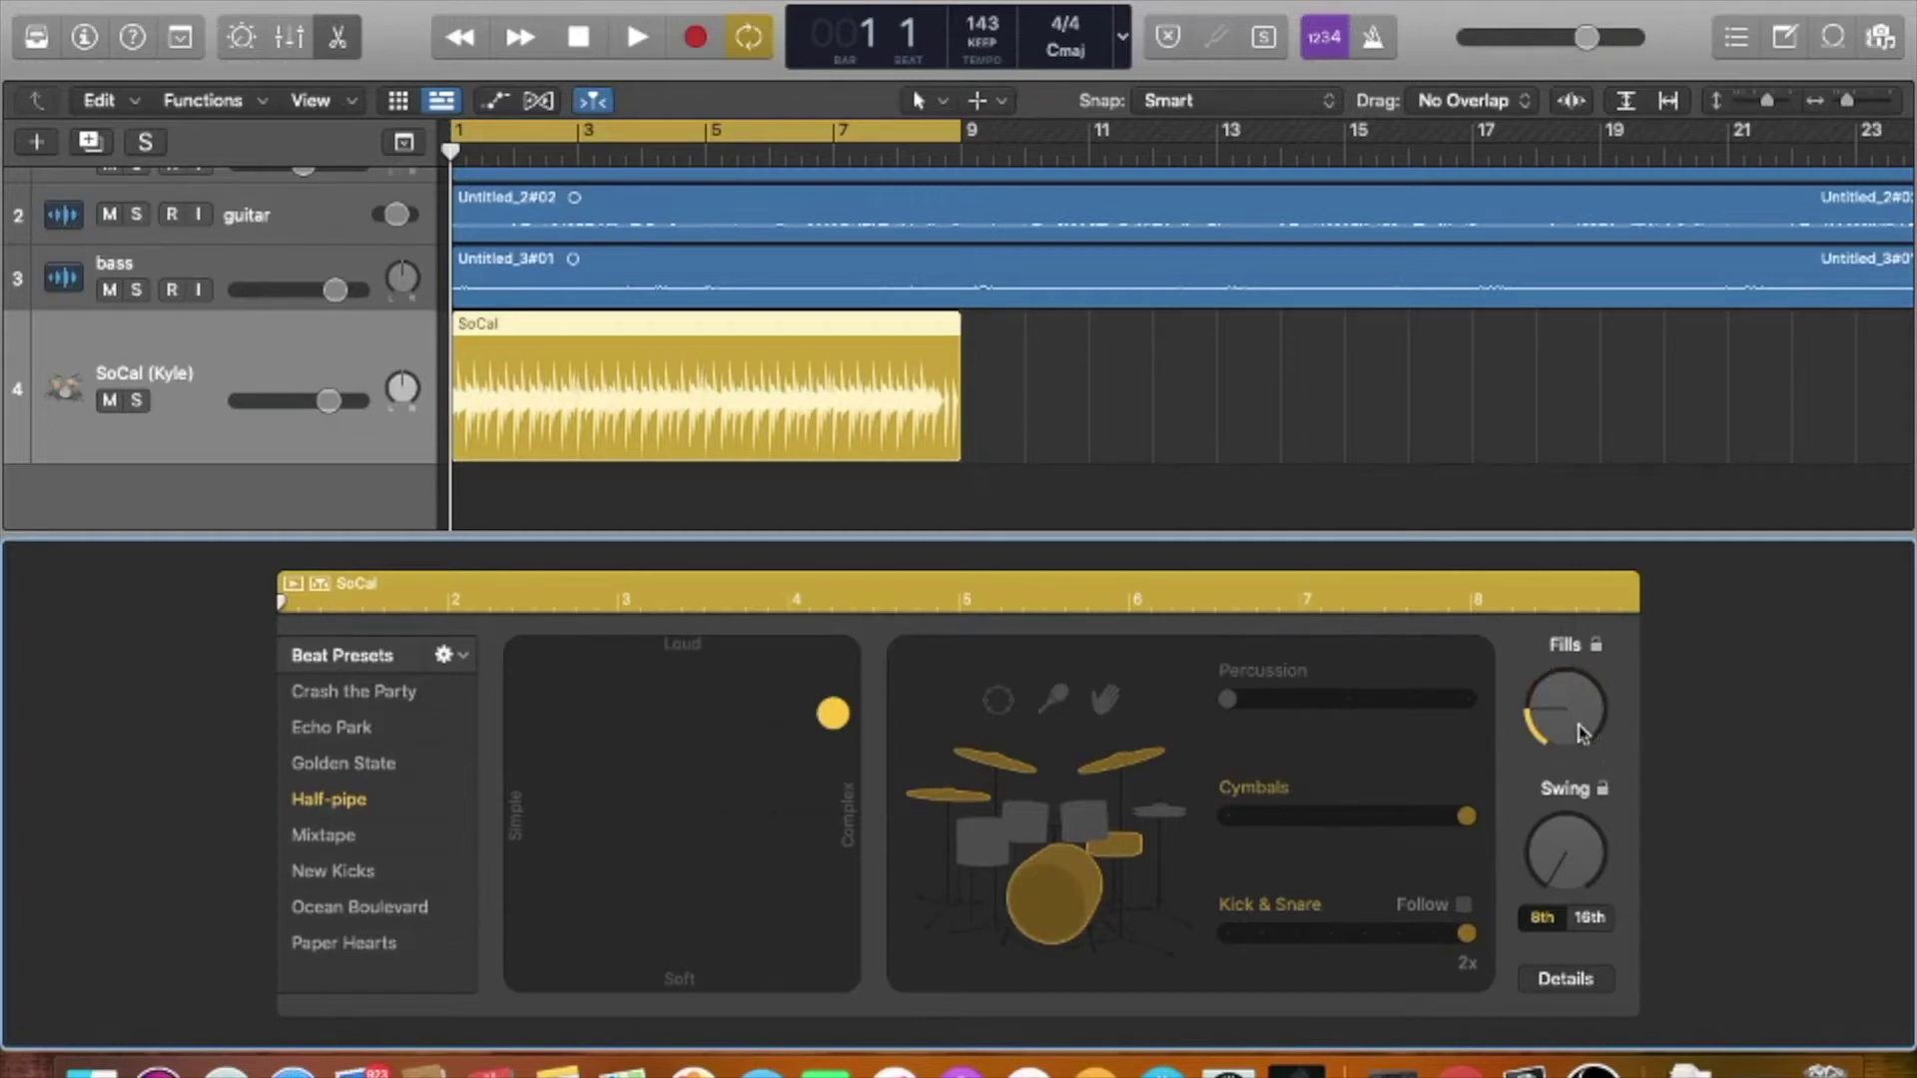
drag(1580, 734, 1569, 757)
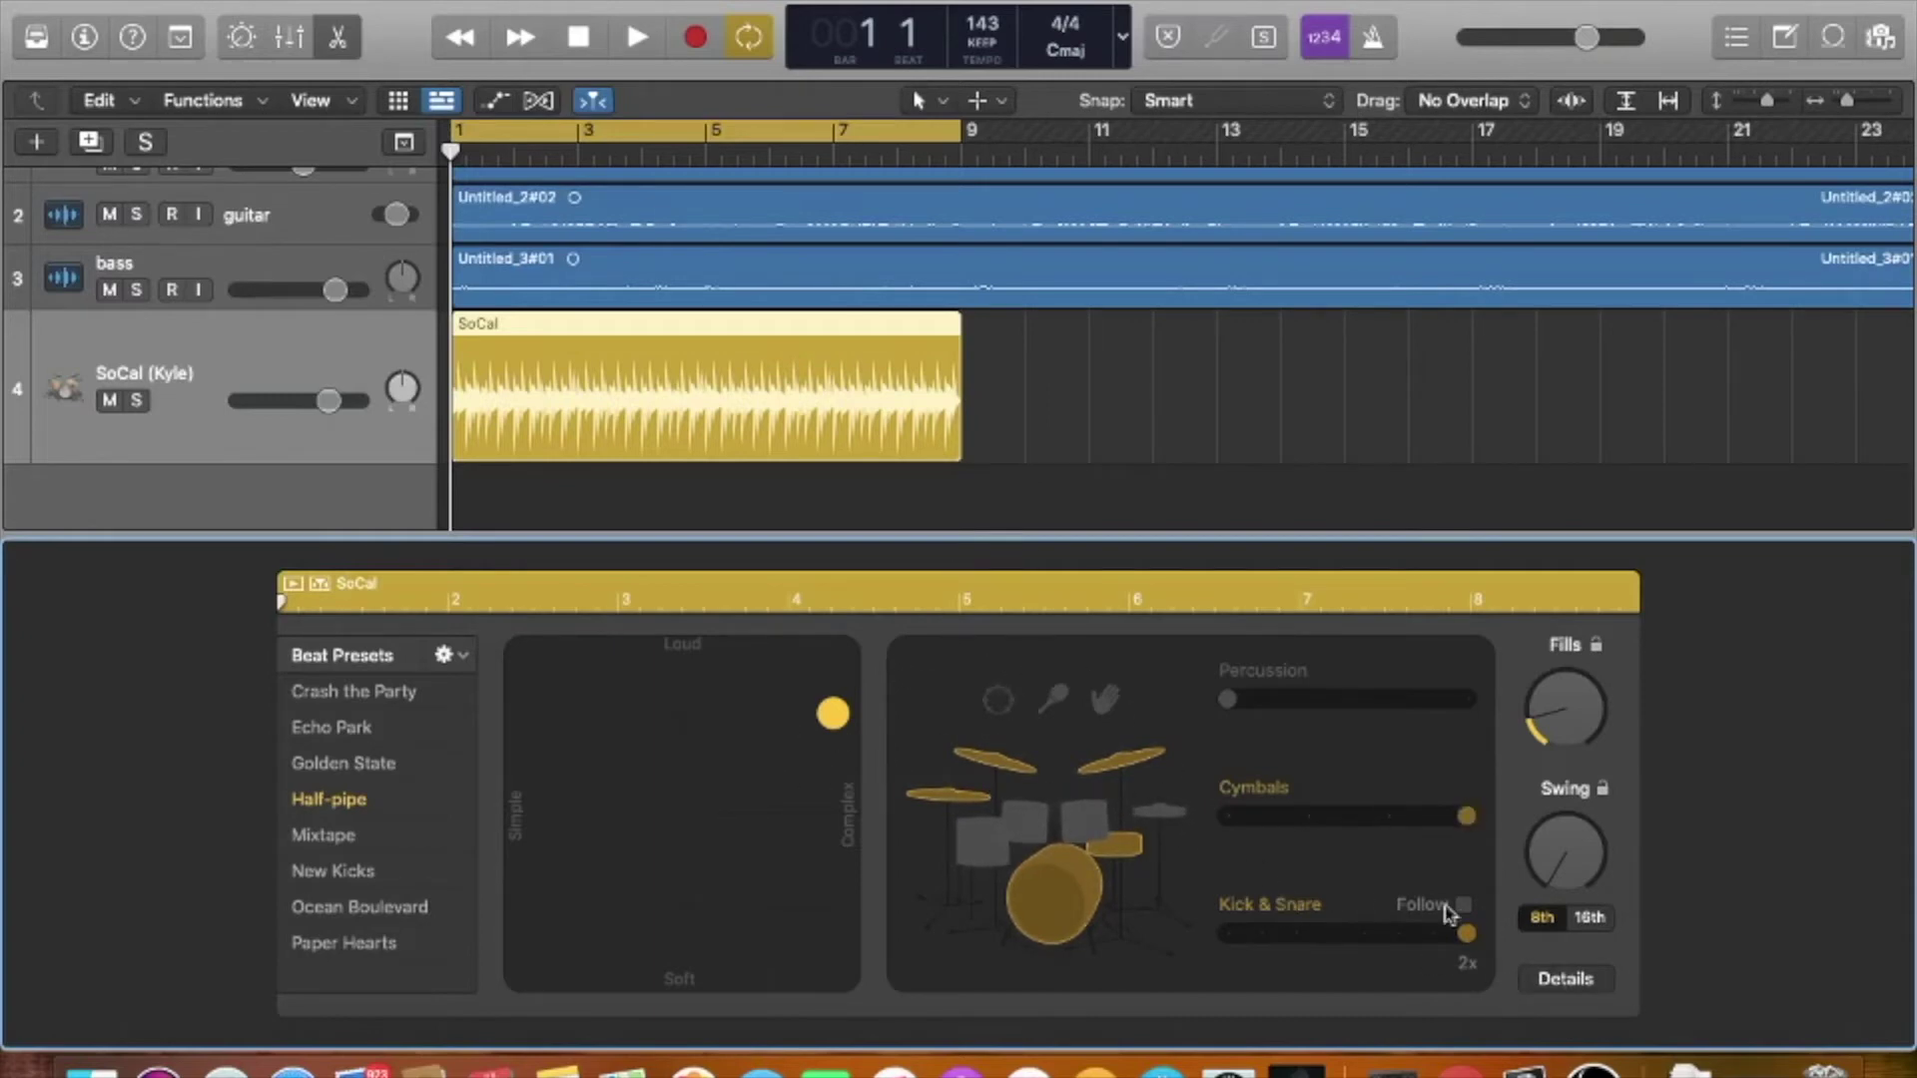
click(1585, 987)
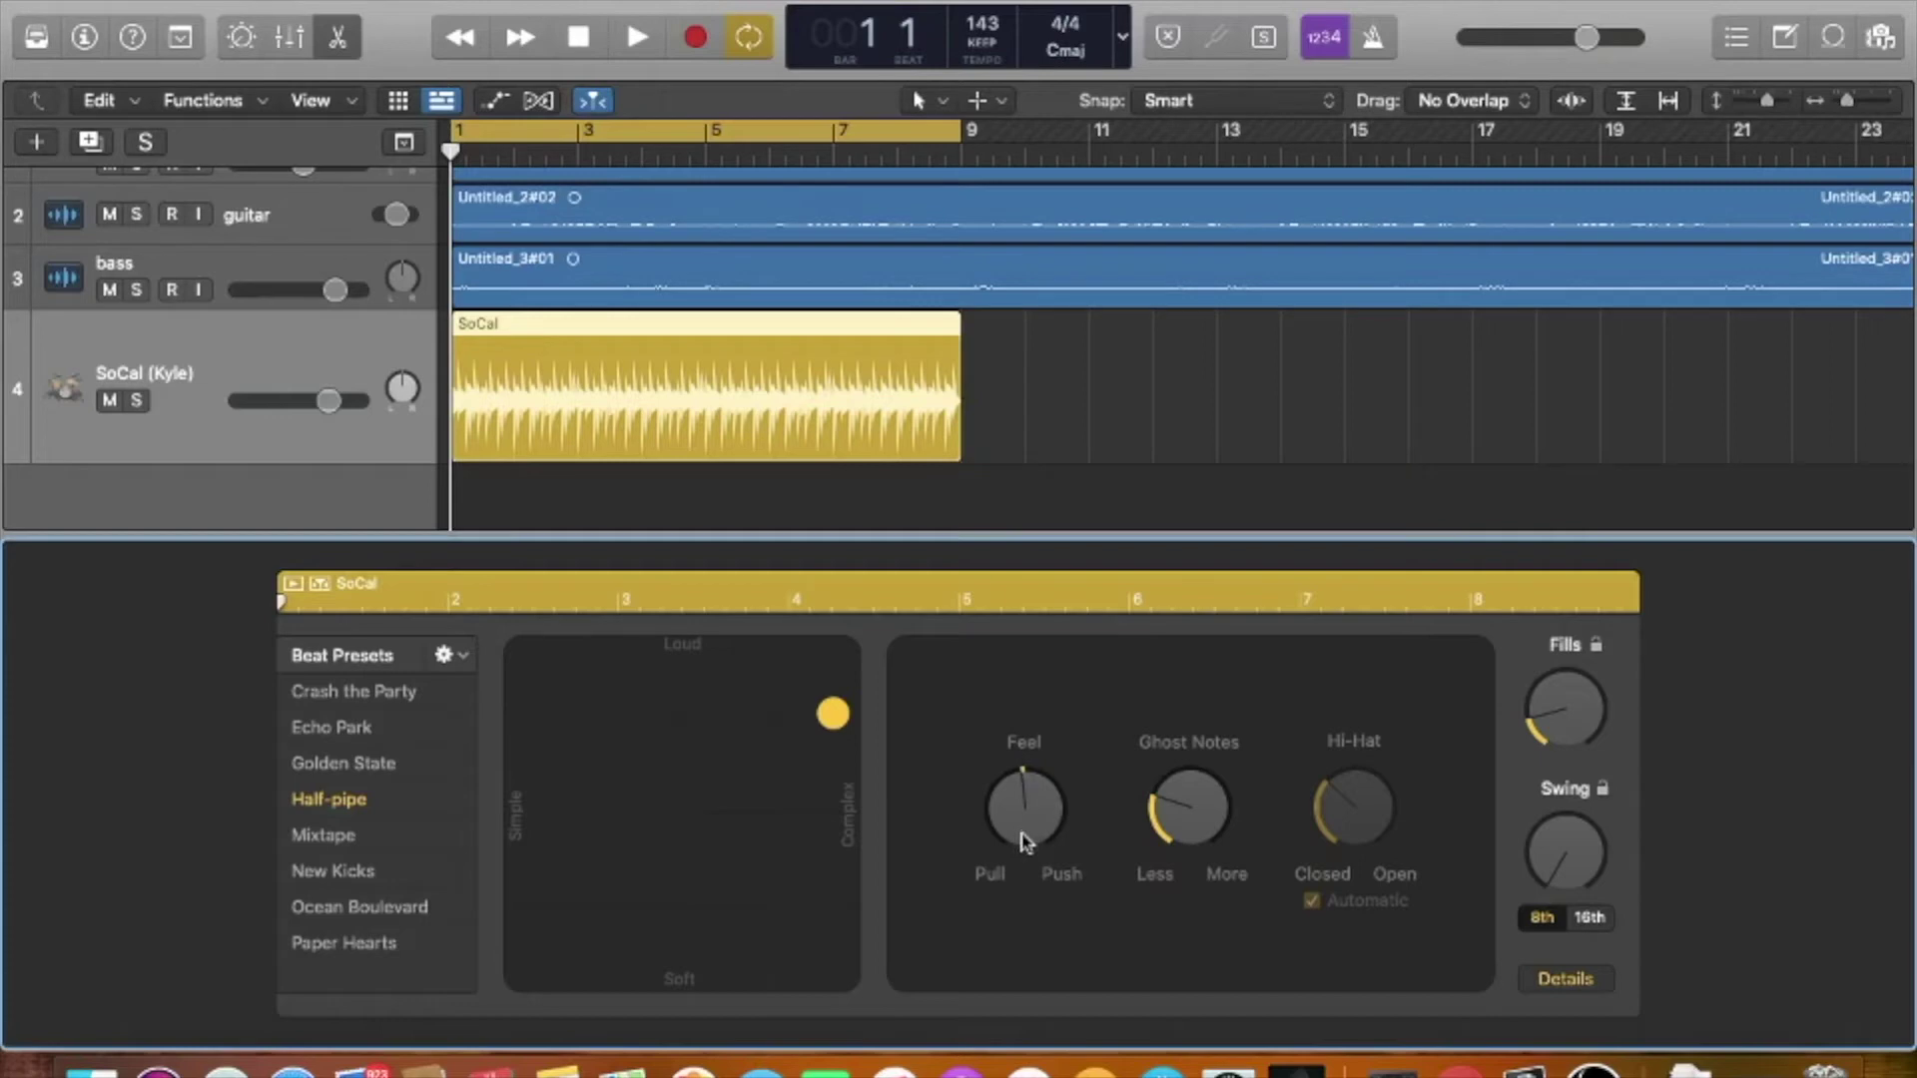
- Try the Feel knob toward Push and Pull, leaving it near centre
drag(1041, 805, 1089, 753)
mouse_move(984, 853)
mouse_down()
mouse_move(983, 889)
mouse_move(1006, 841)
mouse_up()
drag(1010, 831, 945, 1005)
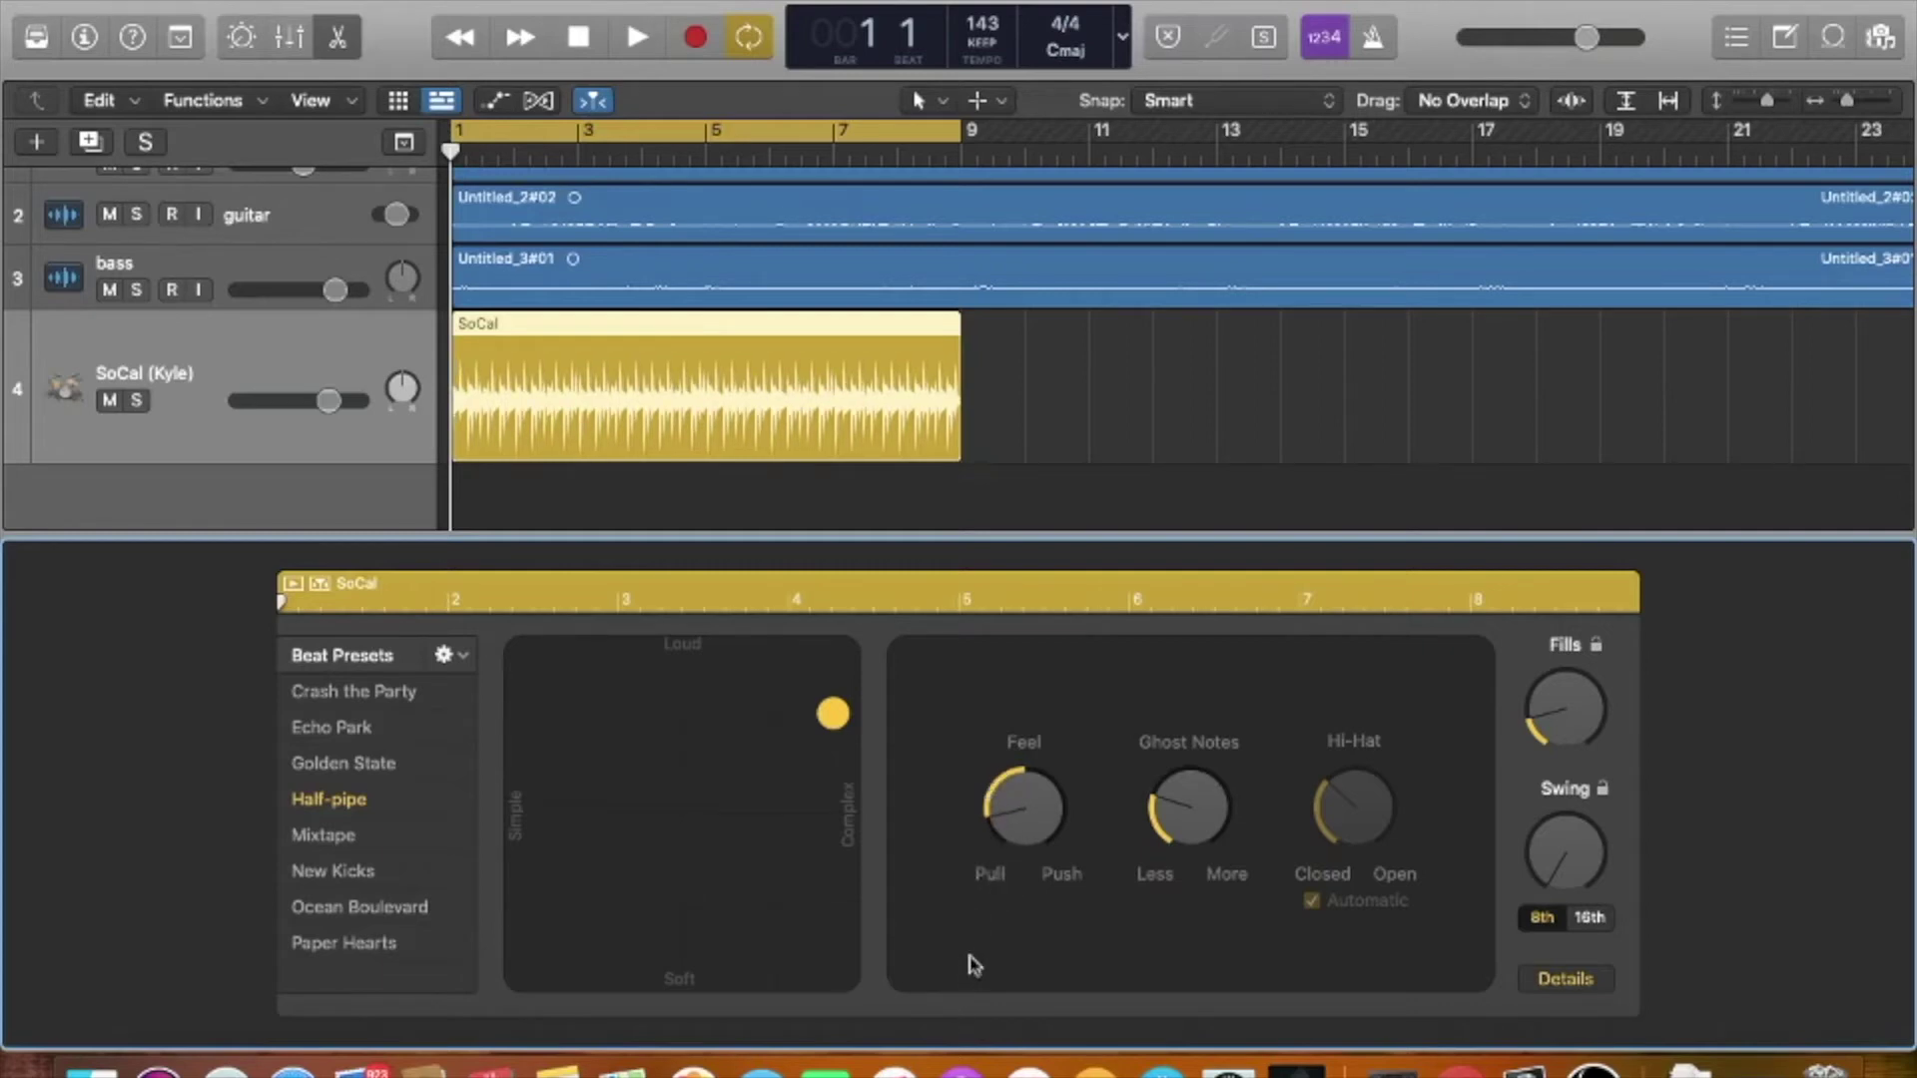
drag(953, 995, 1038, 872)
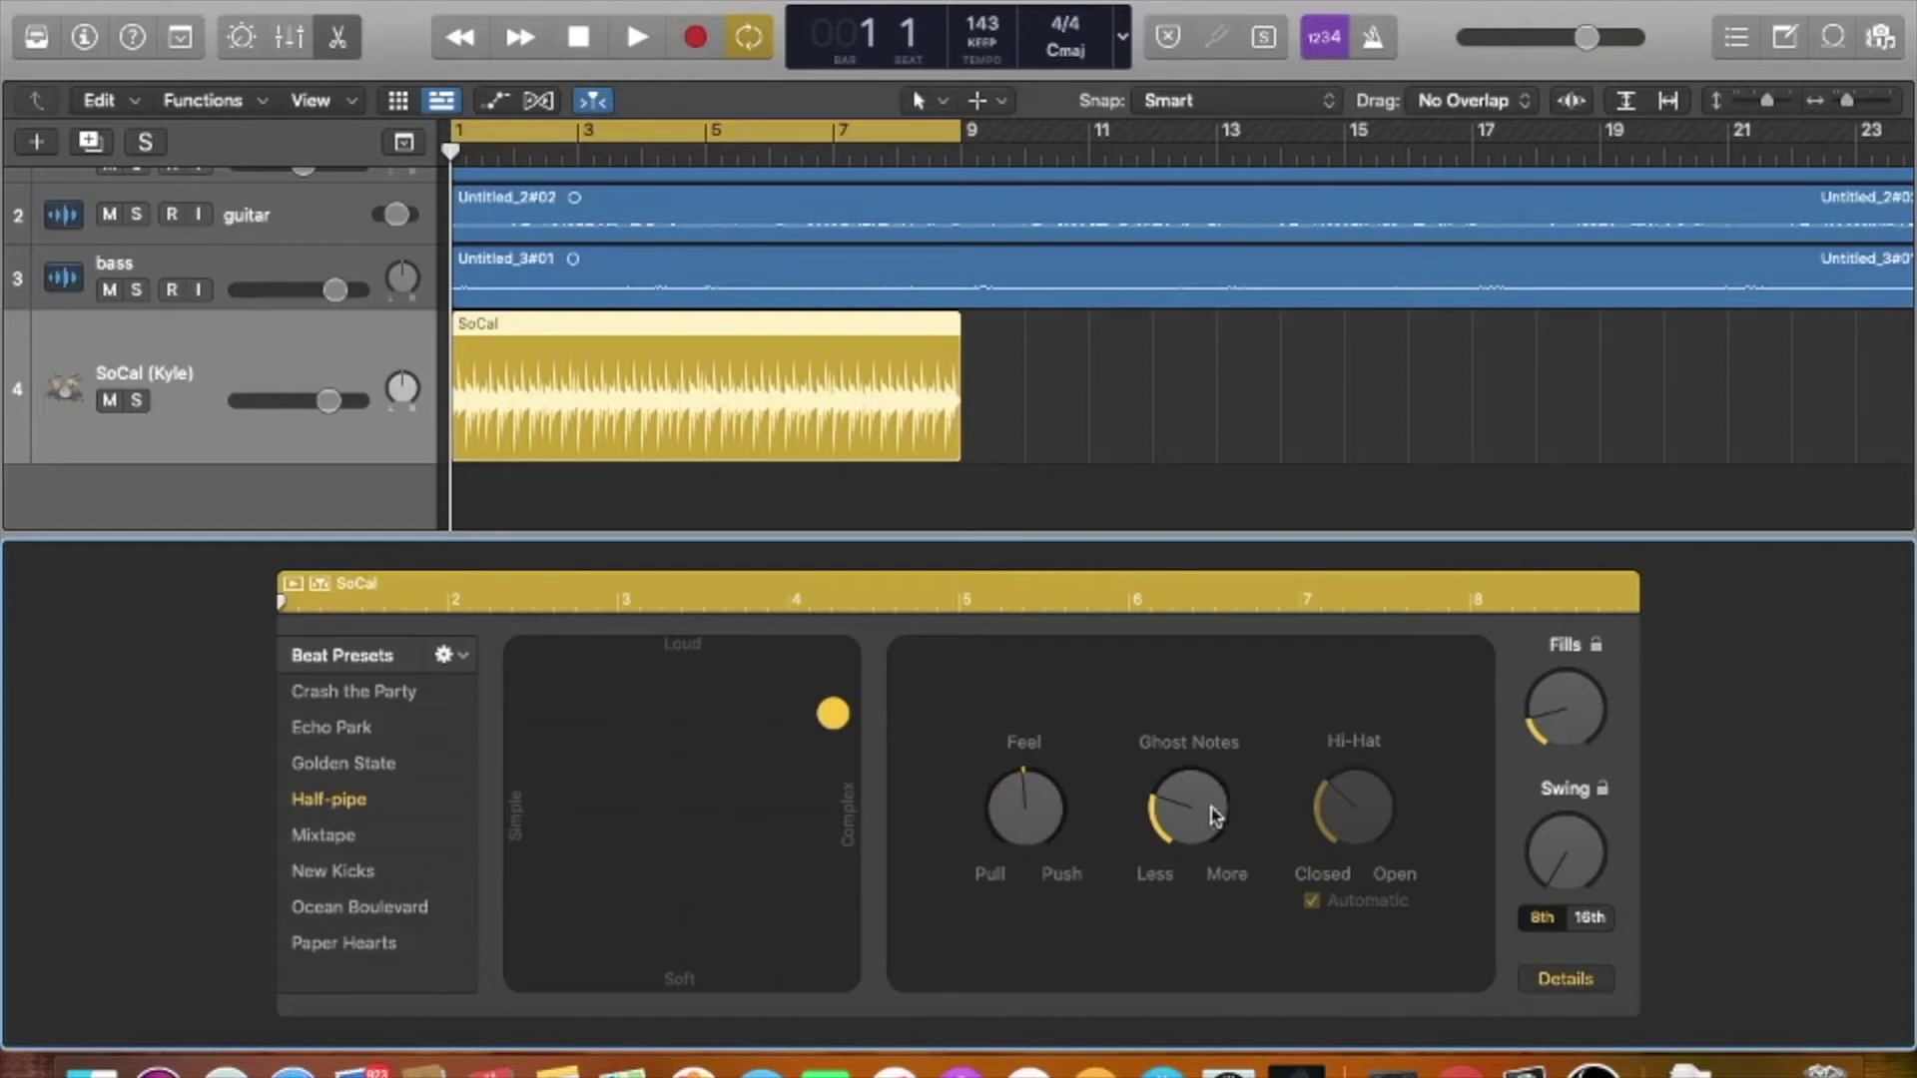
- Turn the Ghost Notes knob down low and return to the drum kit controls
drag(1194, 808, 1176, 887)
drag(1188, 821, 1299, 591)
drag(1237, 714, 1201, 791)
click(1553, 984)
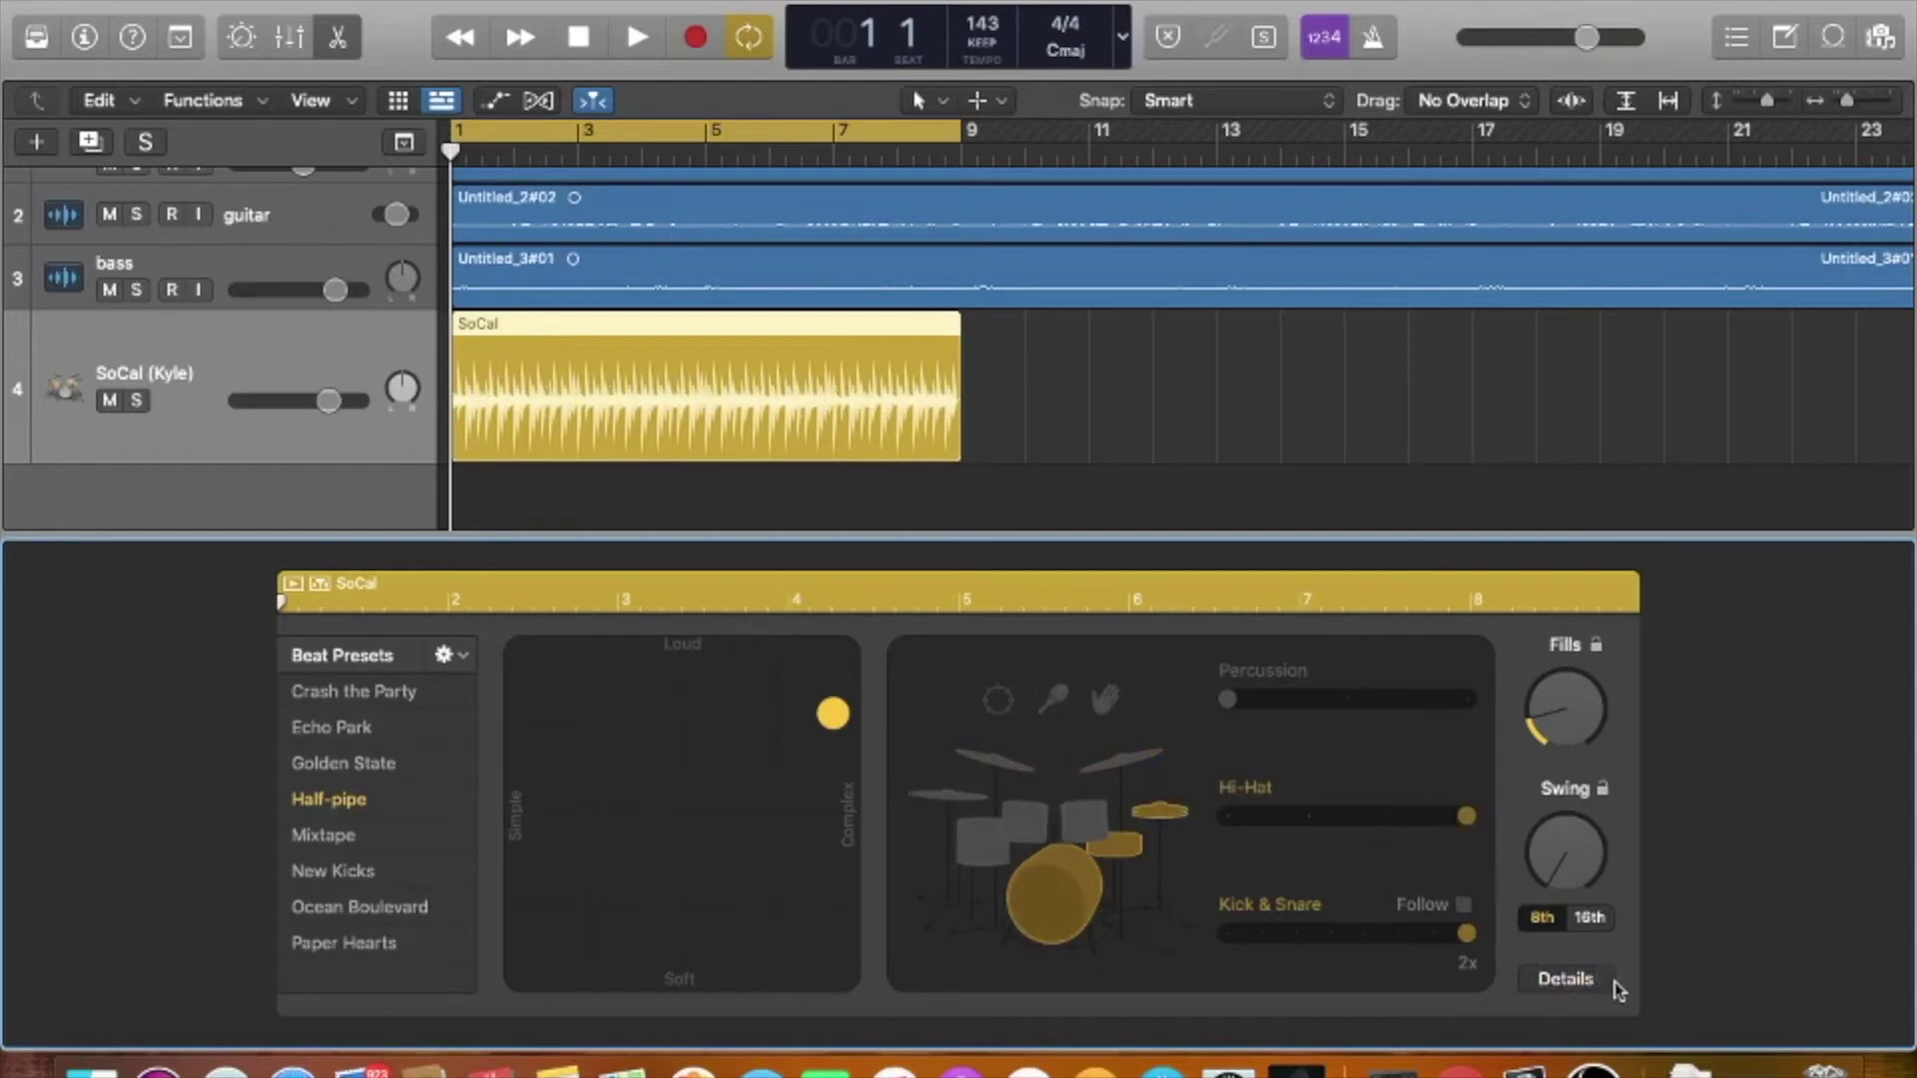
- Set the hi-hat to manual and partly open, and drop Kick & Snare to minimum
click(1583, 980)
click(1311, 900)
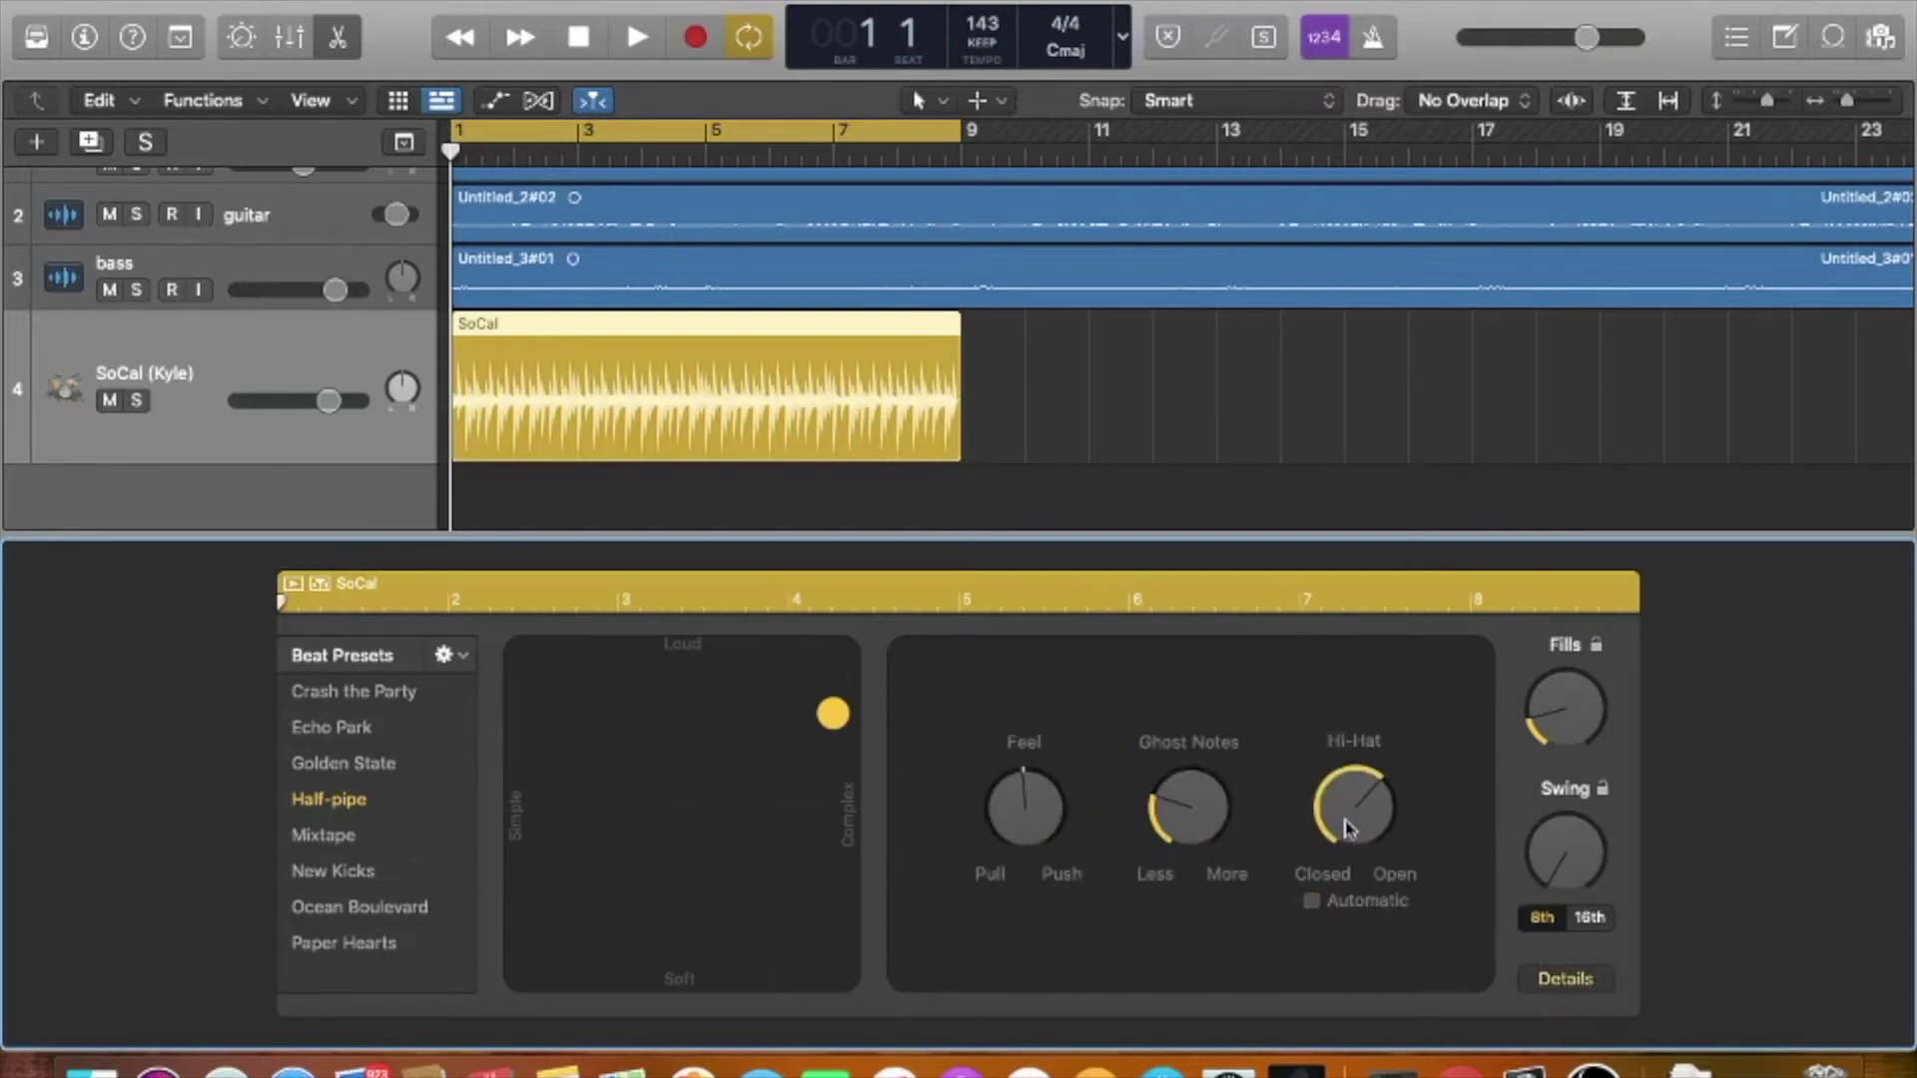
drag(1348, 828, 1333, 884)
click(1311, 902)
click(1310, 902)
drag(1351, 842, 1393, 739)
click(1550, 984)
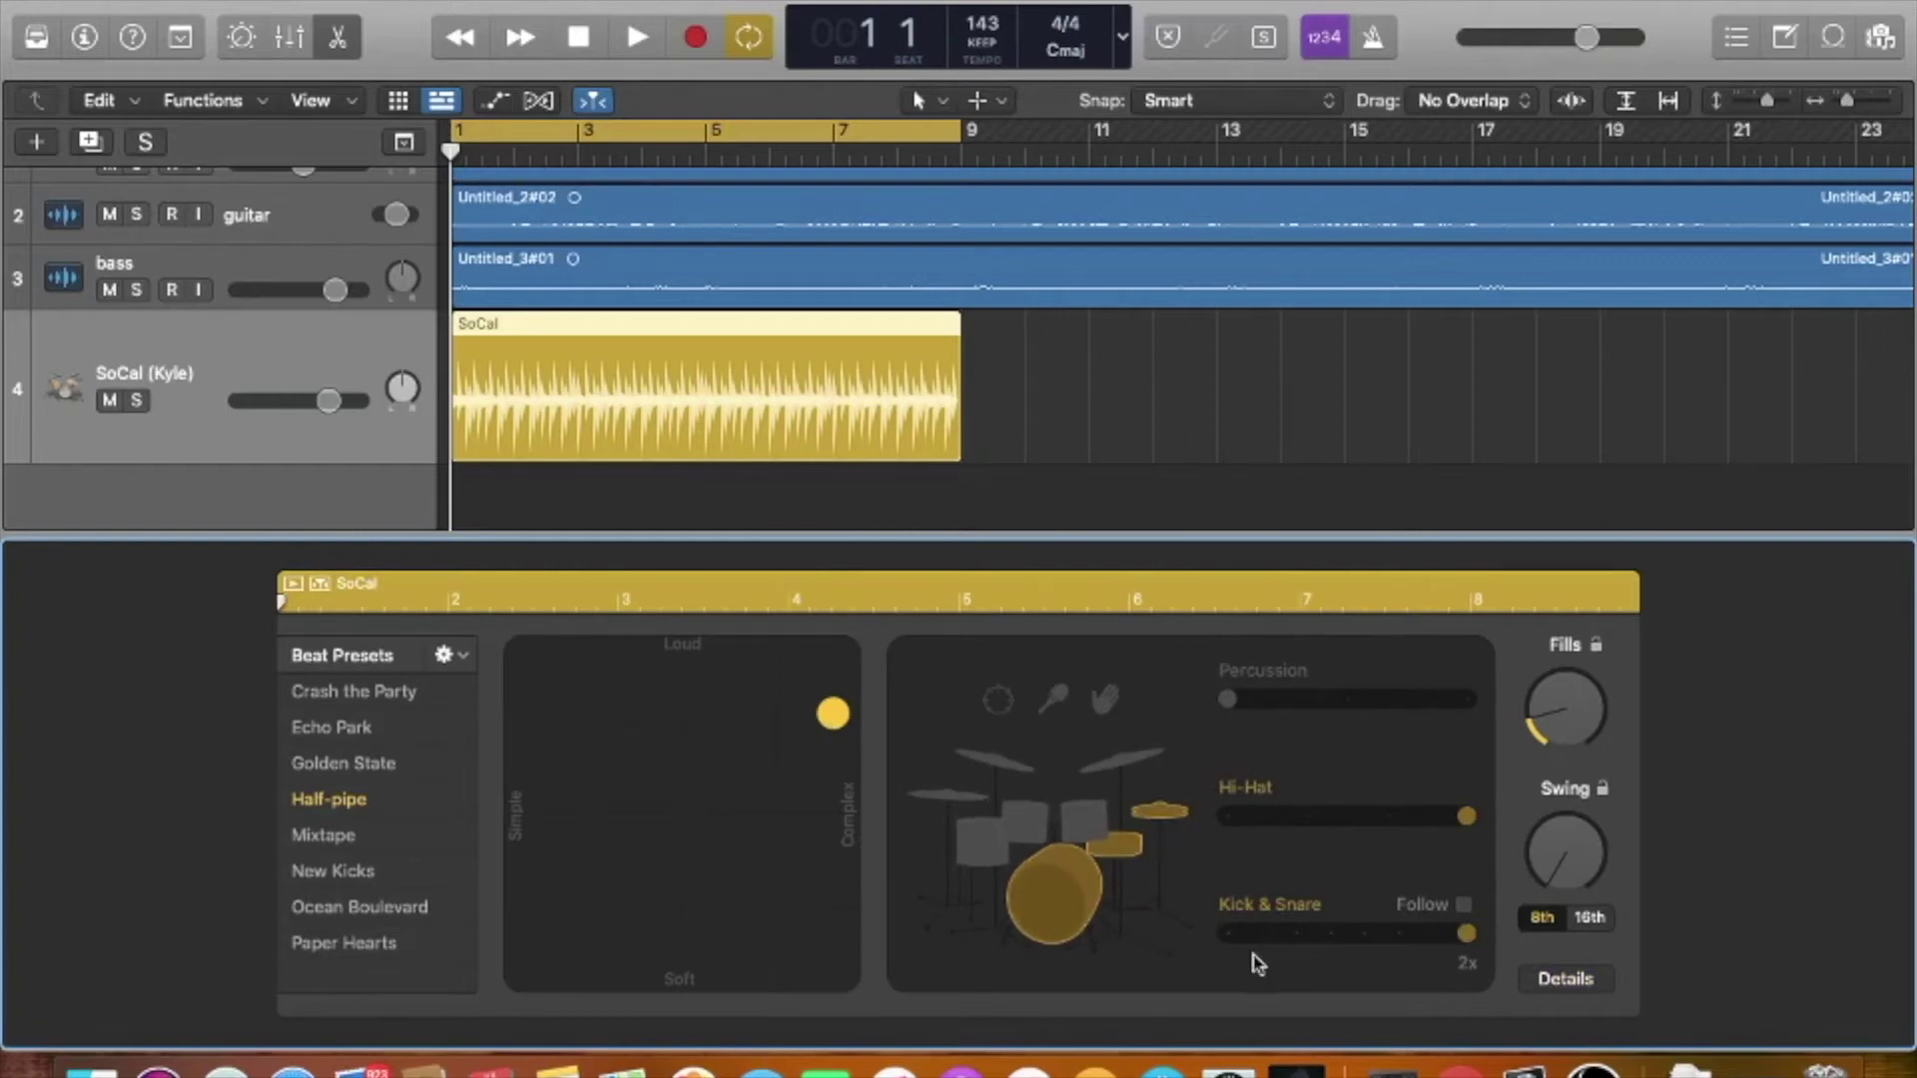
click(1229, 932)
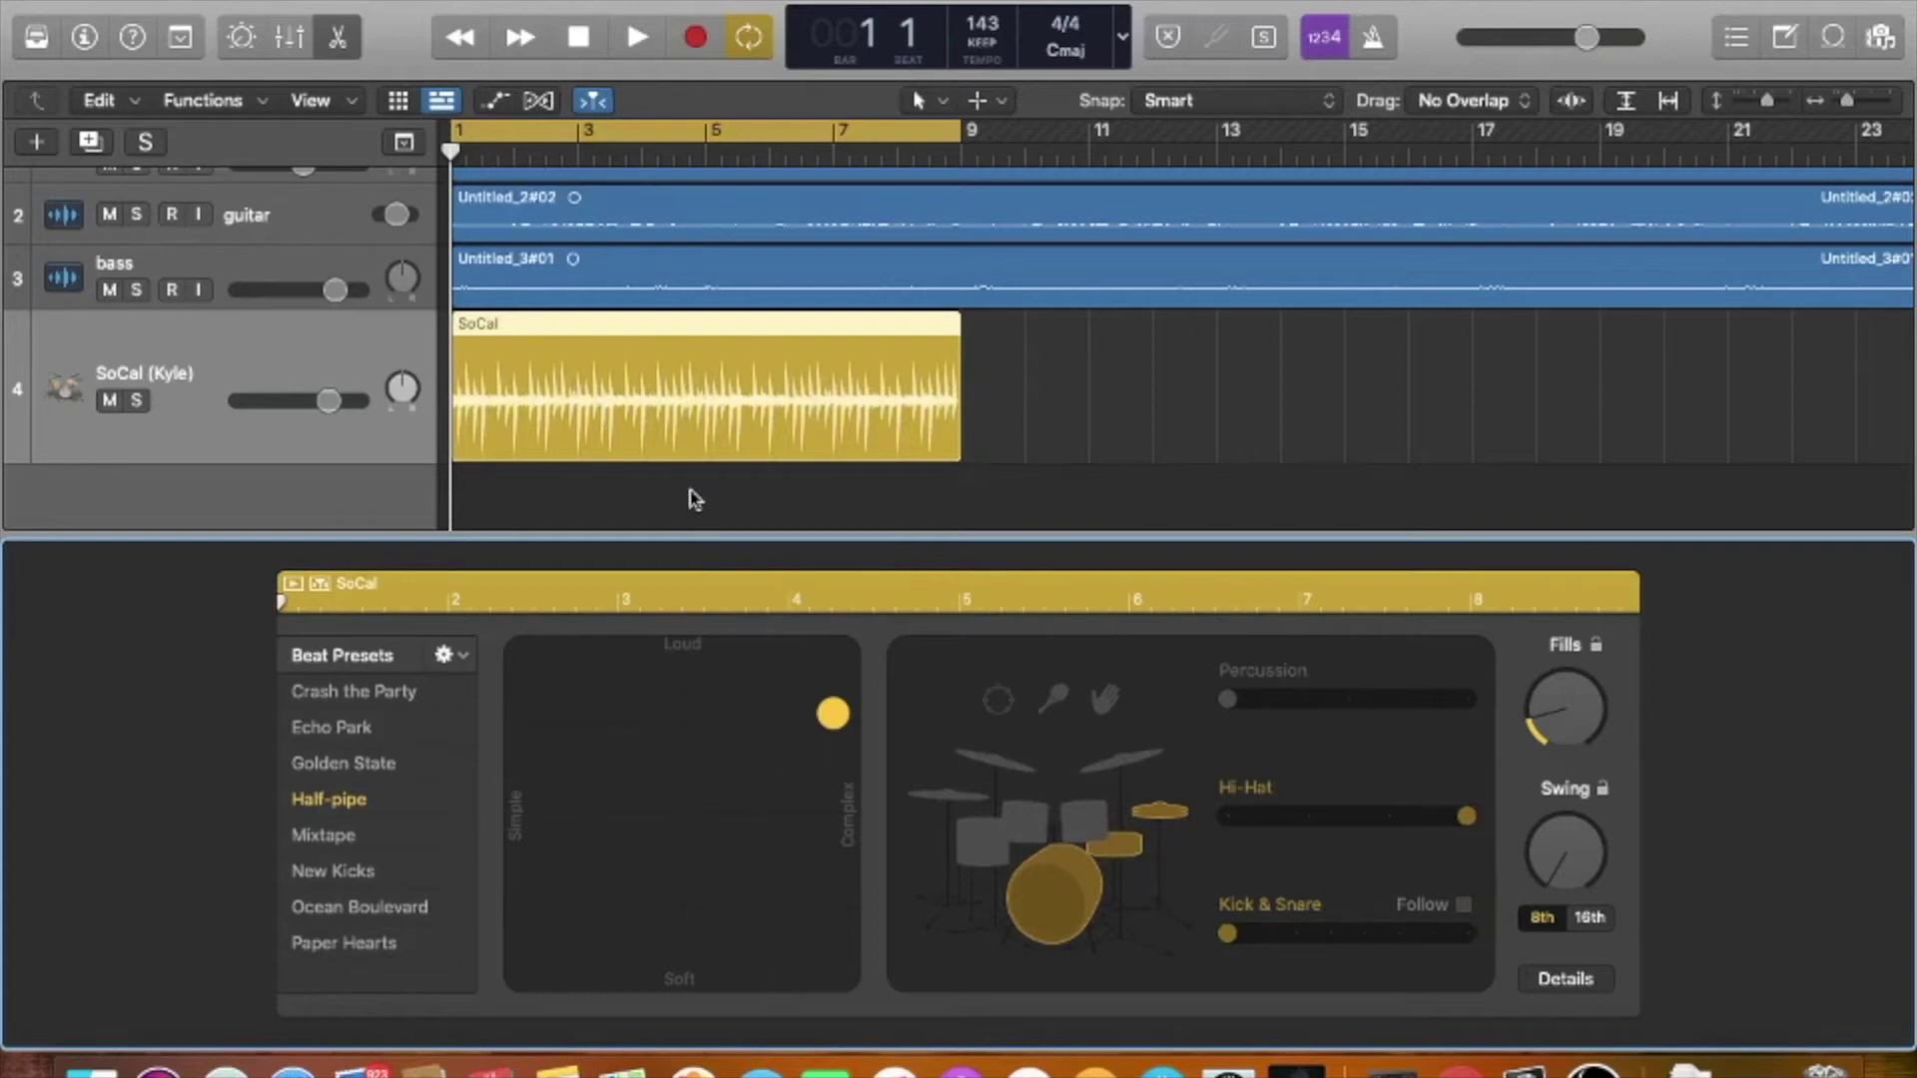
- Set Hi-Hat to step 2 and Kick & Snare to 1/2, then shorten the drummer track
key(space)
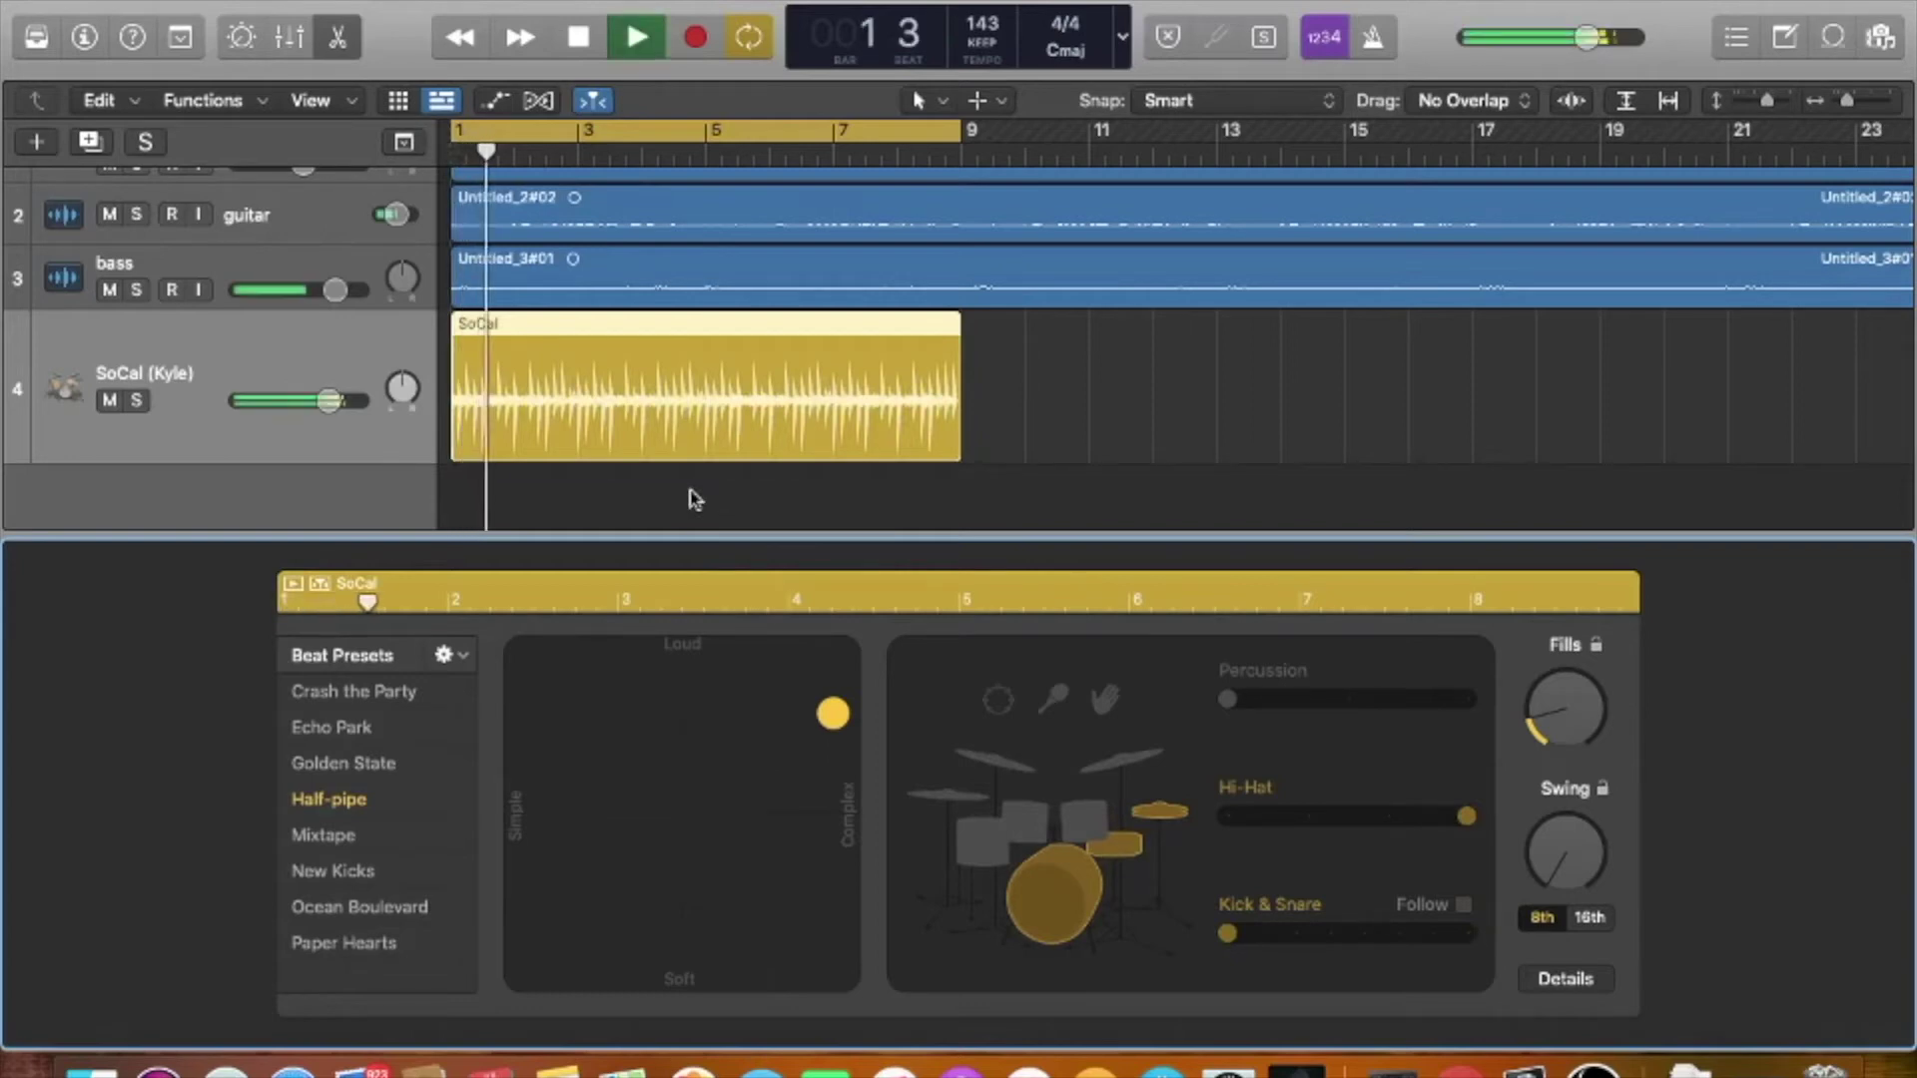
click(1308, 816)
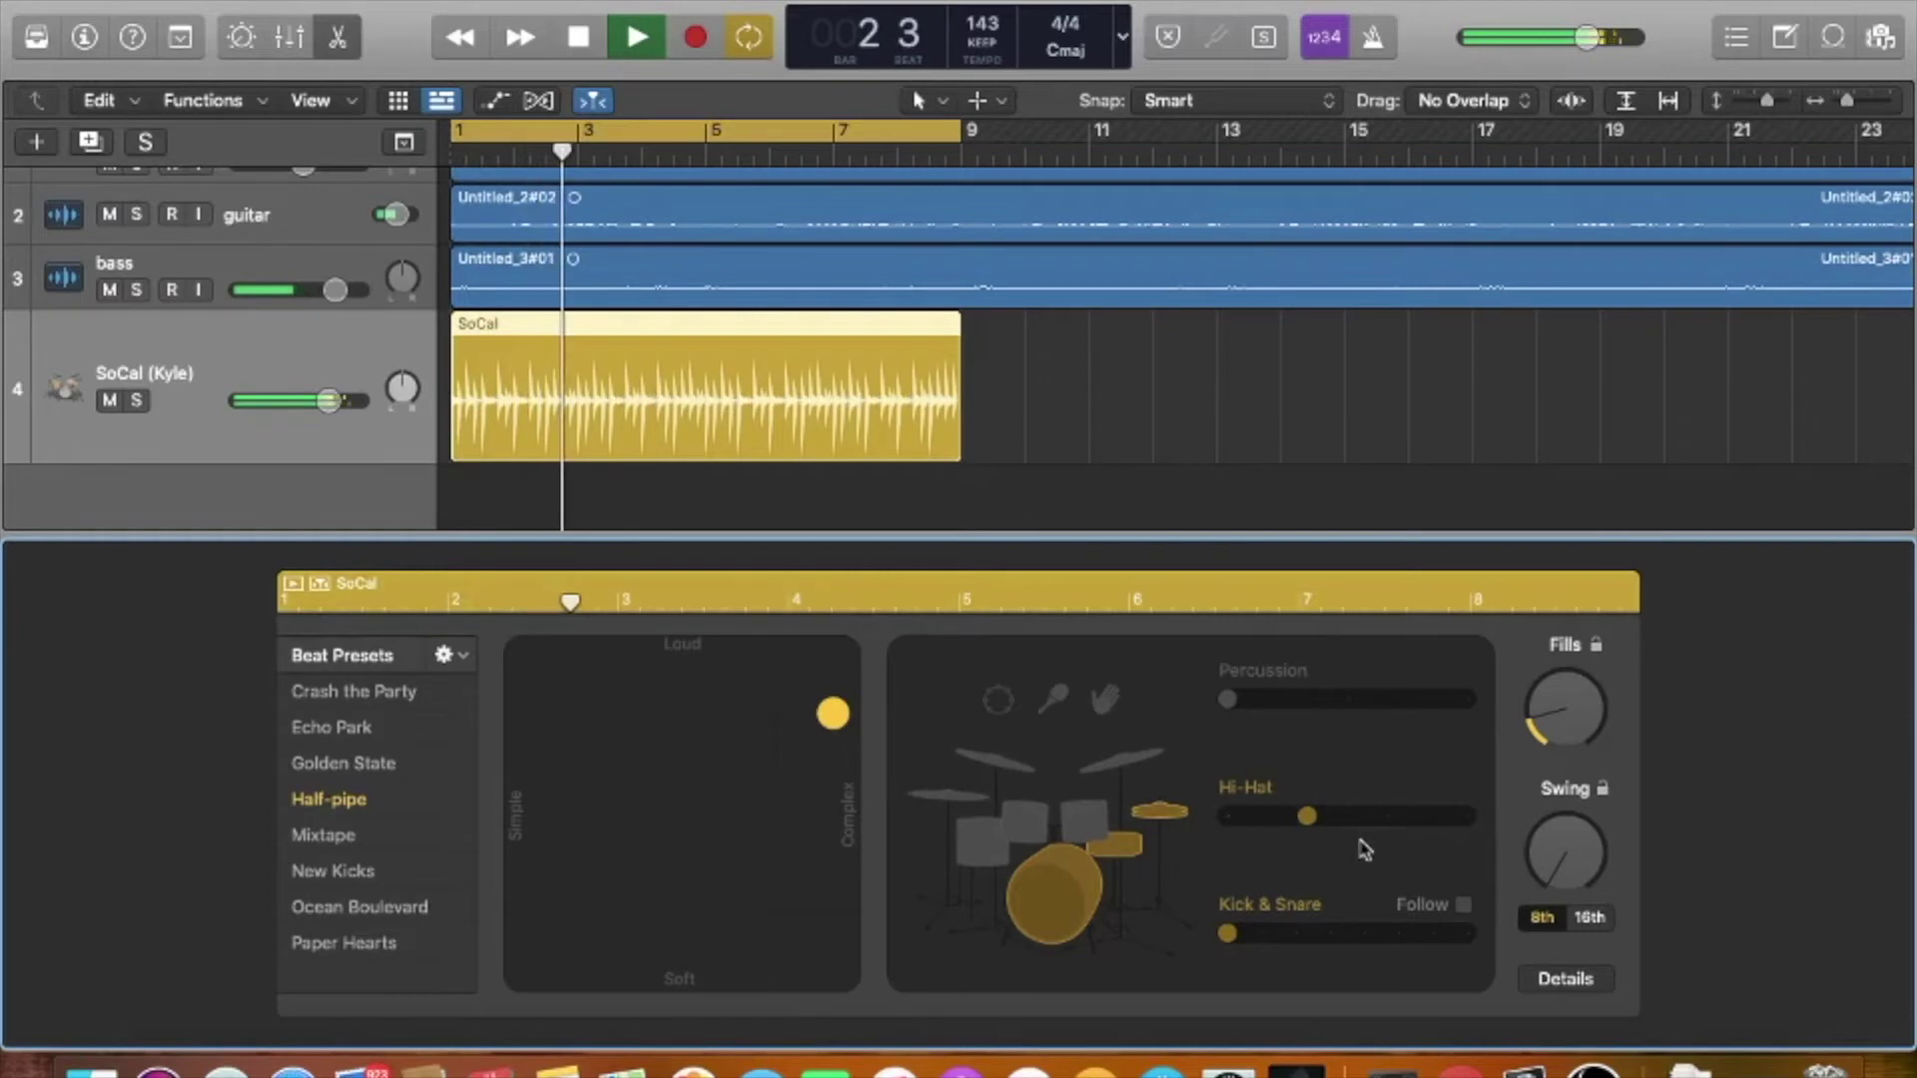
click(1258, 933)
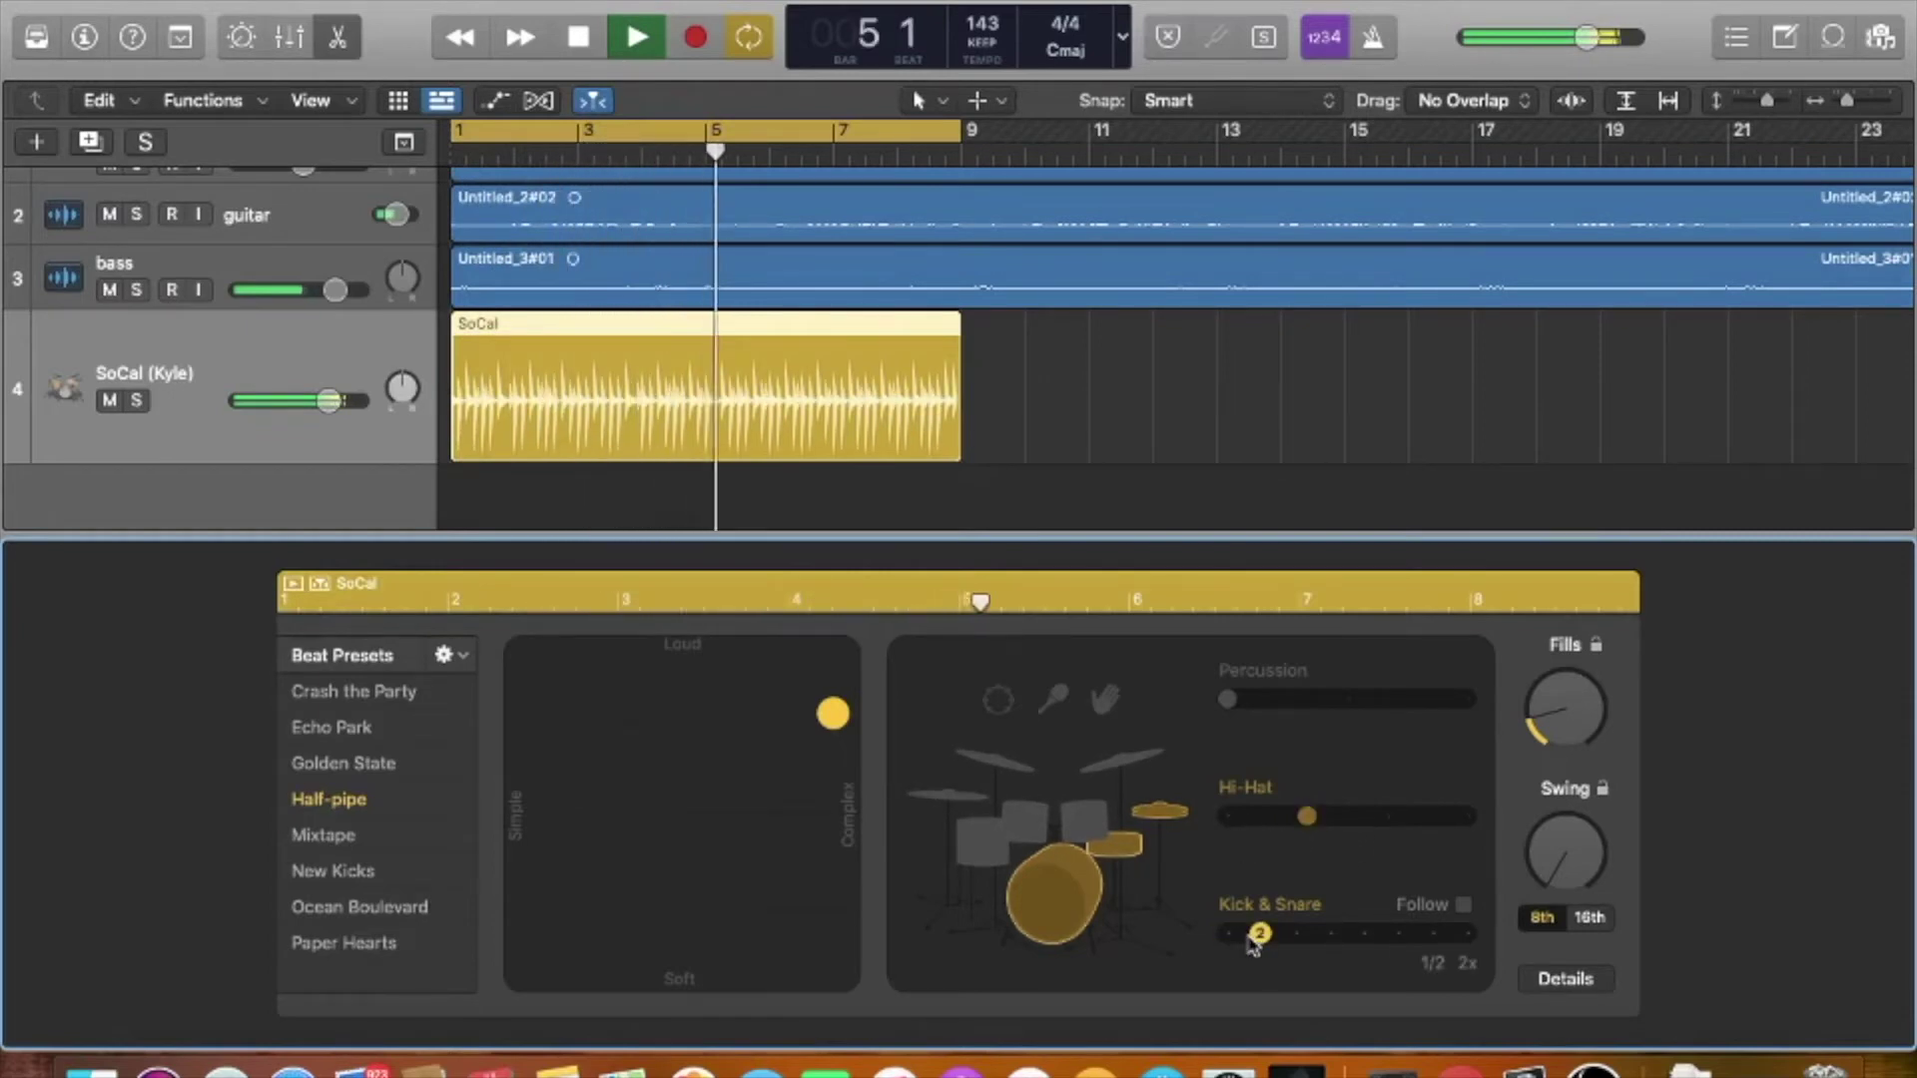
key(space)
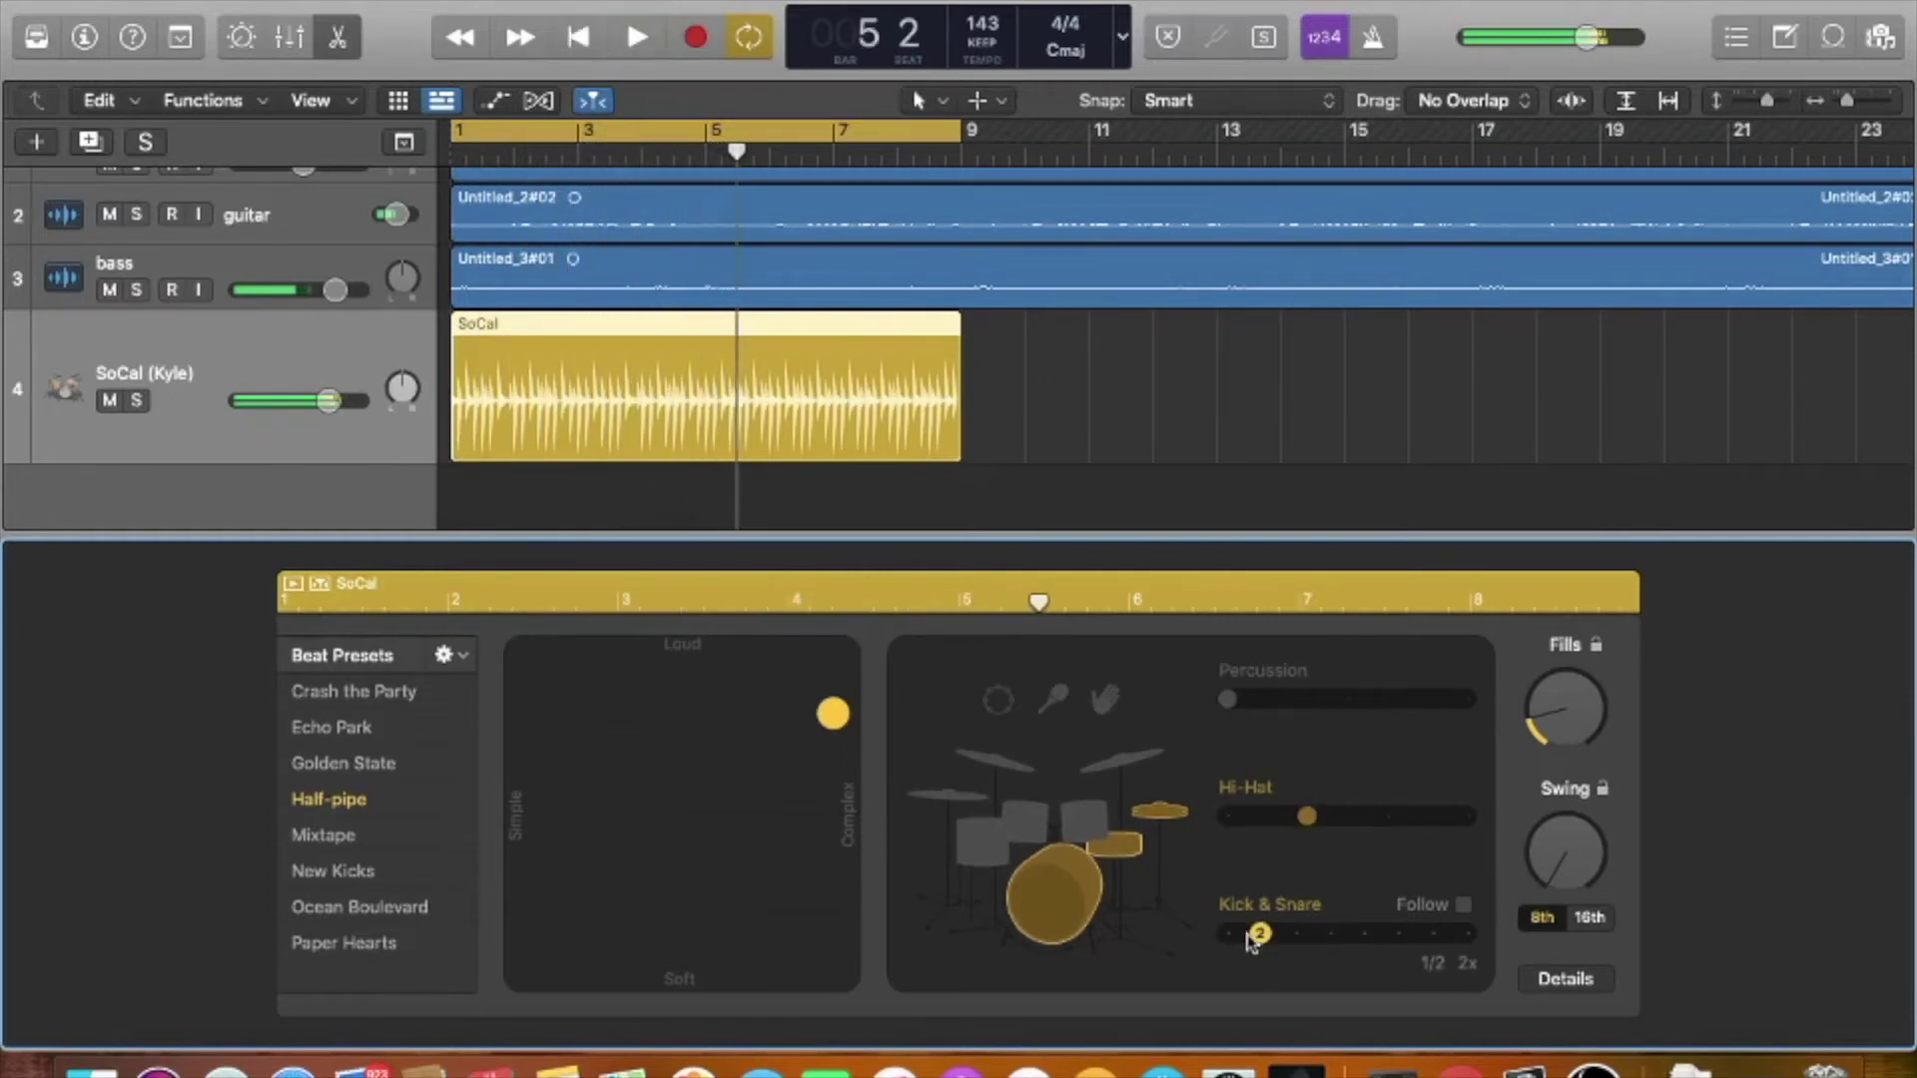
click(1430, 933)
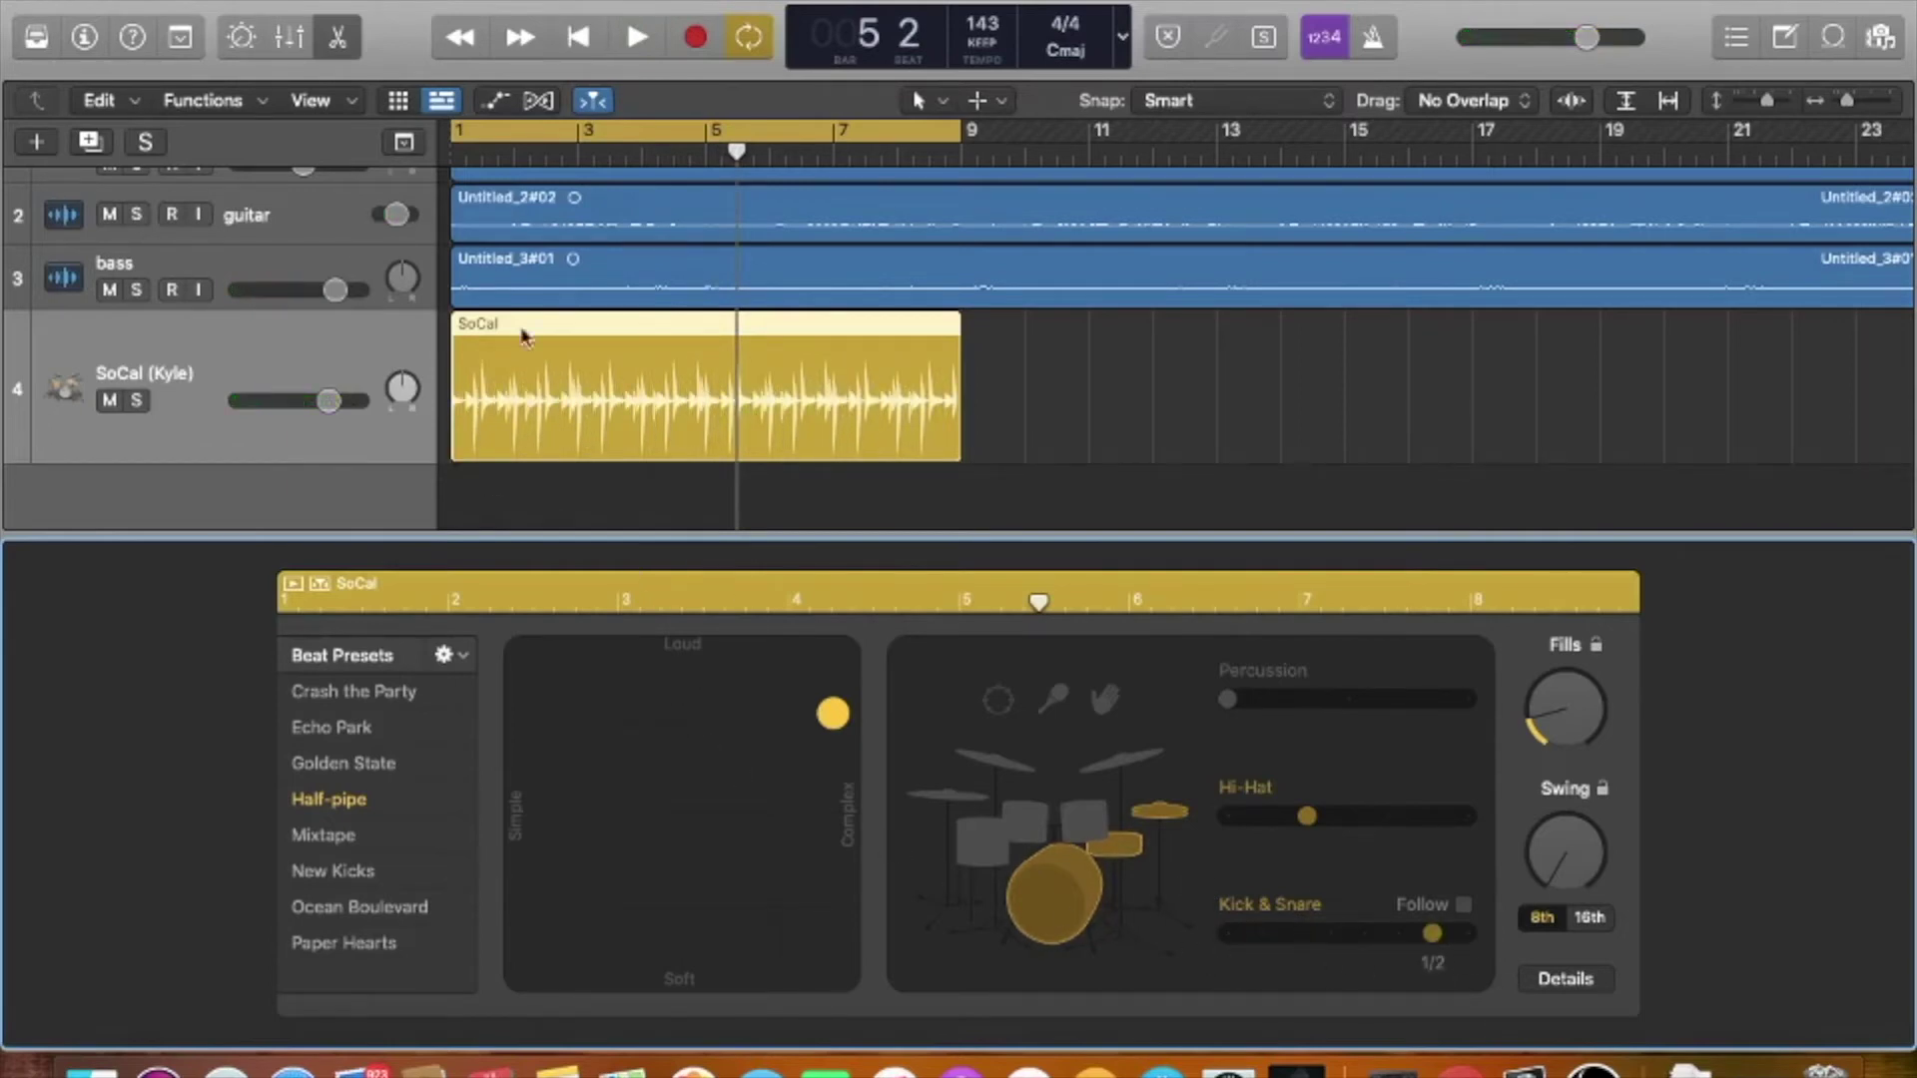
click(578, 37)
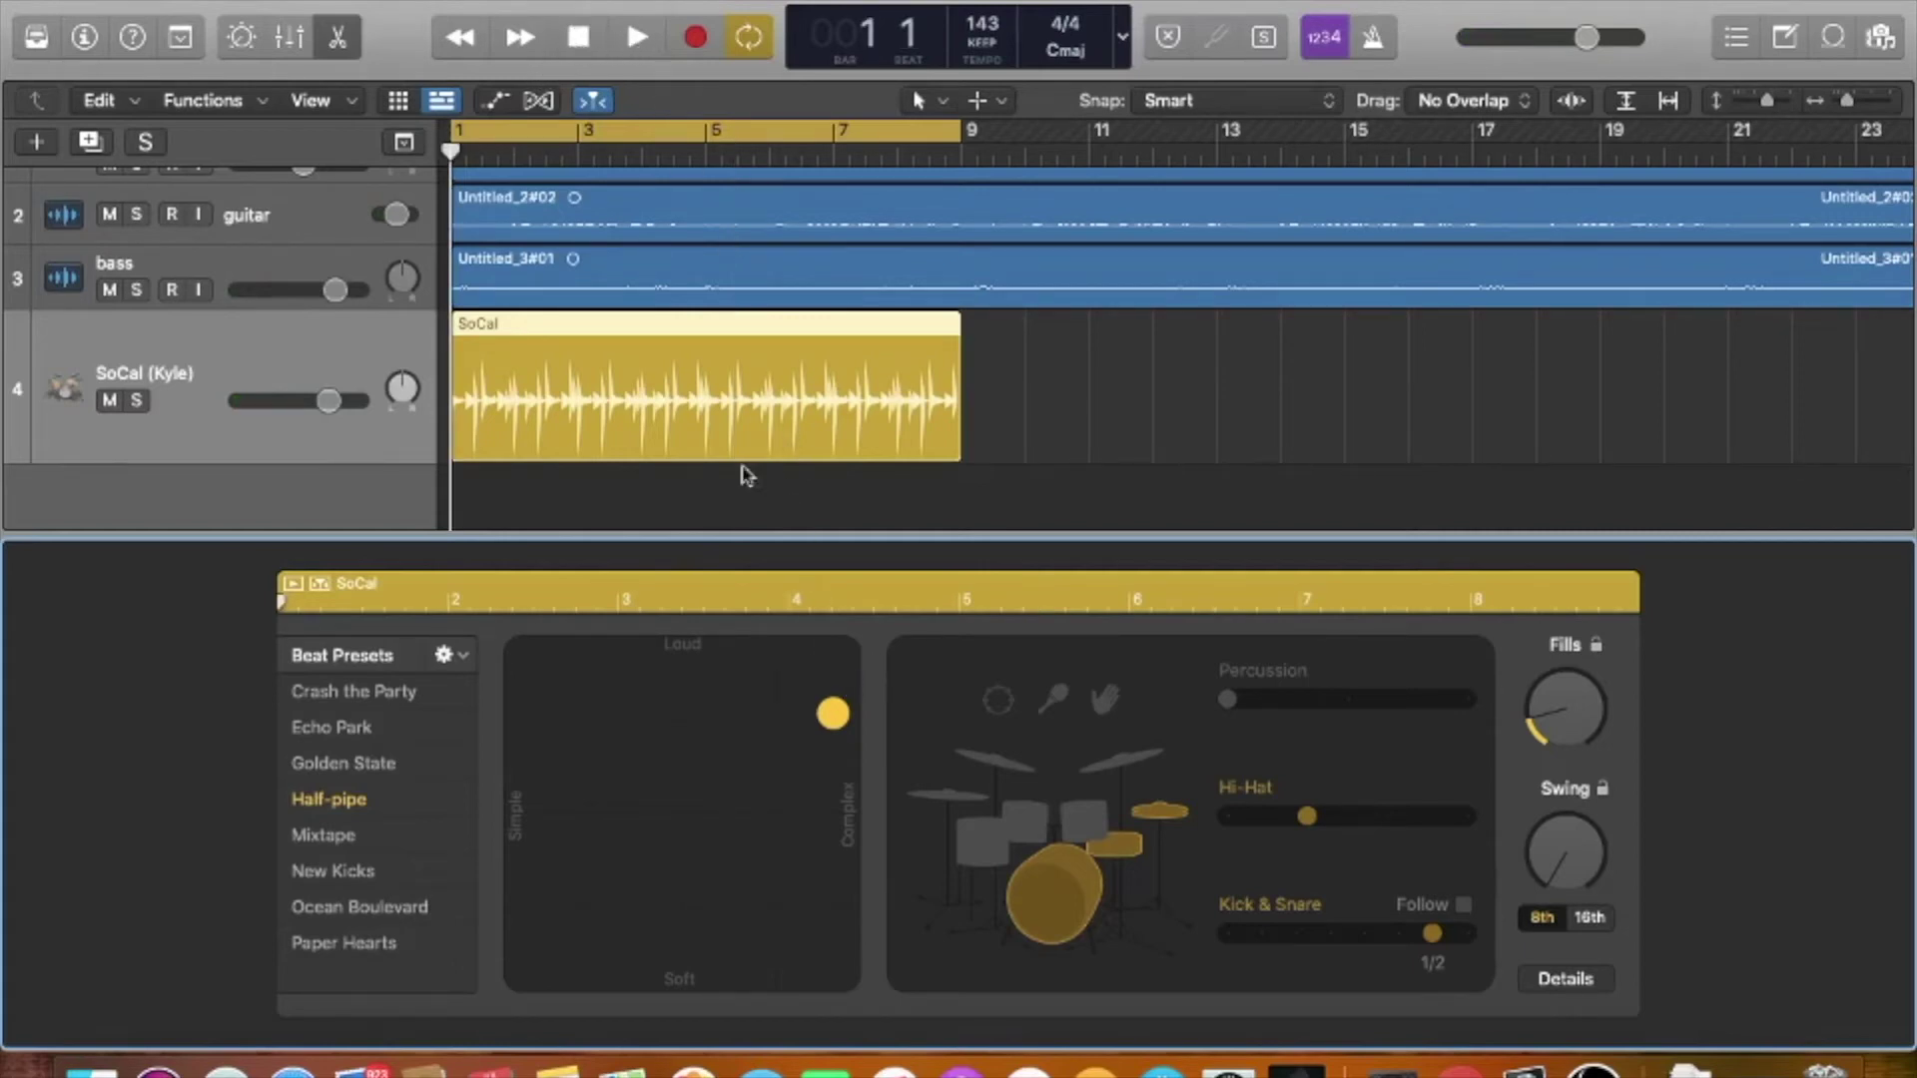
mouse_move(385, 460)
mouse_down()
mouse_move(386, 387)
mouse_move(384, 439)
mouse_up()
- Nudge the XY puck slightly toward Simple and raise the Fills knob a little
key(space)
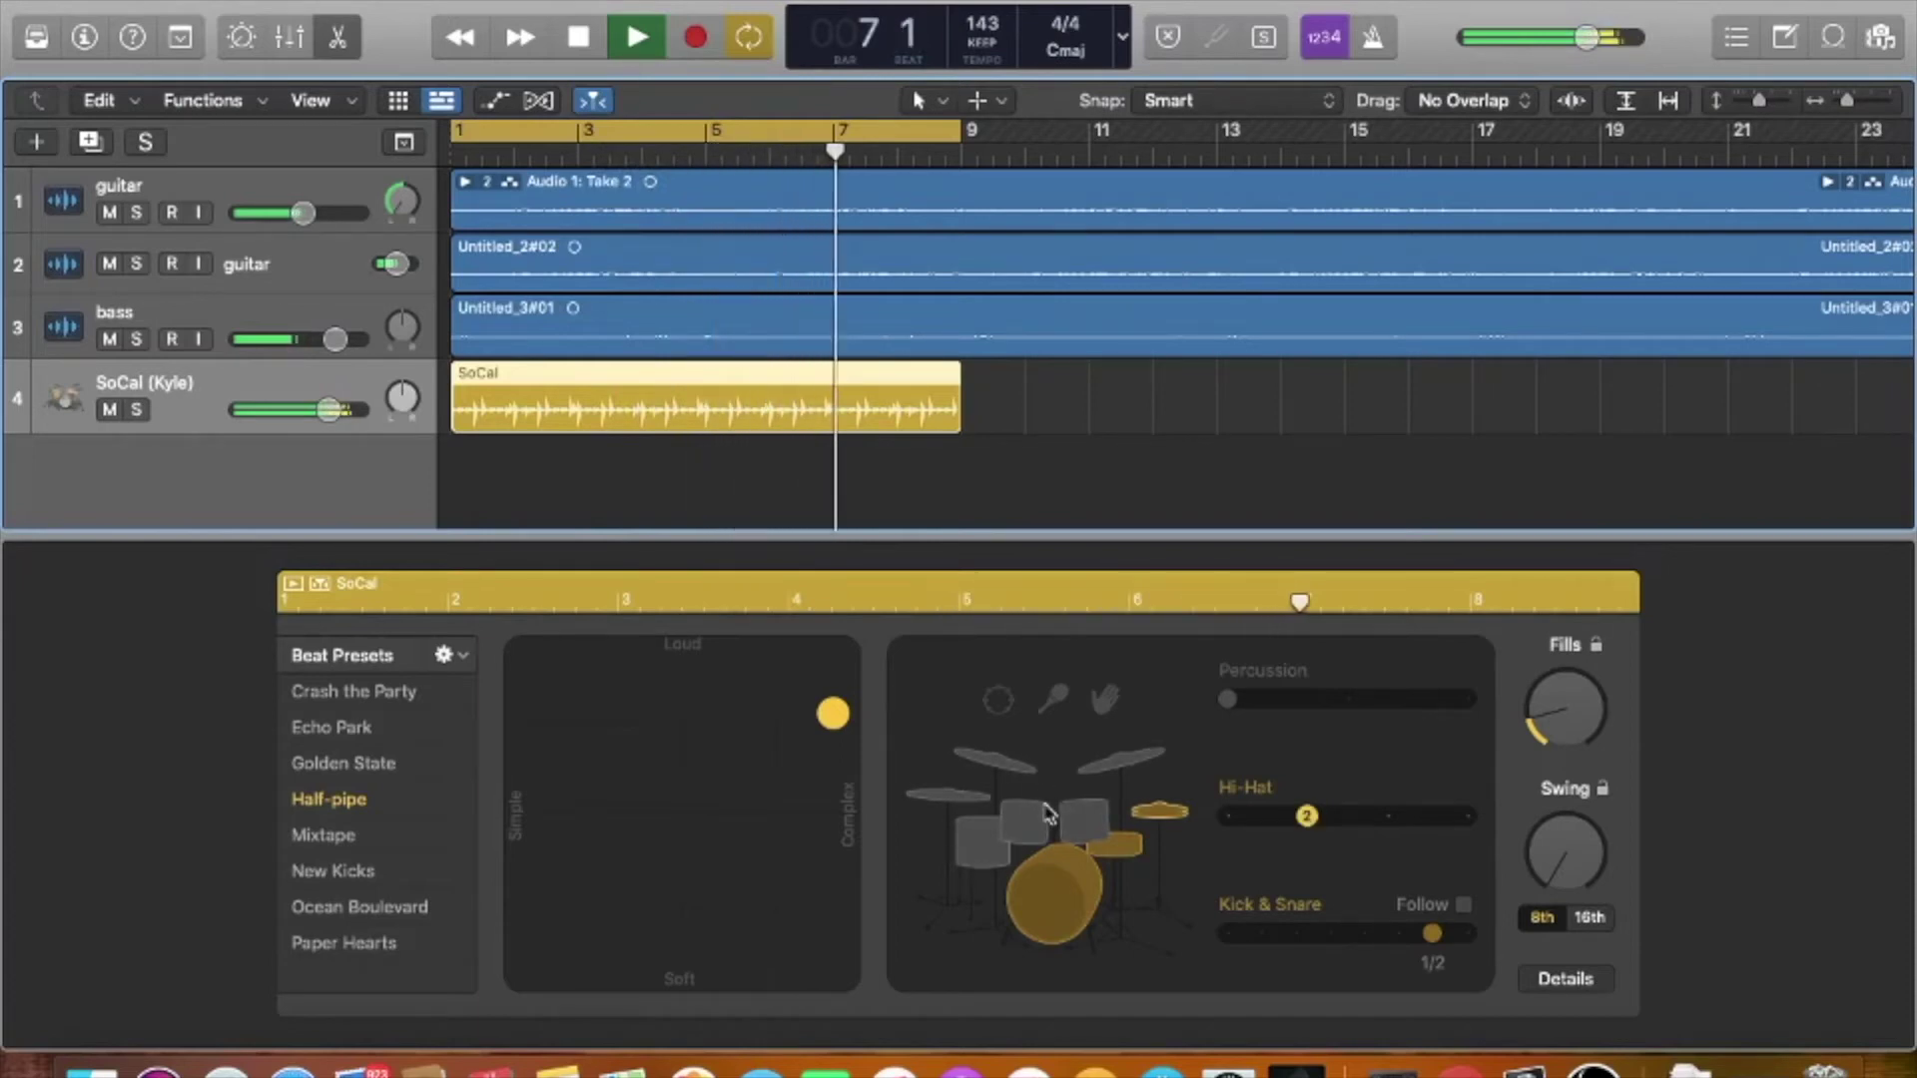
click(814, 715)
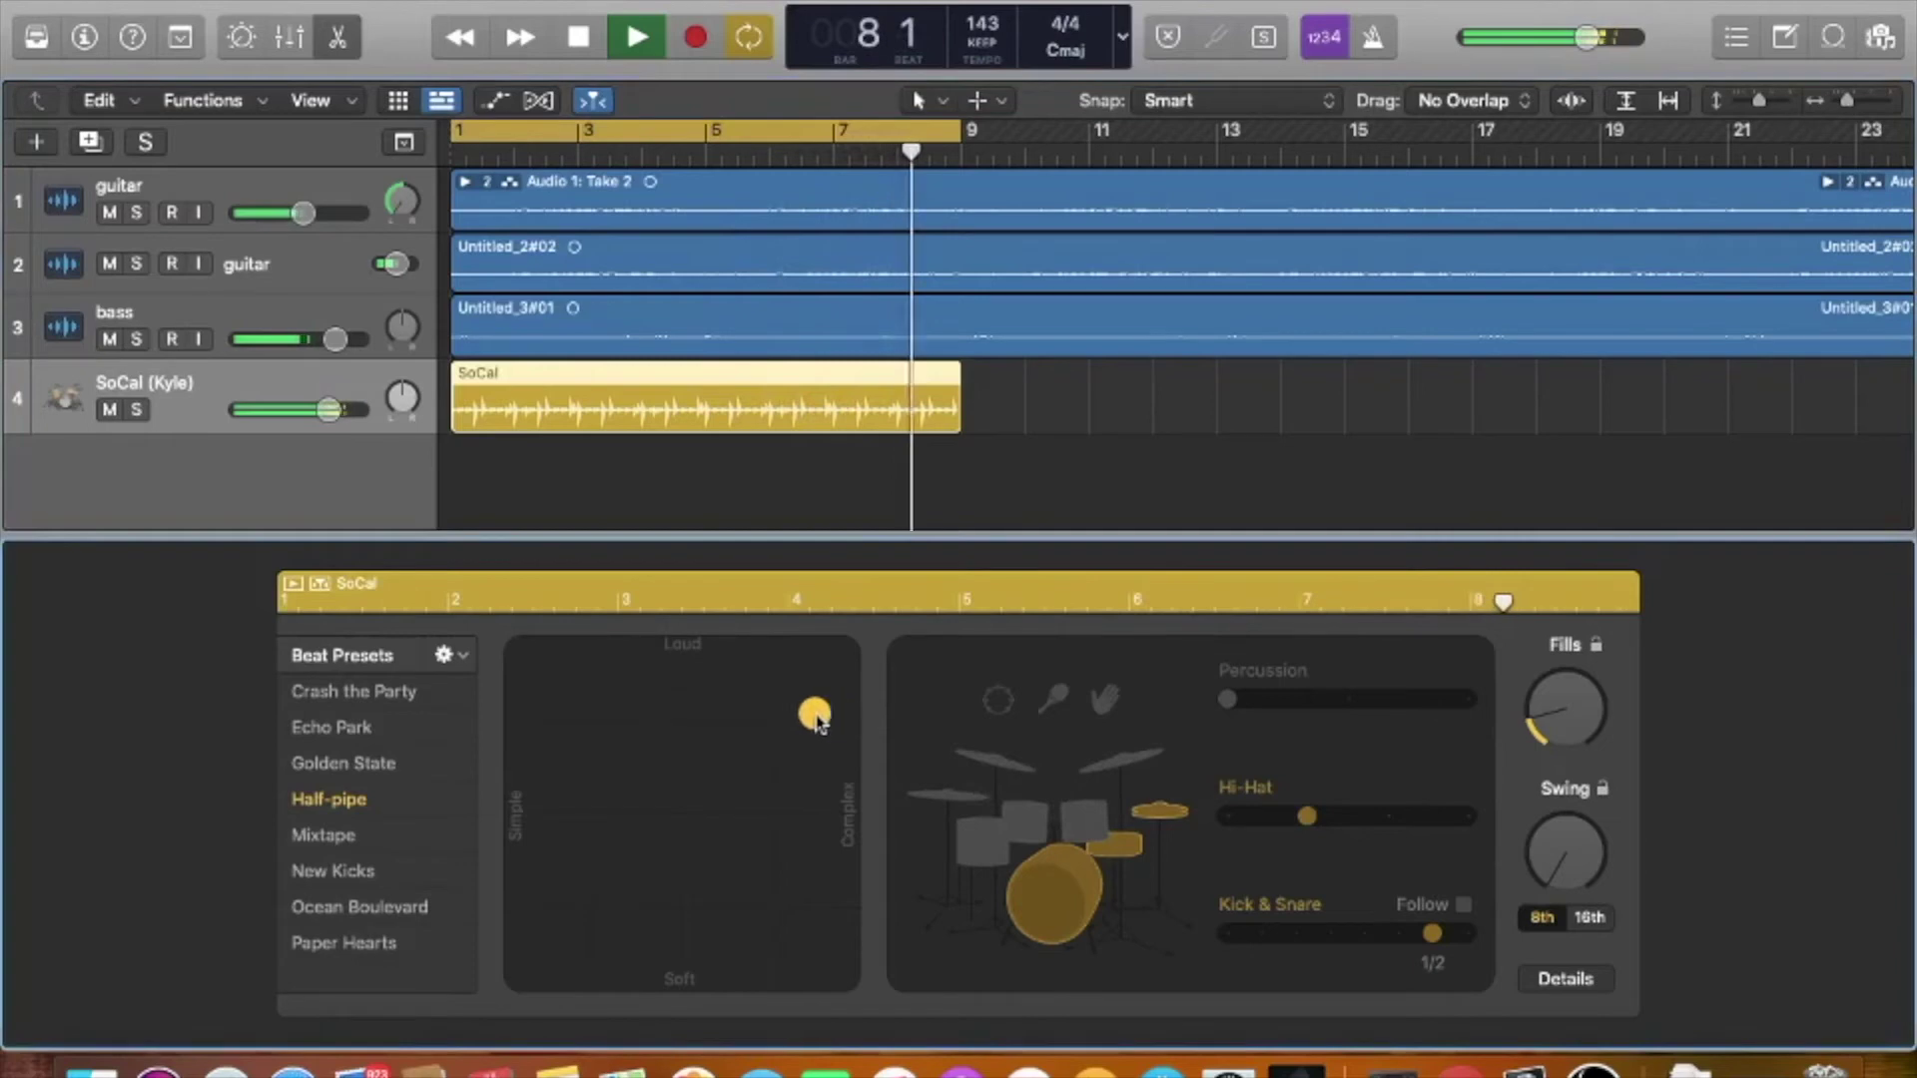
drag(817, 720, 795, 720)
key(space)
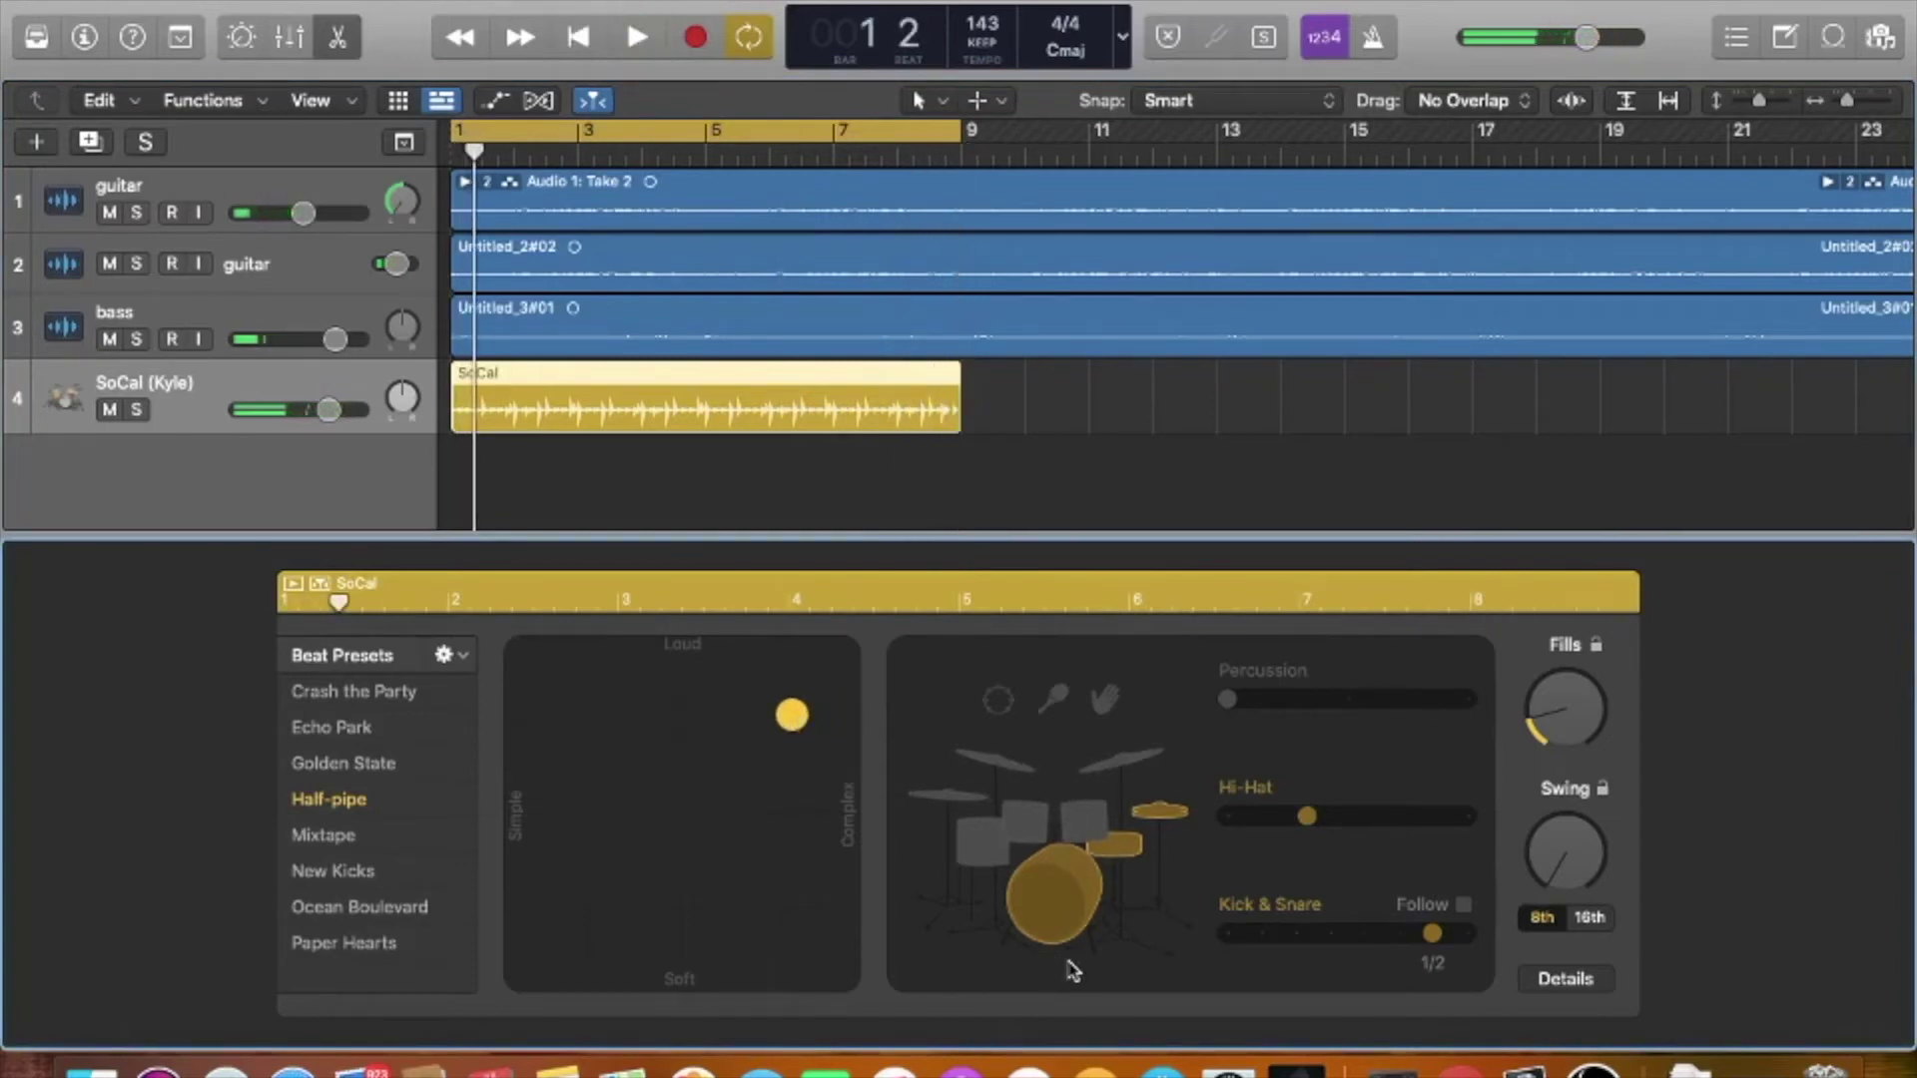
click(1586, 984)
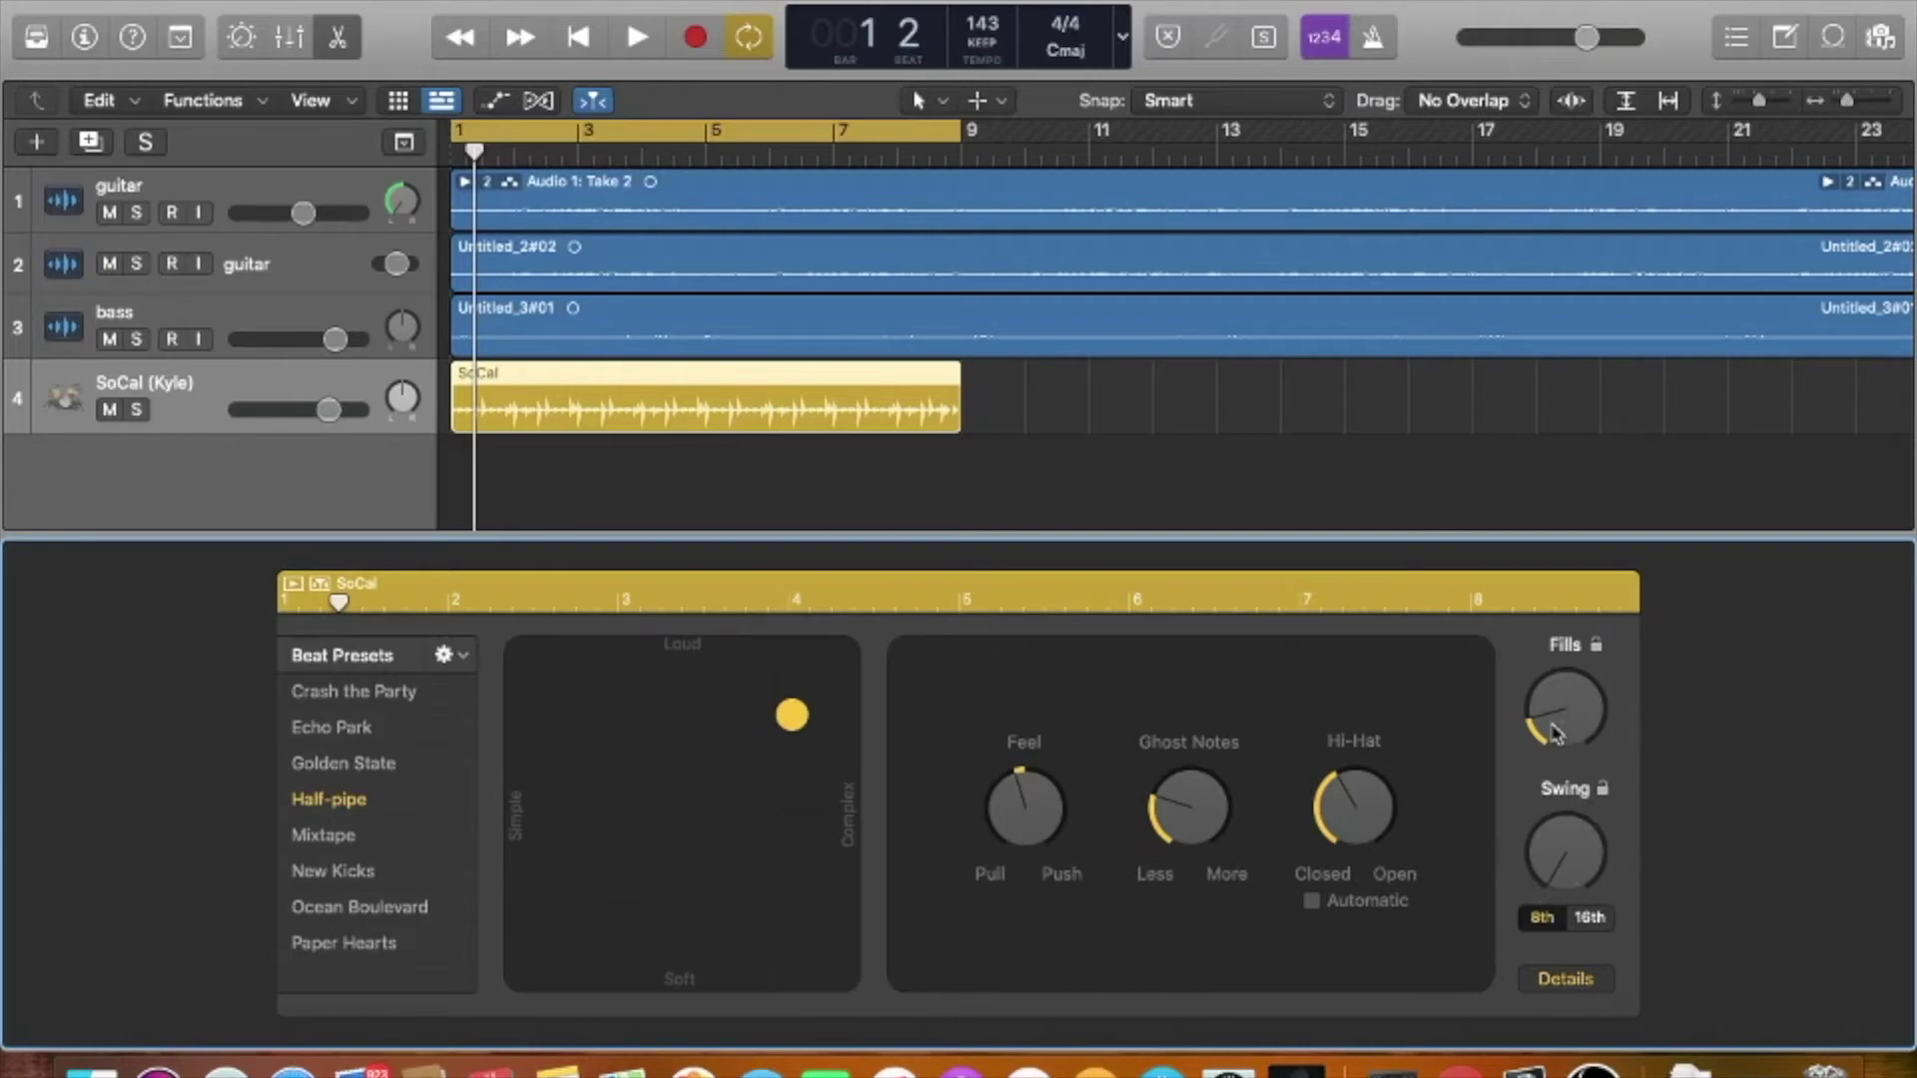
drag(1551, 727, 1552, 712)
click(1564, 979)
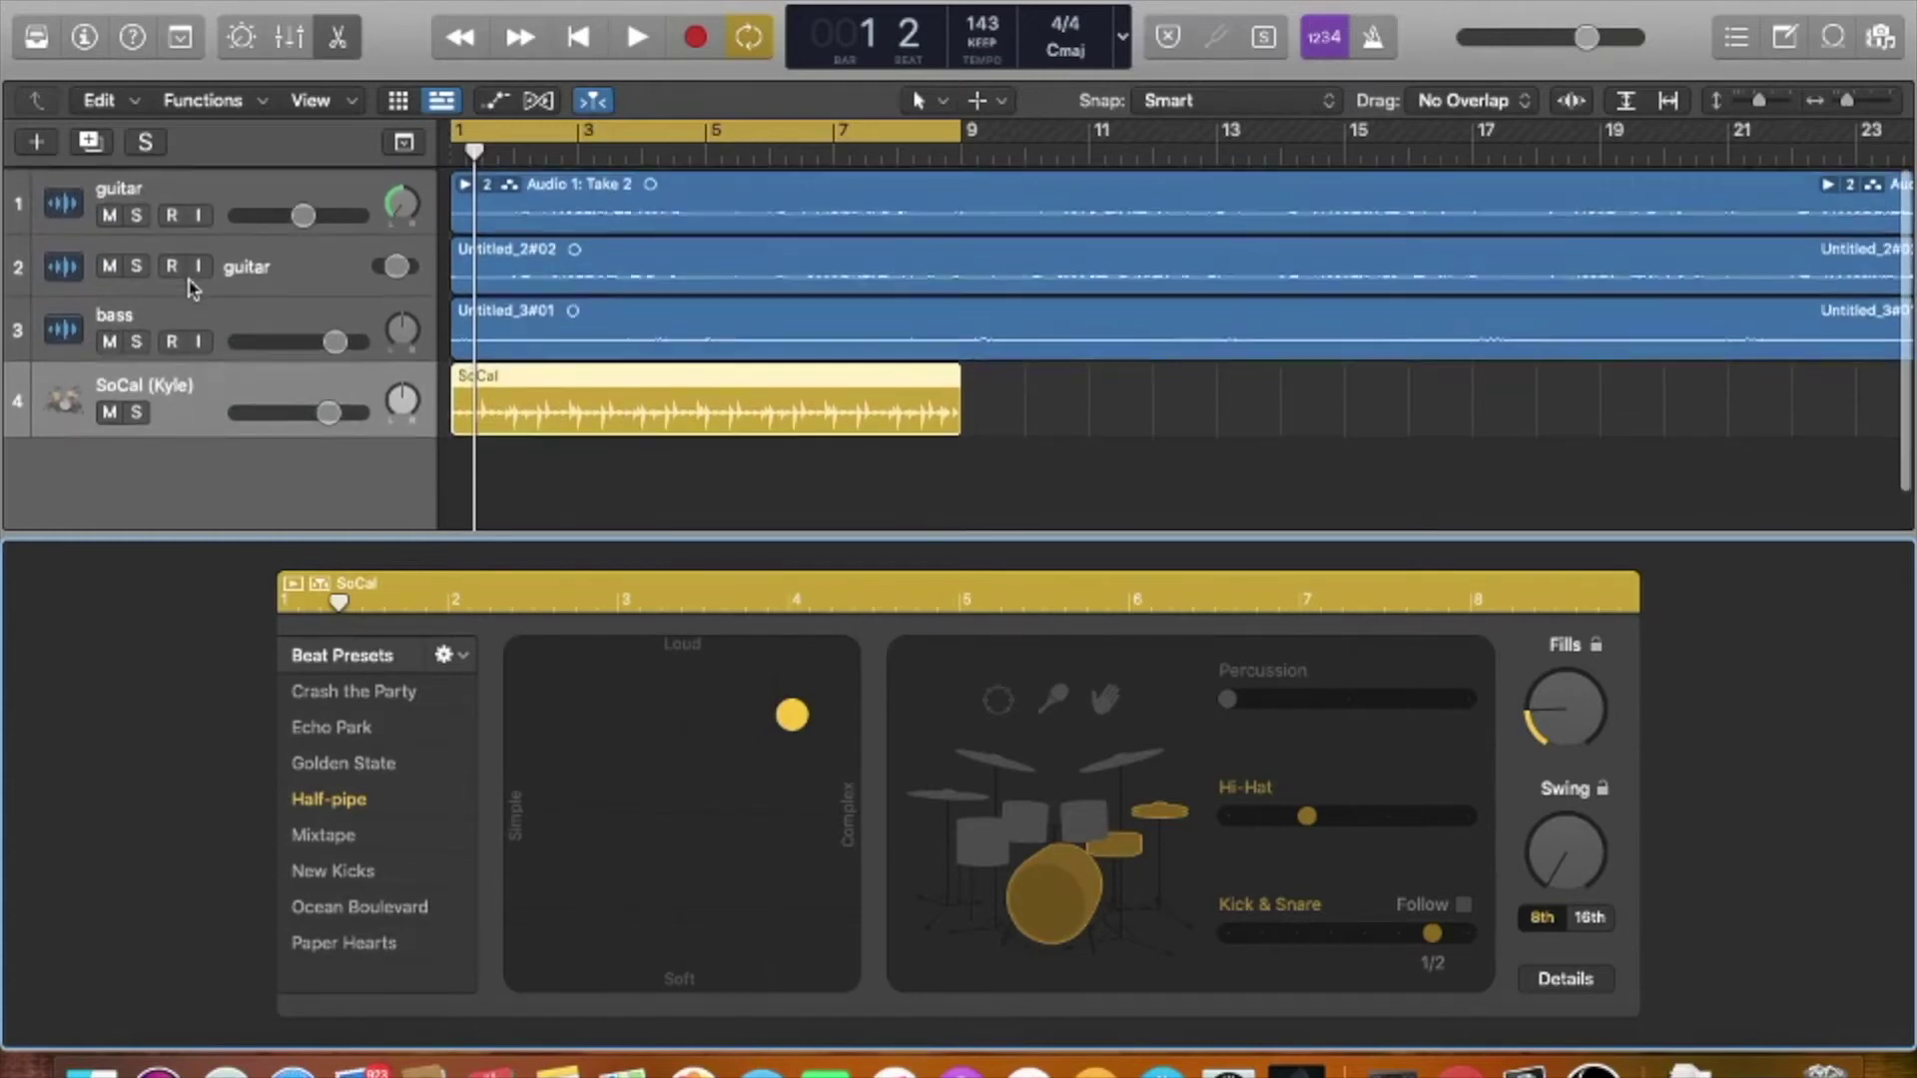
- Solo the bass track and play it from bar 1 to hear it alone
click(136, 338)
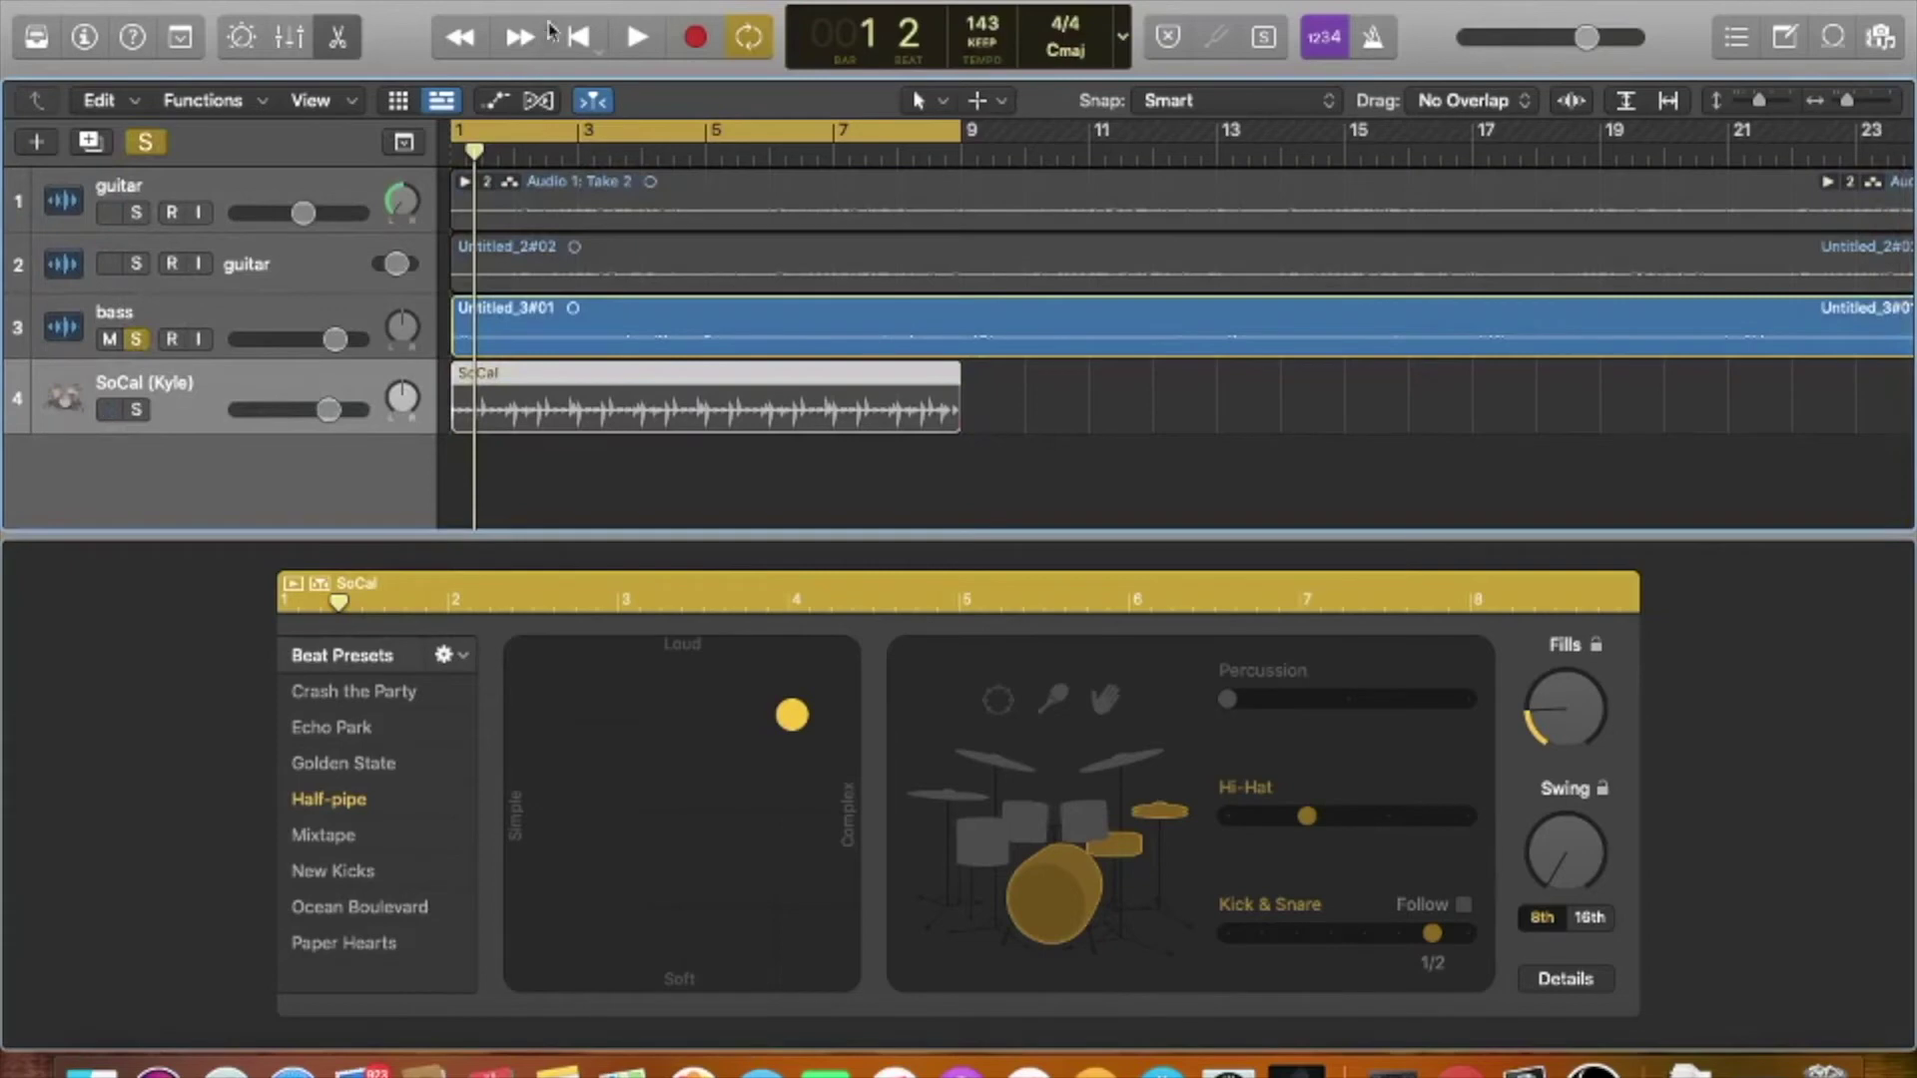
click(547, 34)
click(578, 36)
click(635, 37)
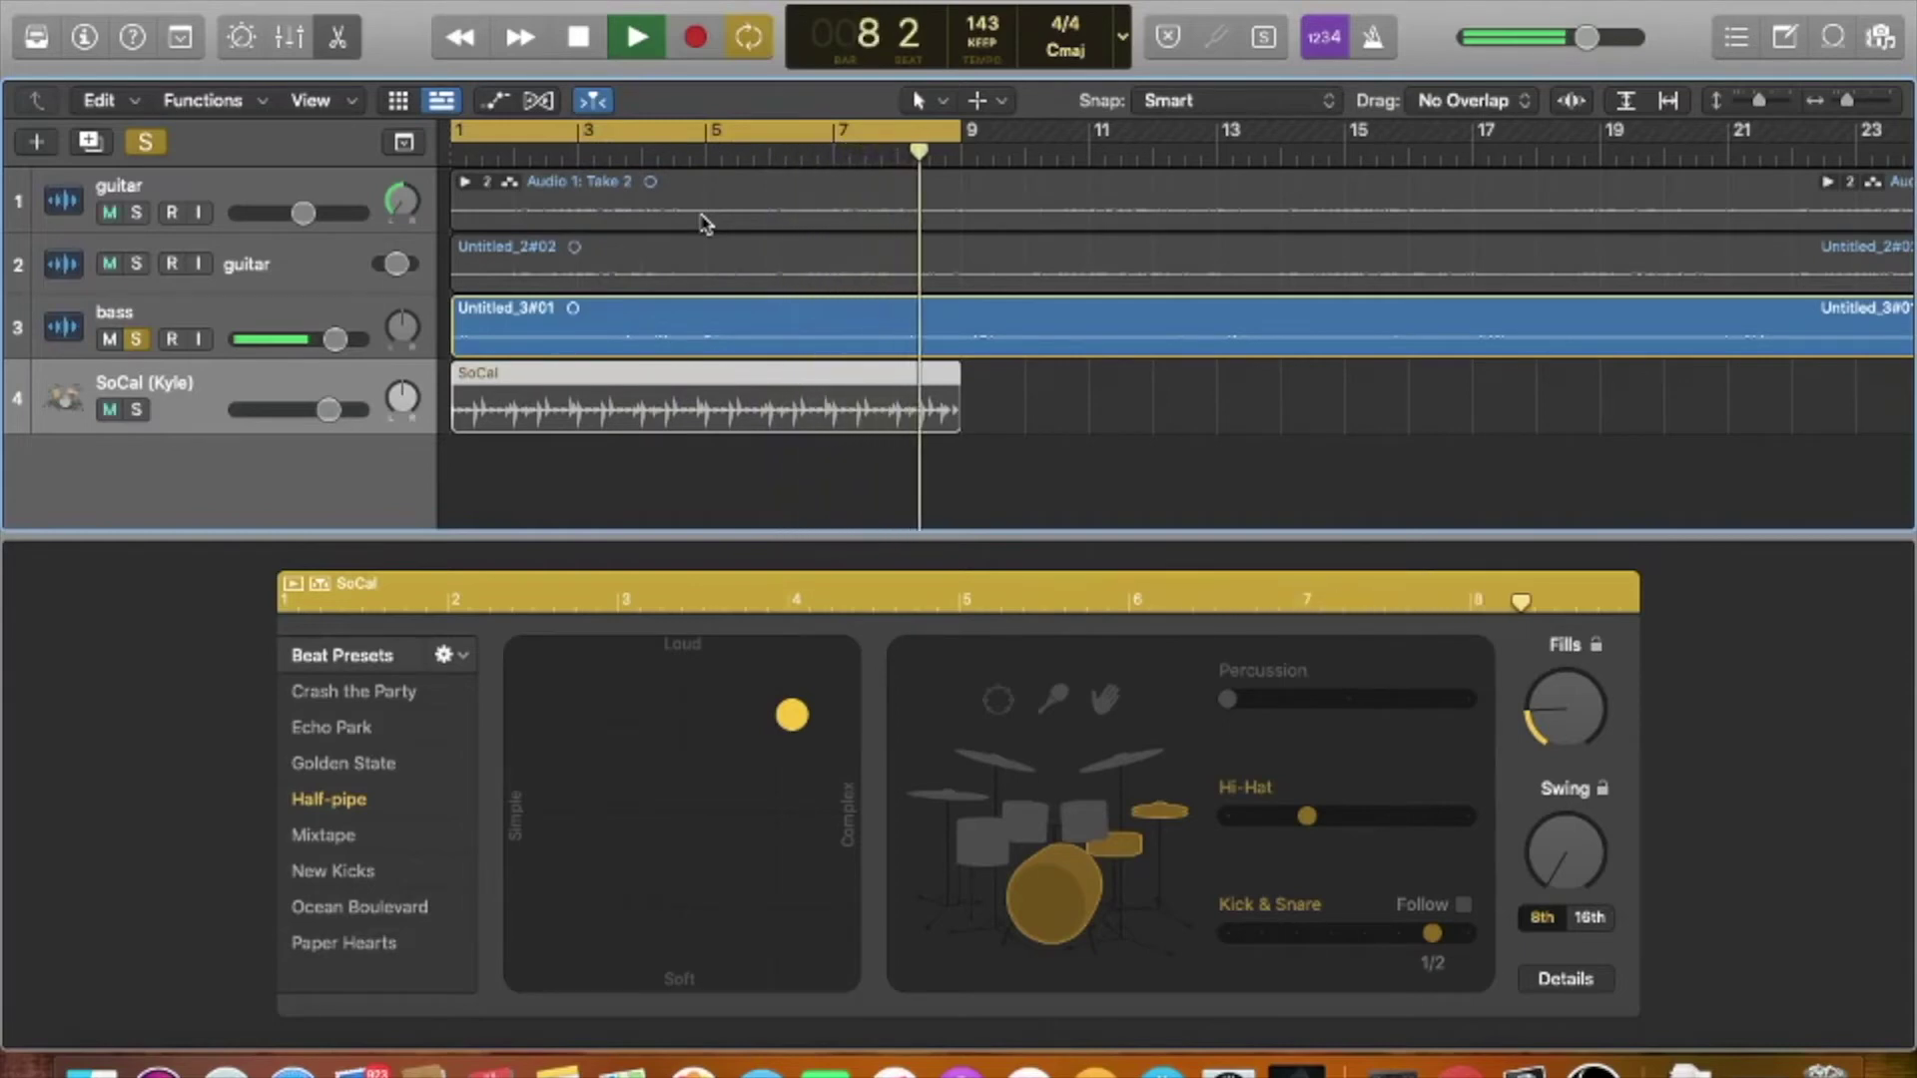
key(space)
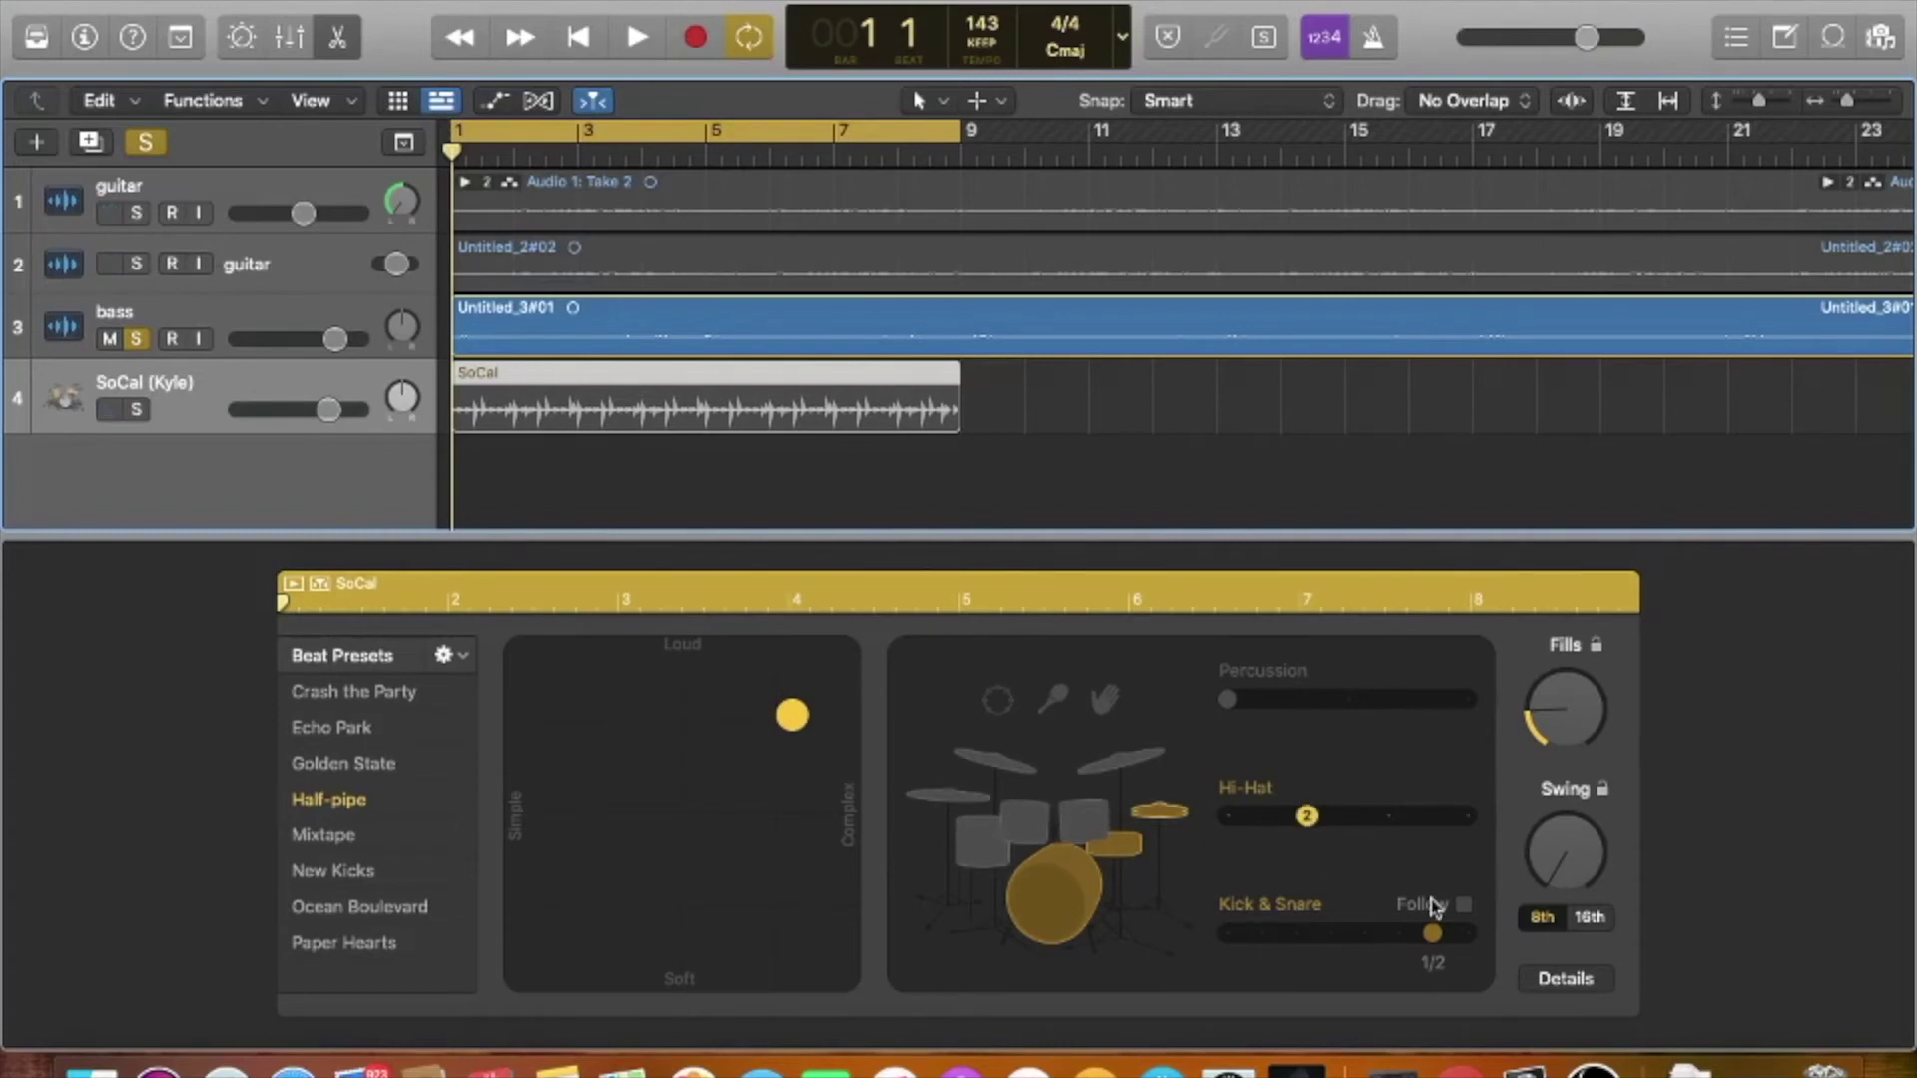
- Make Kick & Snare follow the bass and audition it with bass and drummer soloed
click(1461, 907)
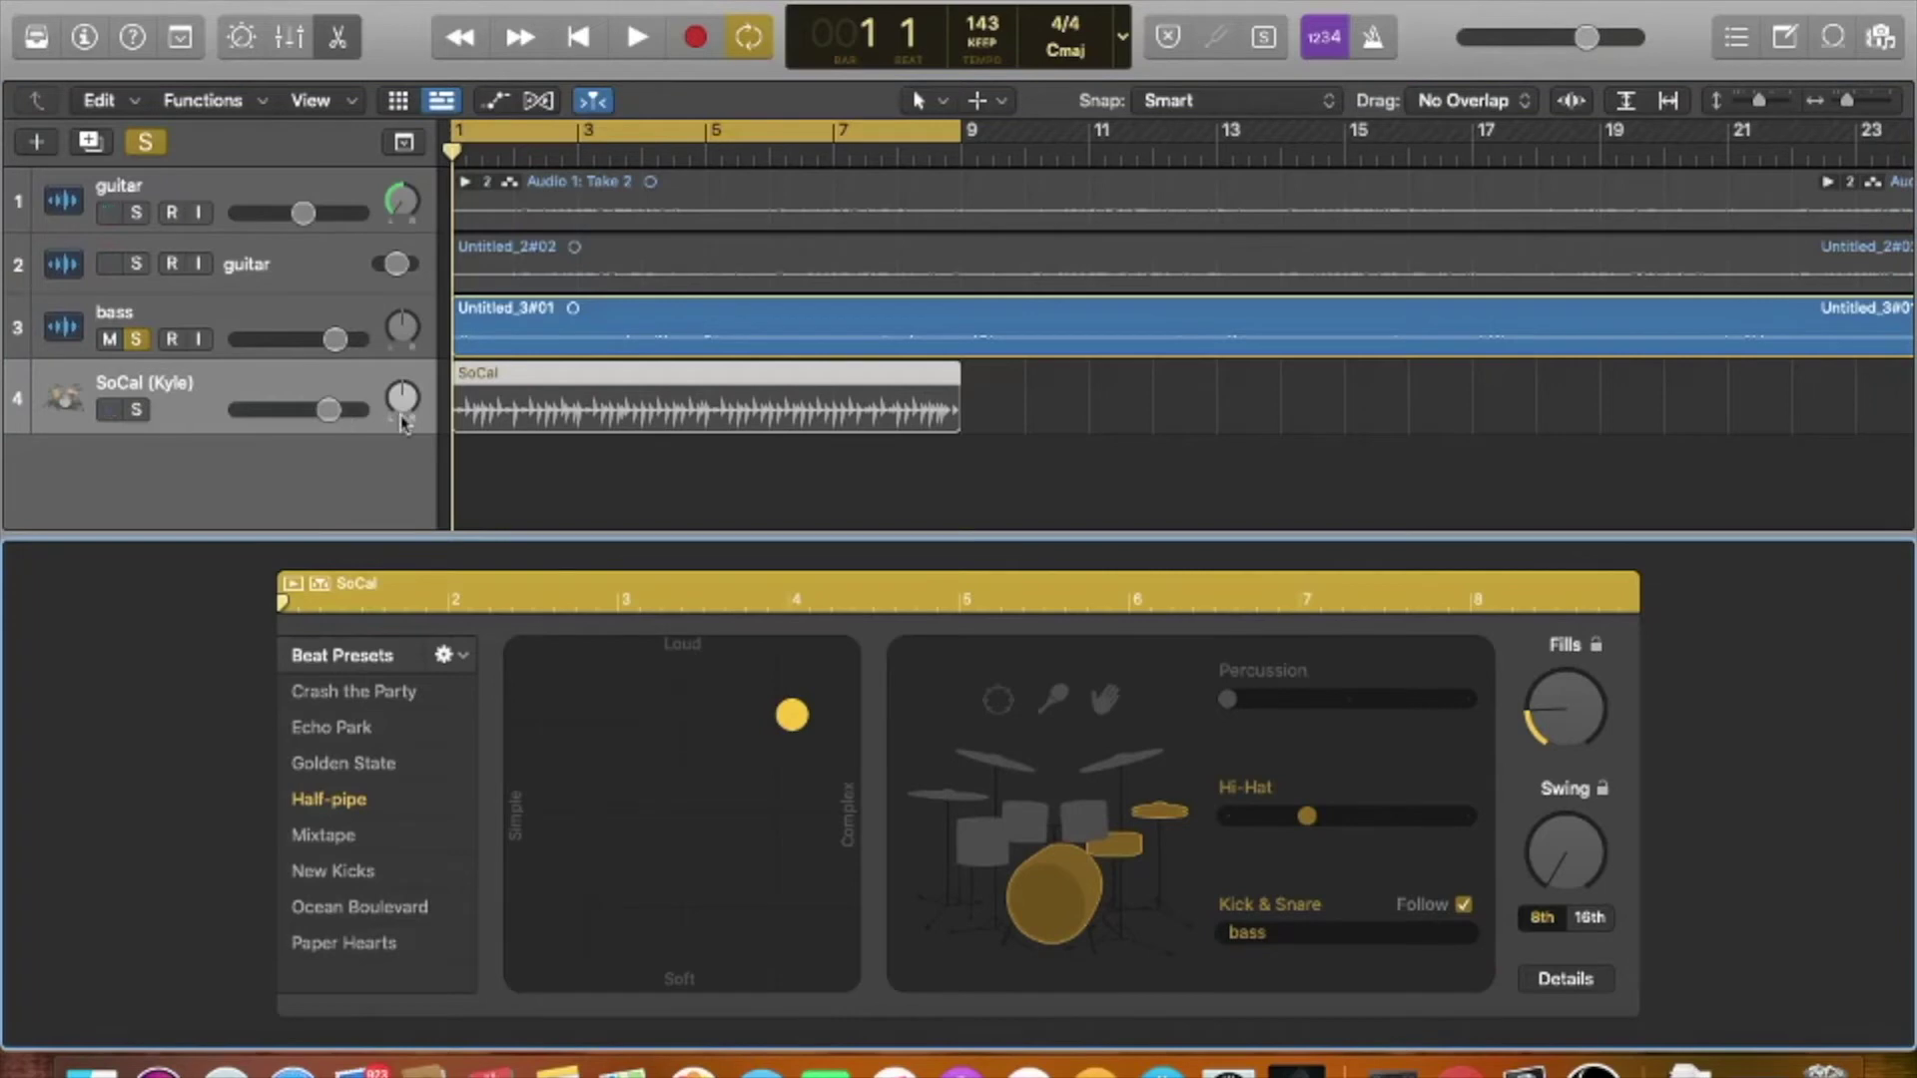
click(144, 141)
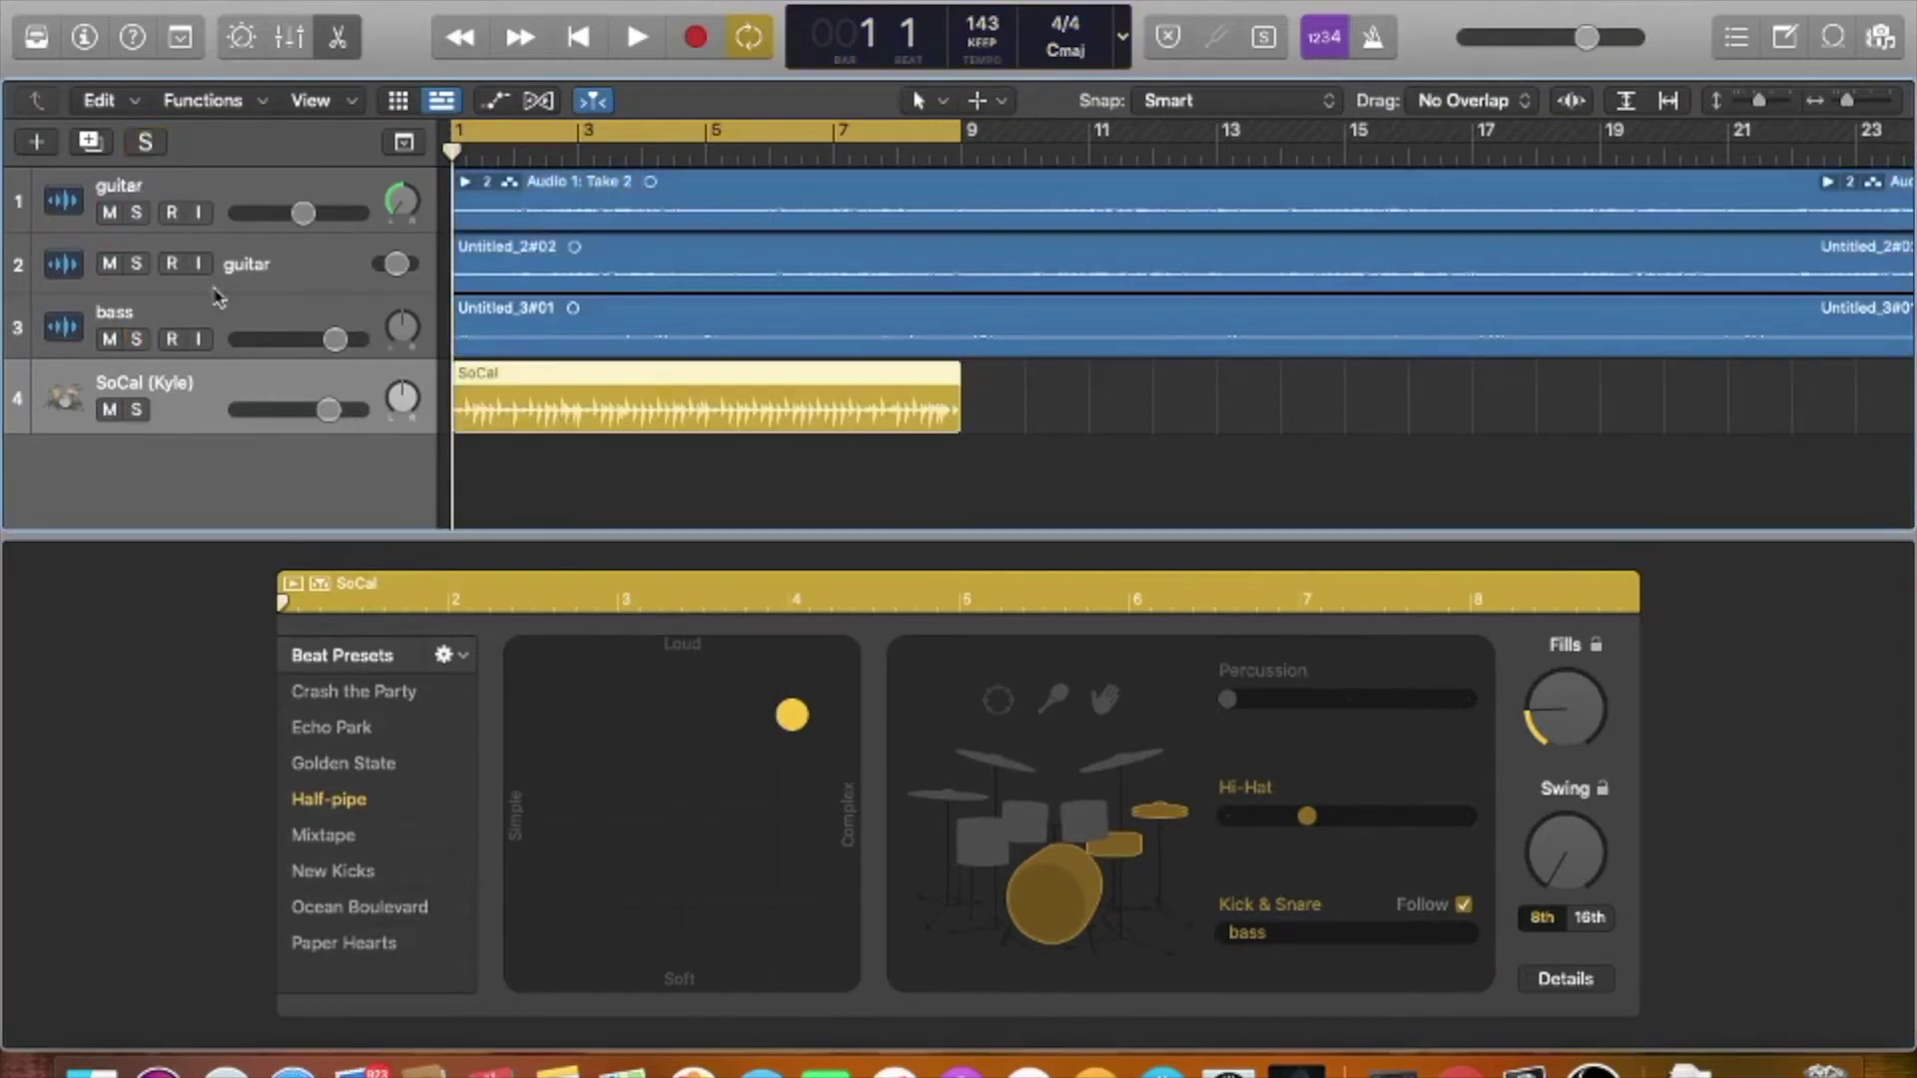
key(space)
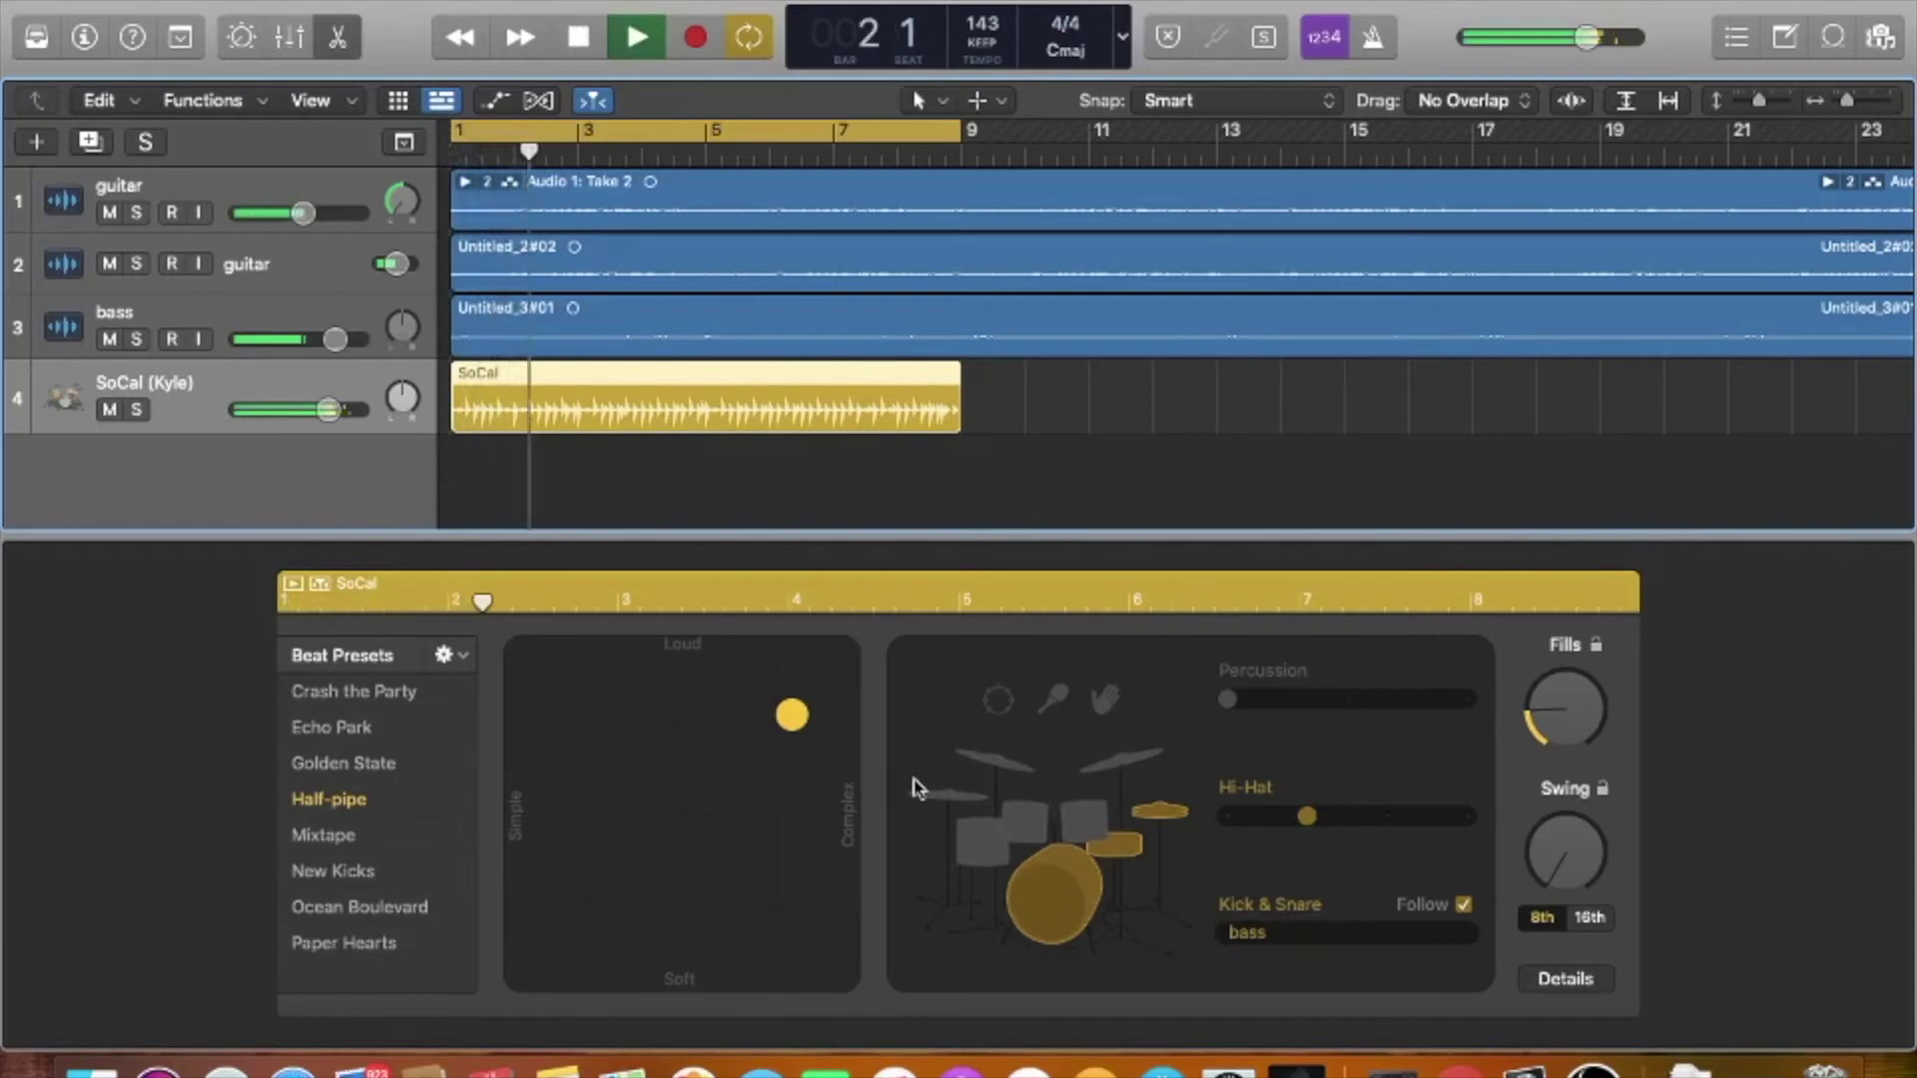
click(137, 340)
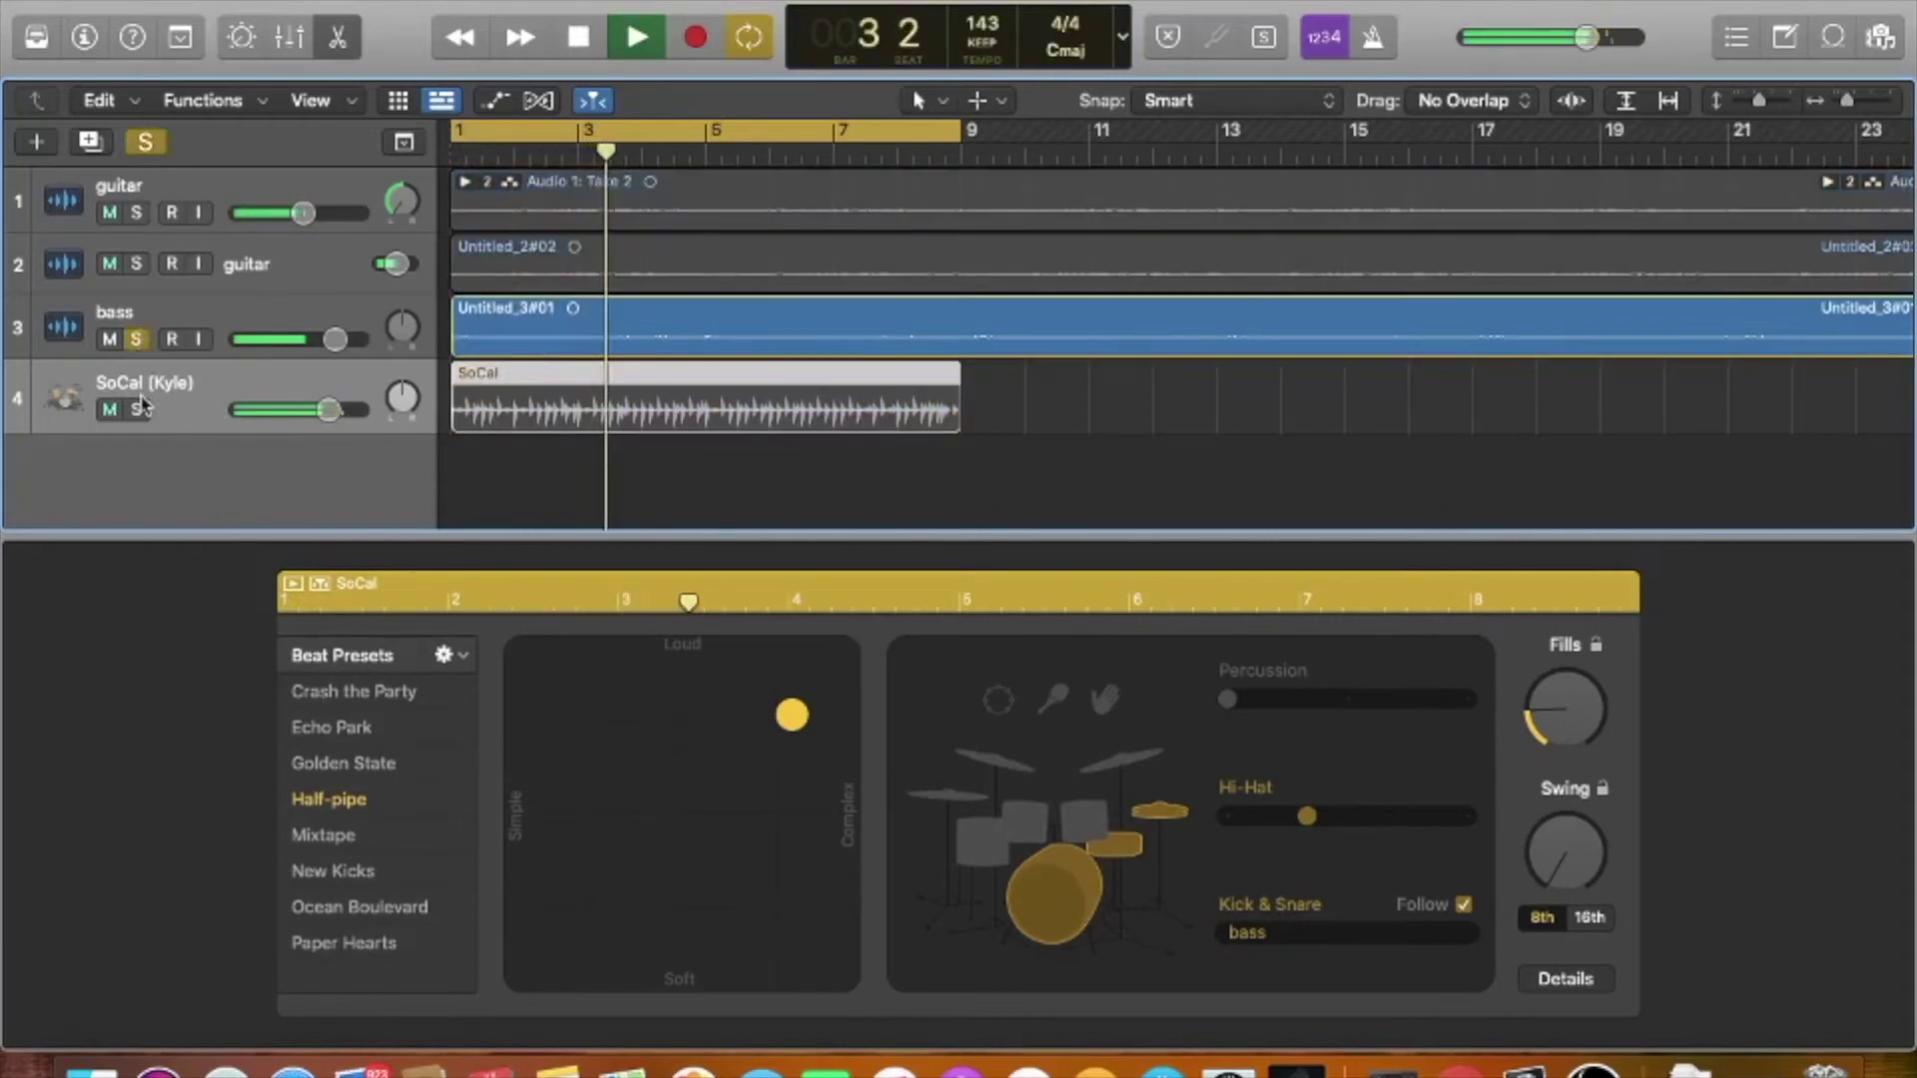
click(136, 409)
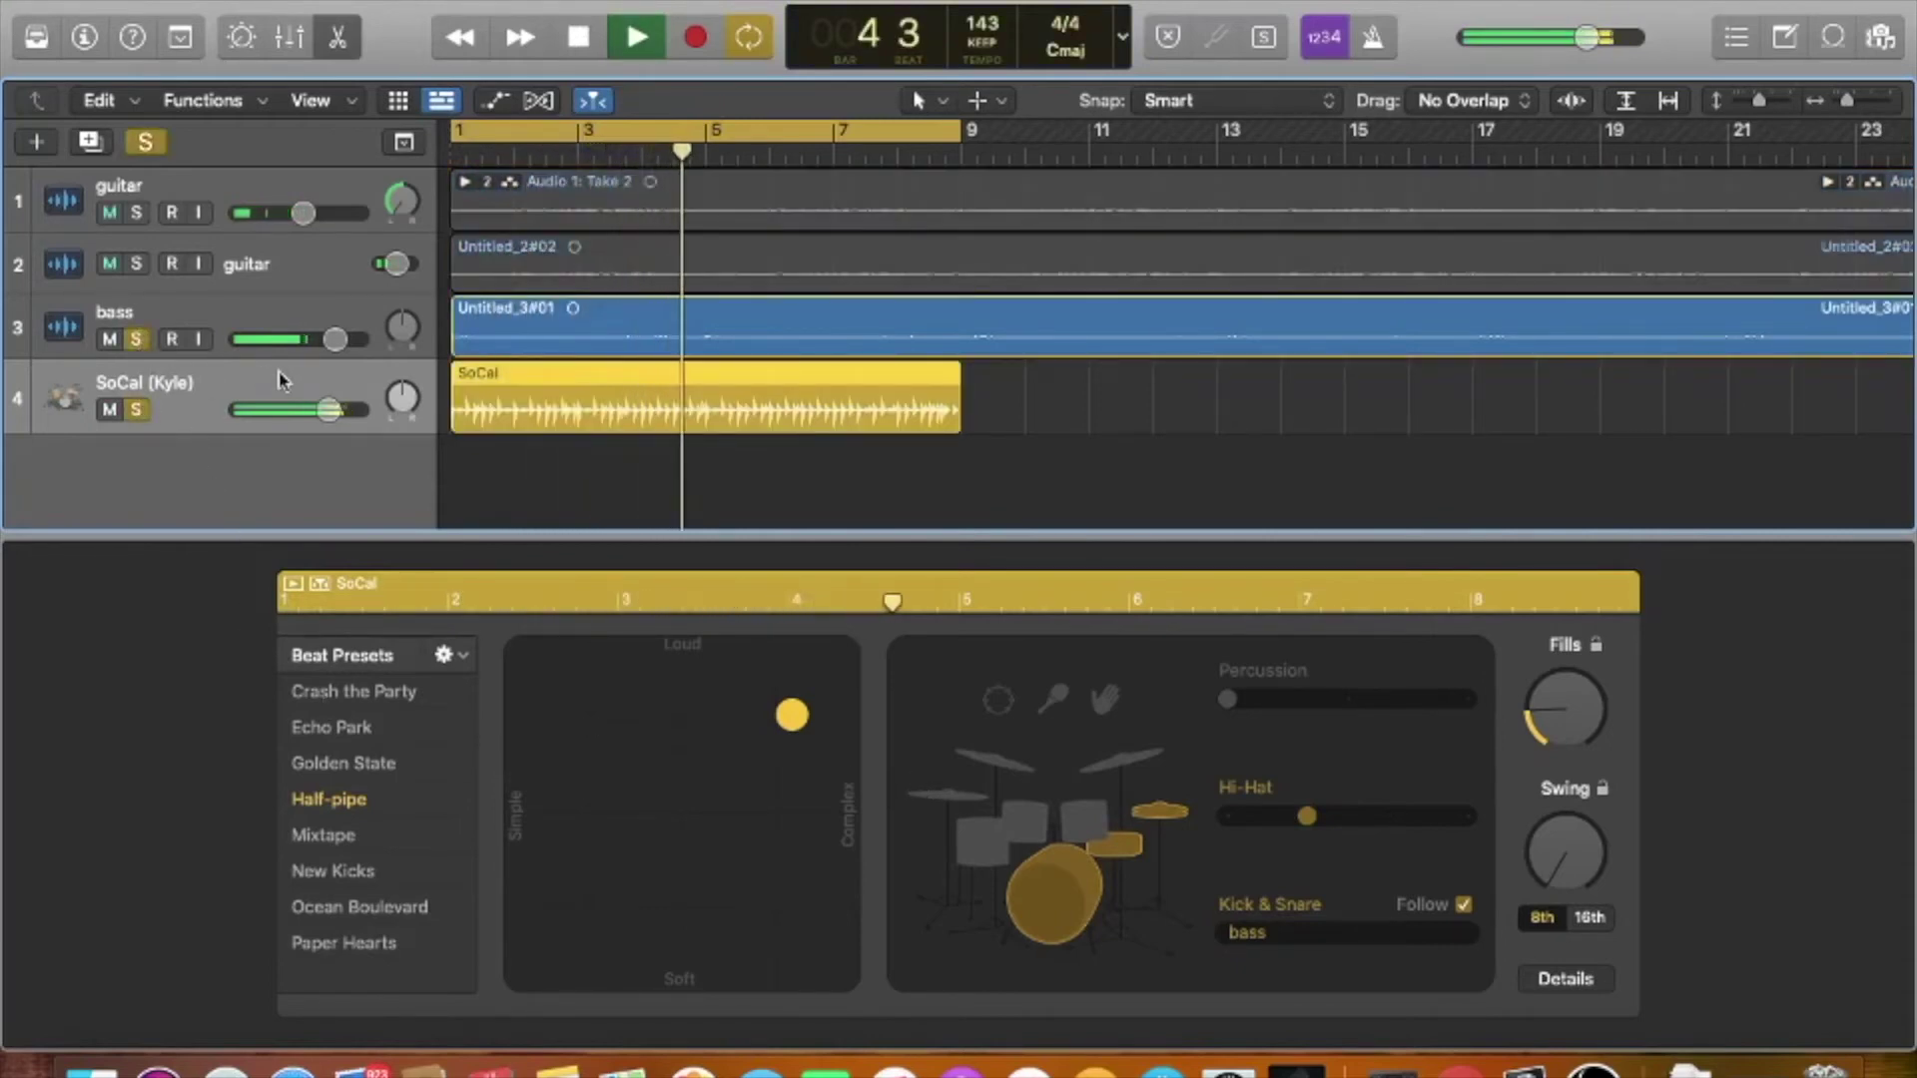
click(145, 142)
key(space)
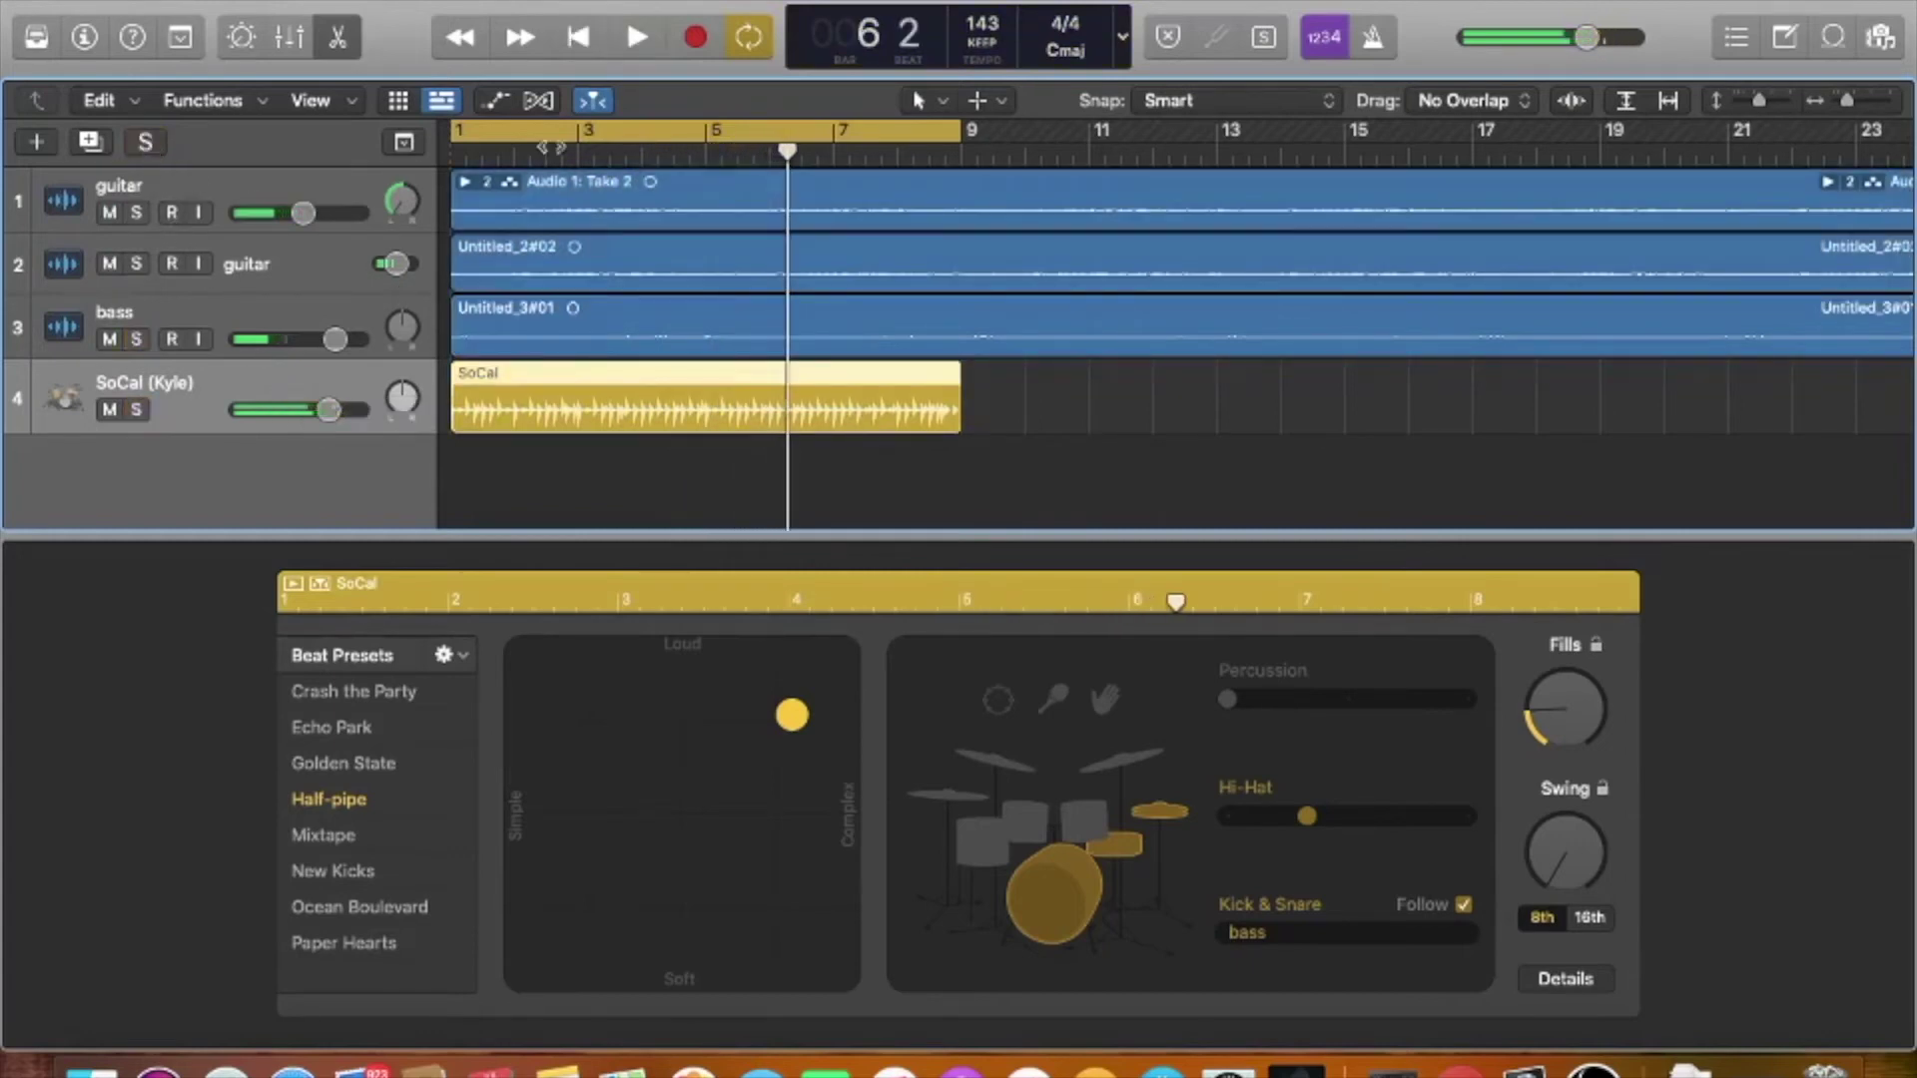
- Turn off Kick & Snare Follow to restore 1/2, and shift the beat toward Simple
click(579, 40)
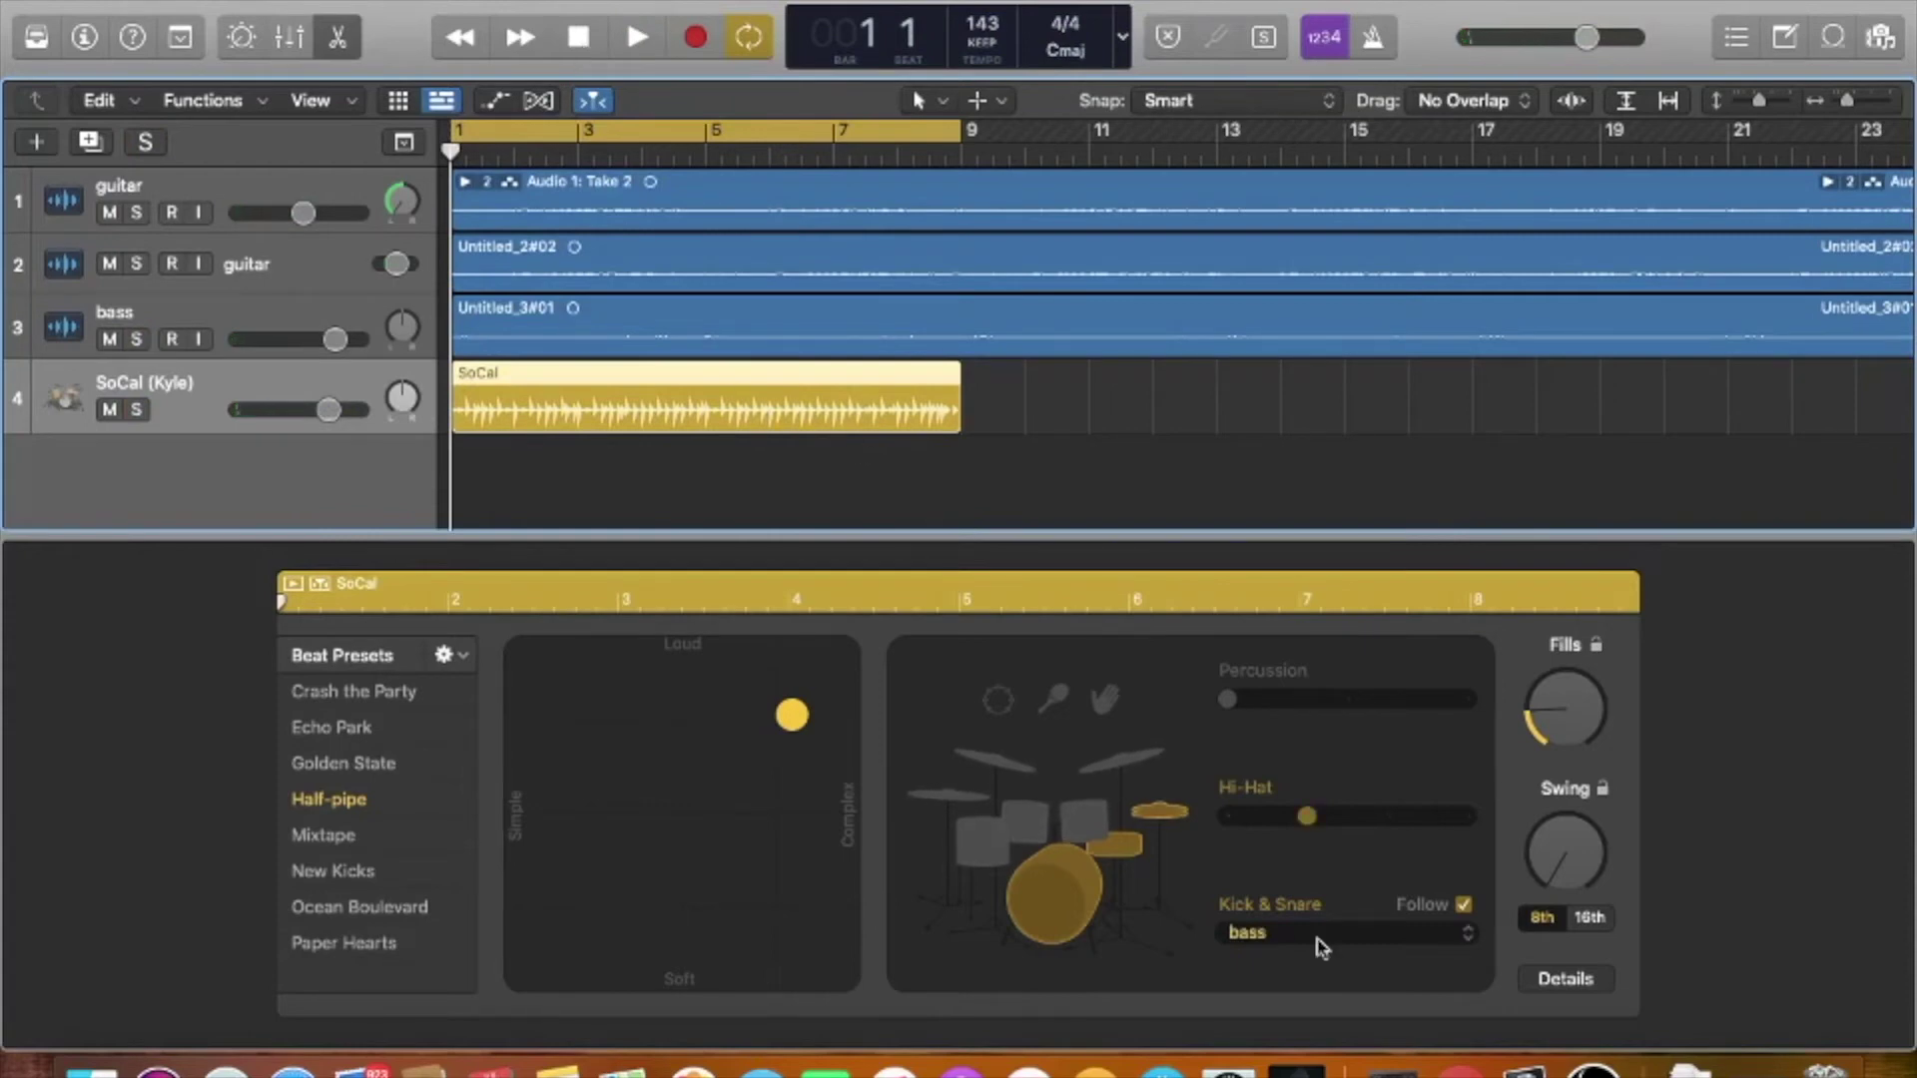
click(1460, 904)
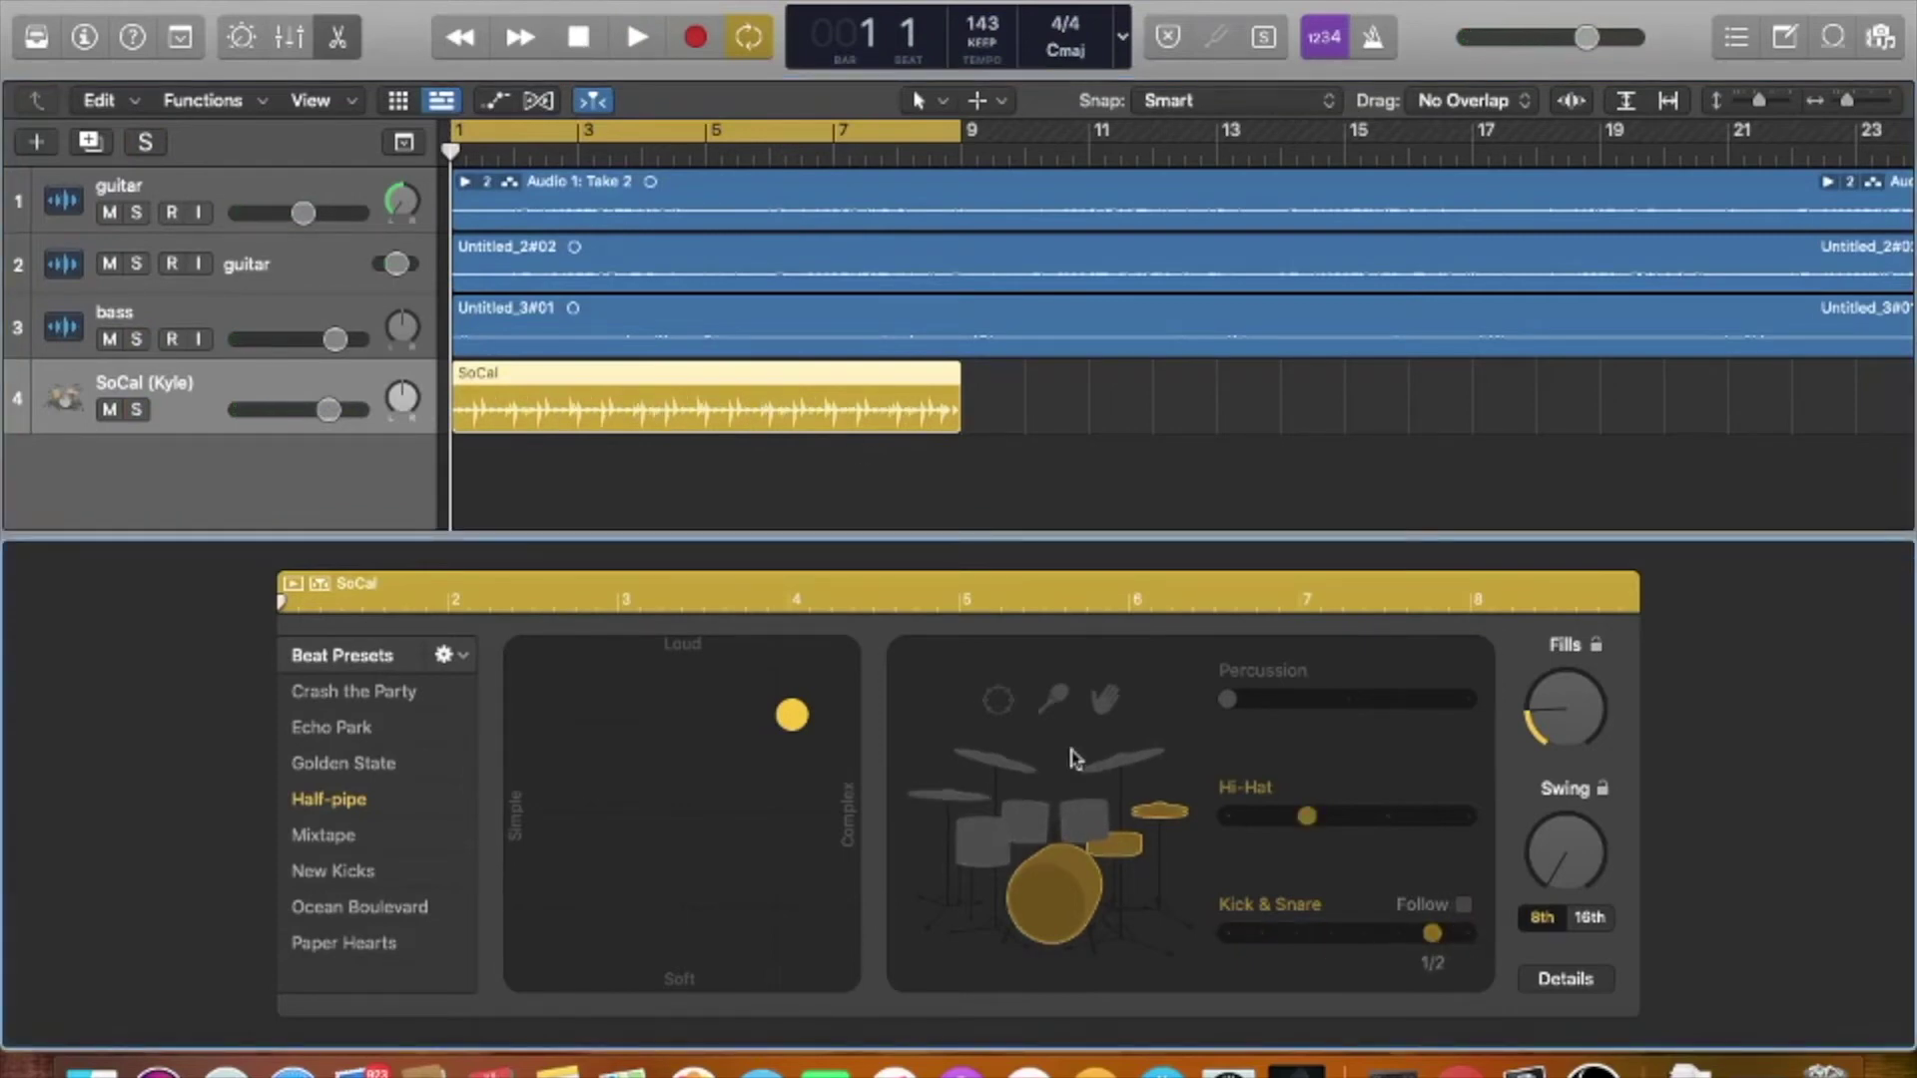
drag(808, 702, 698, 700)
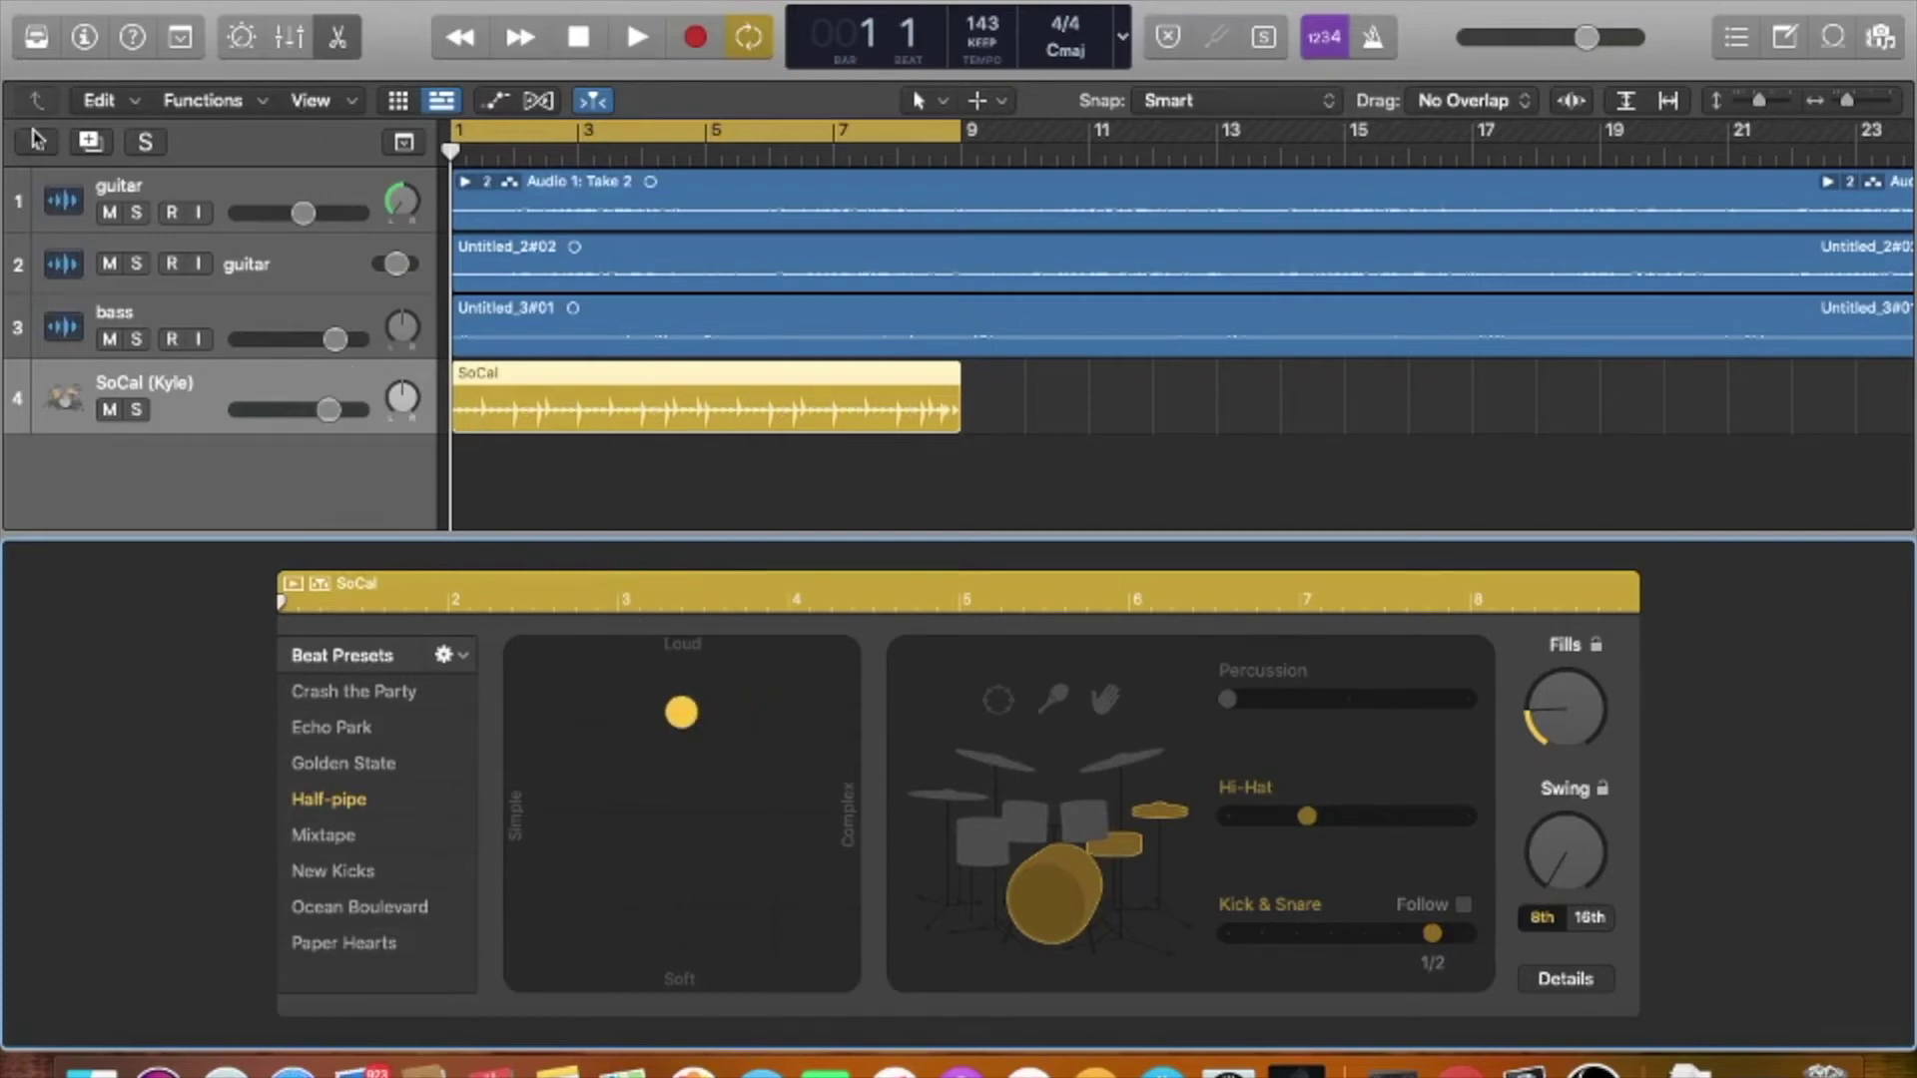
- Add a fifth track as a Software Instrument track
click(37, 139)
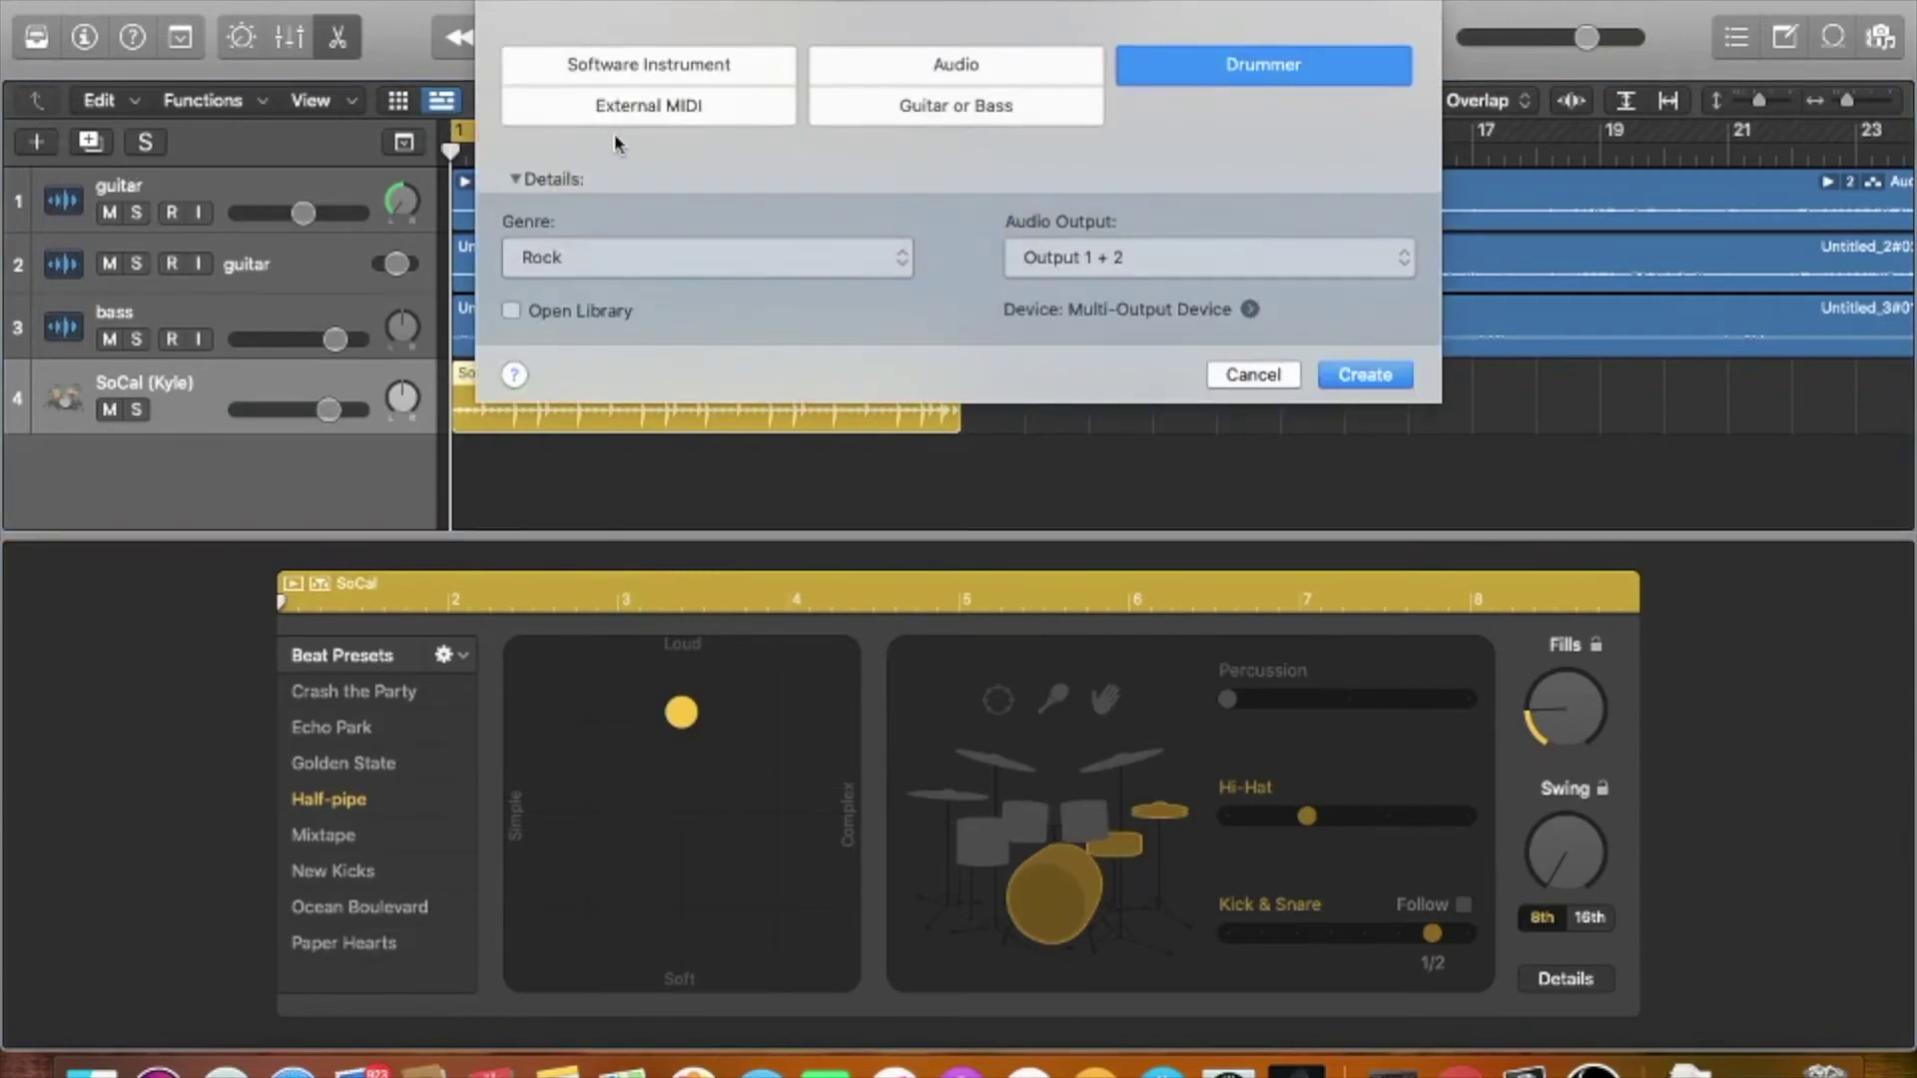
click(649, 66)
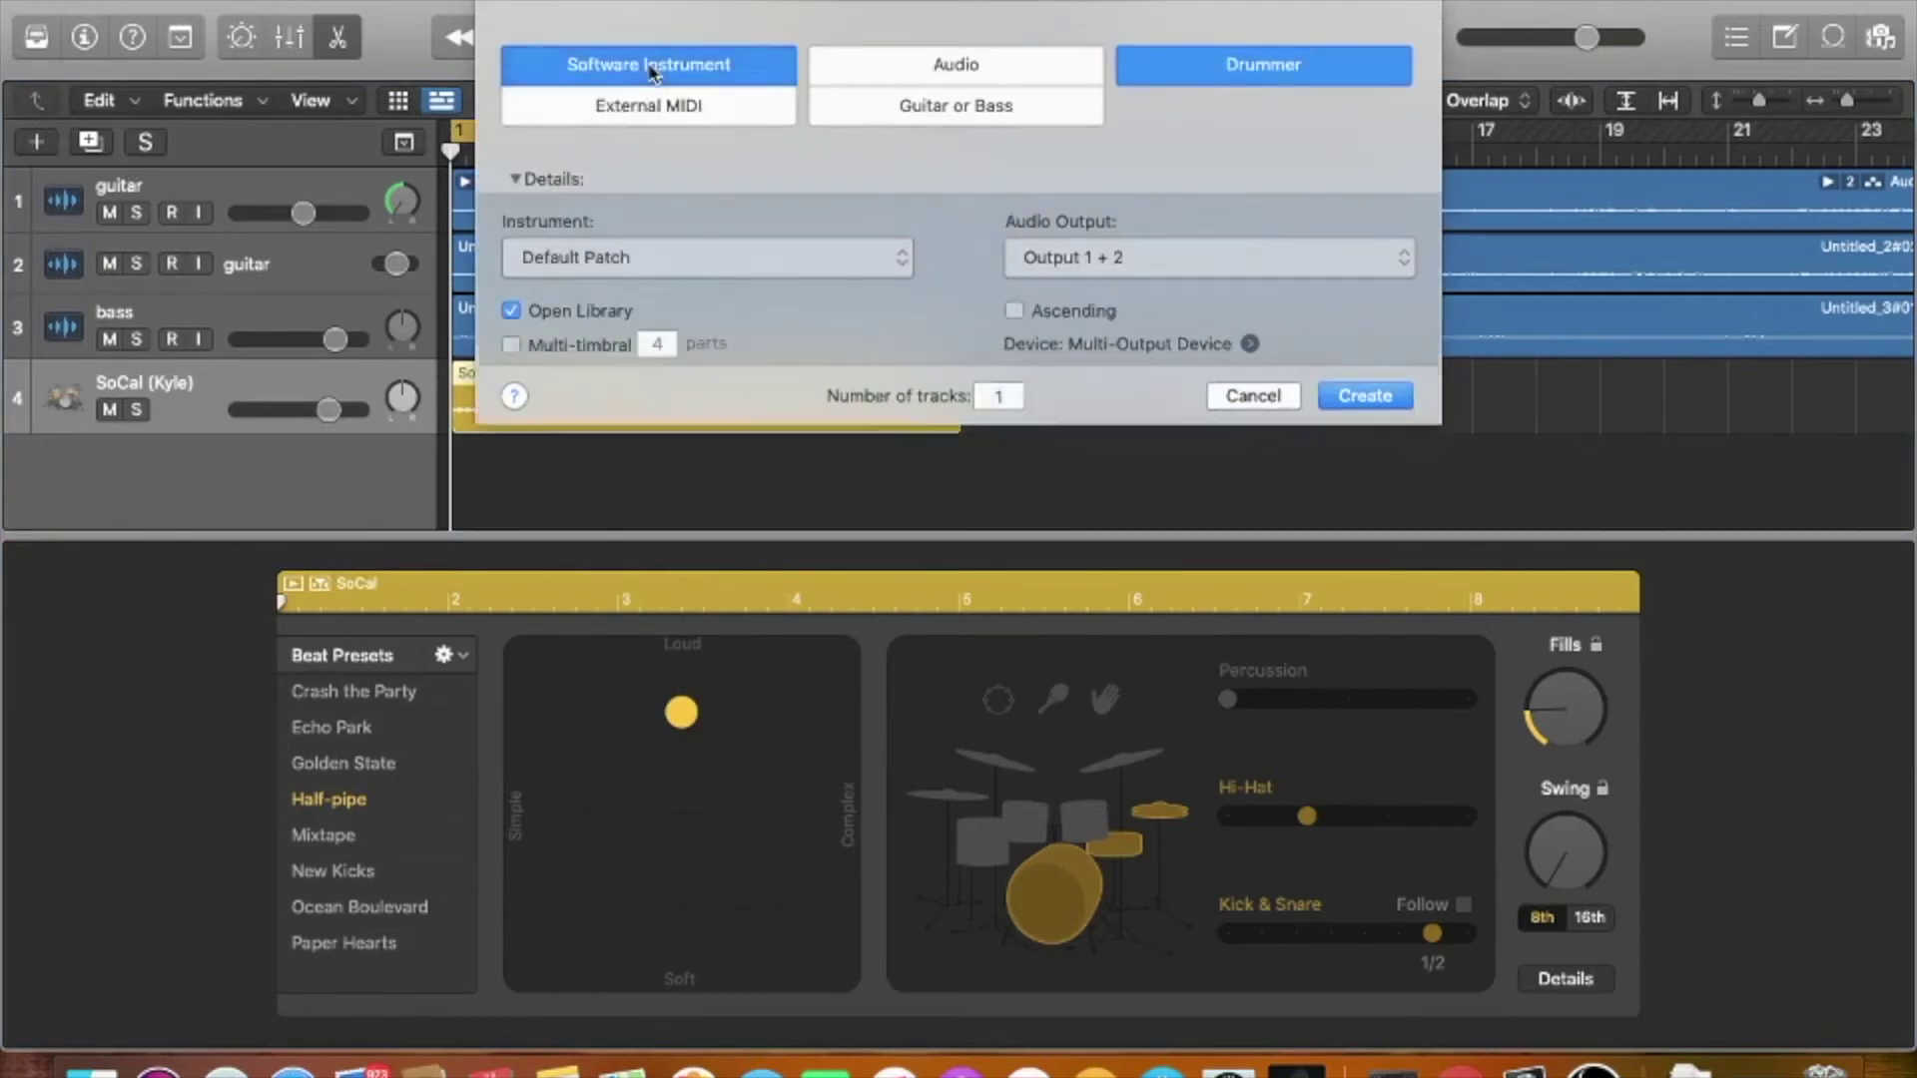
click(1360, 409)
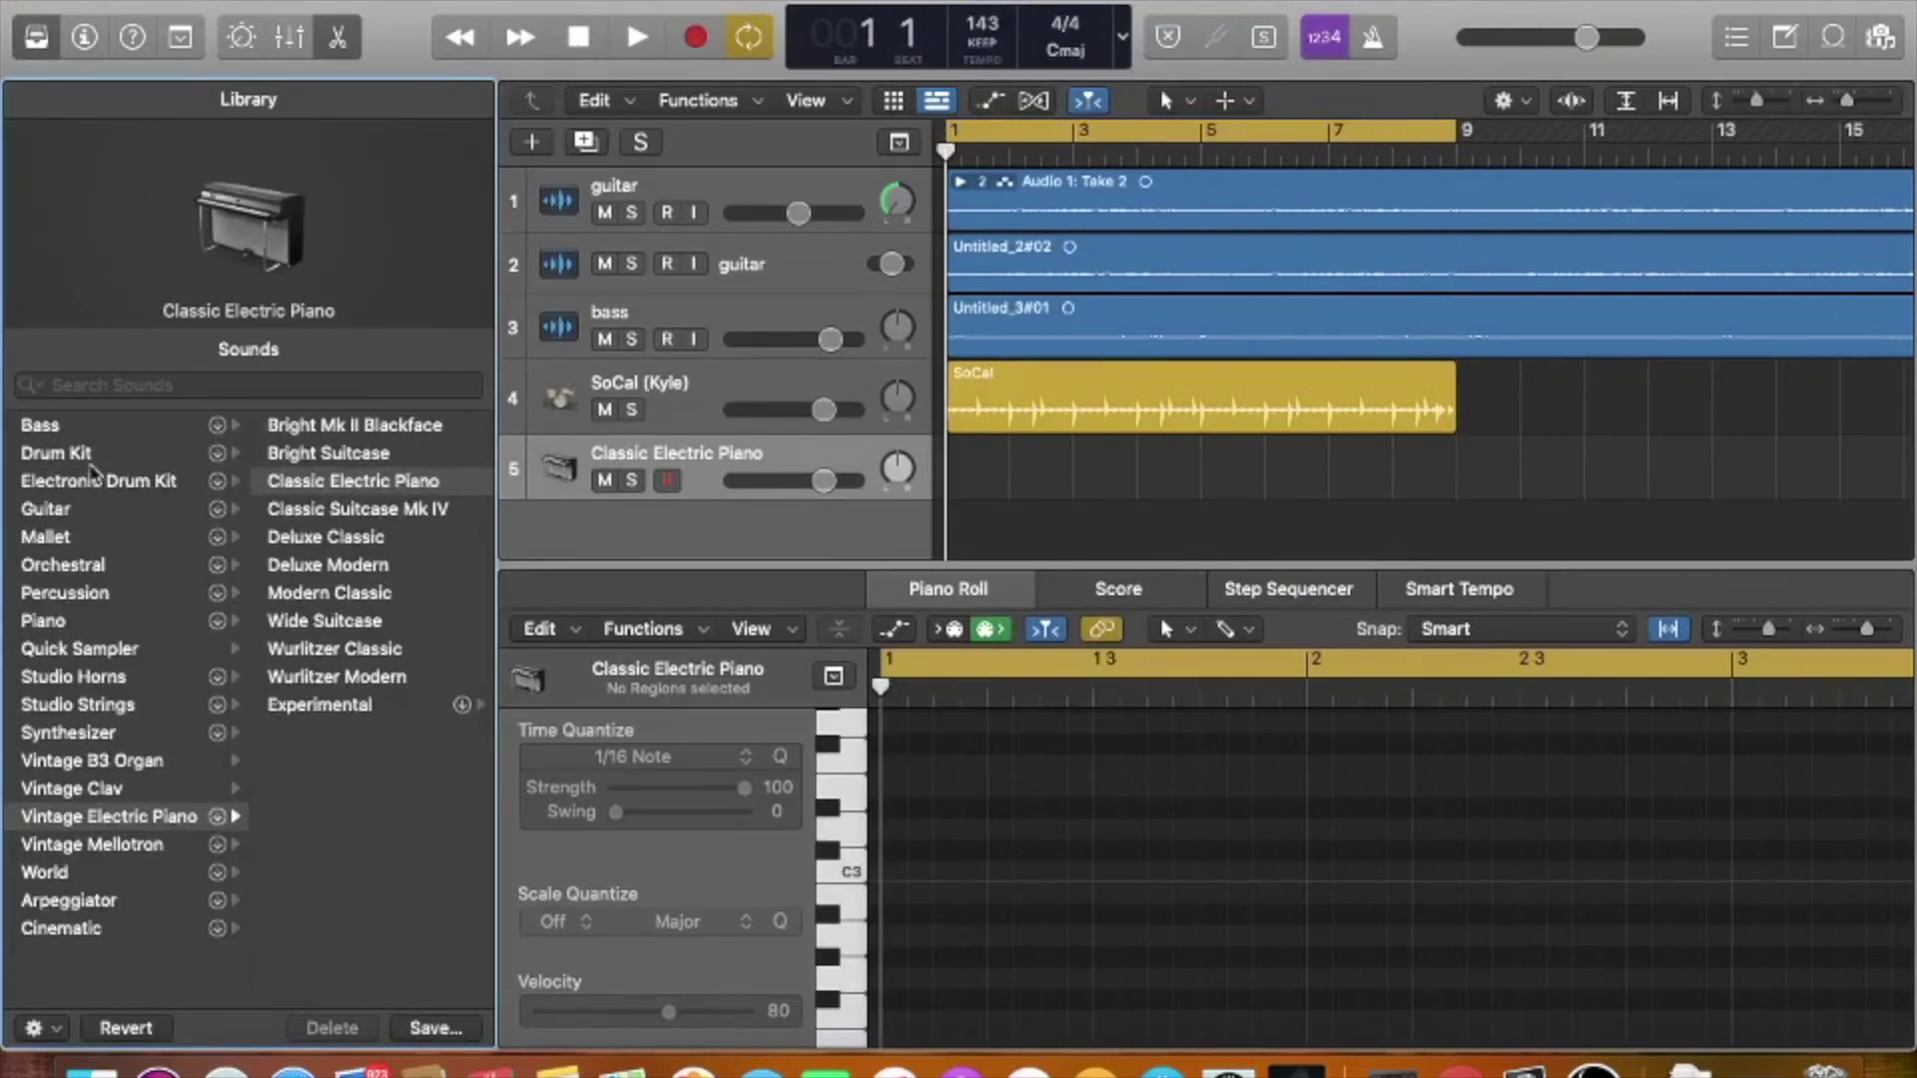
- Load the SoCal drum kit from the Drum Kit library and select the SoCal Drummer region
click(82, 456)
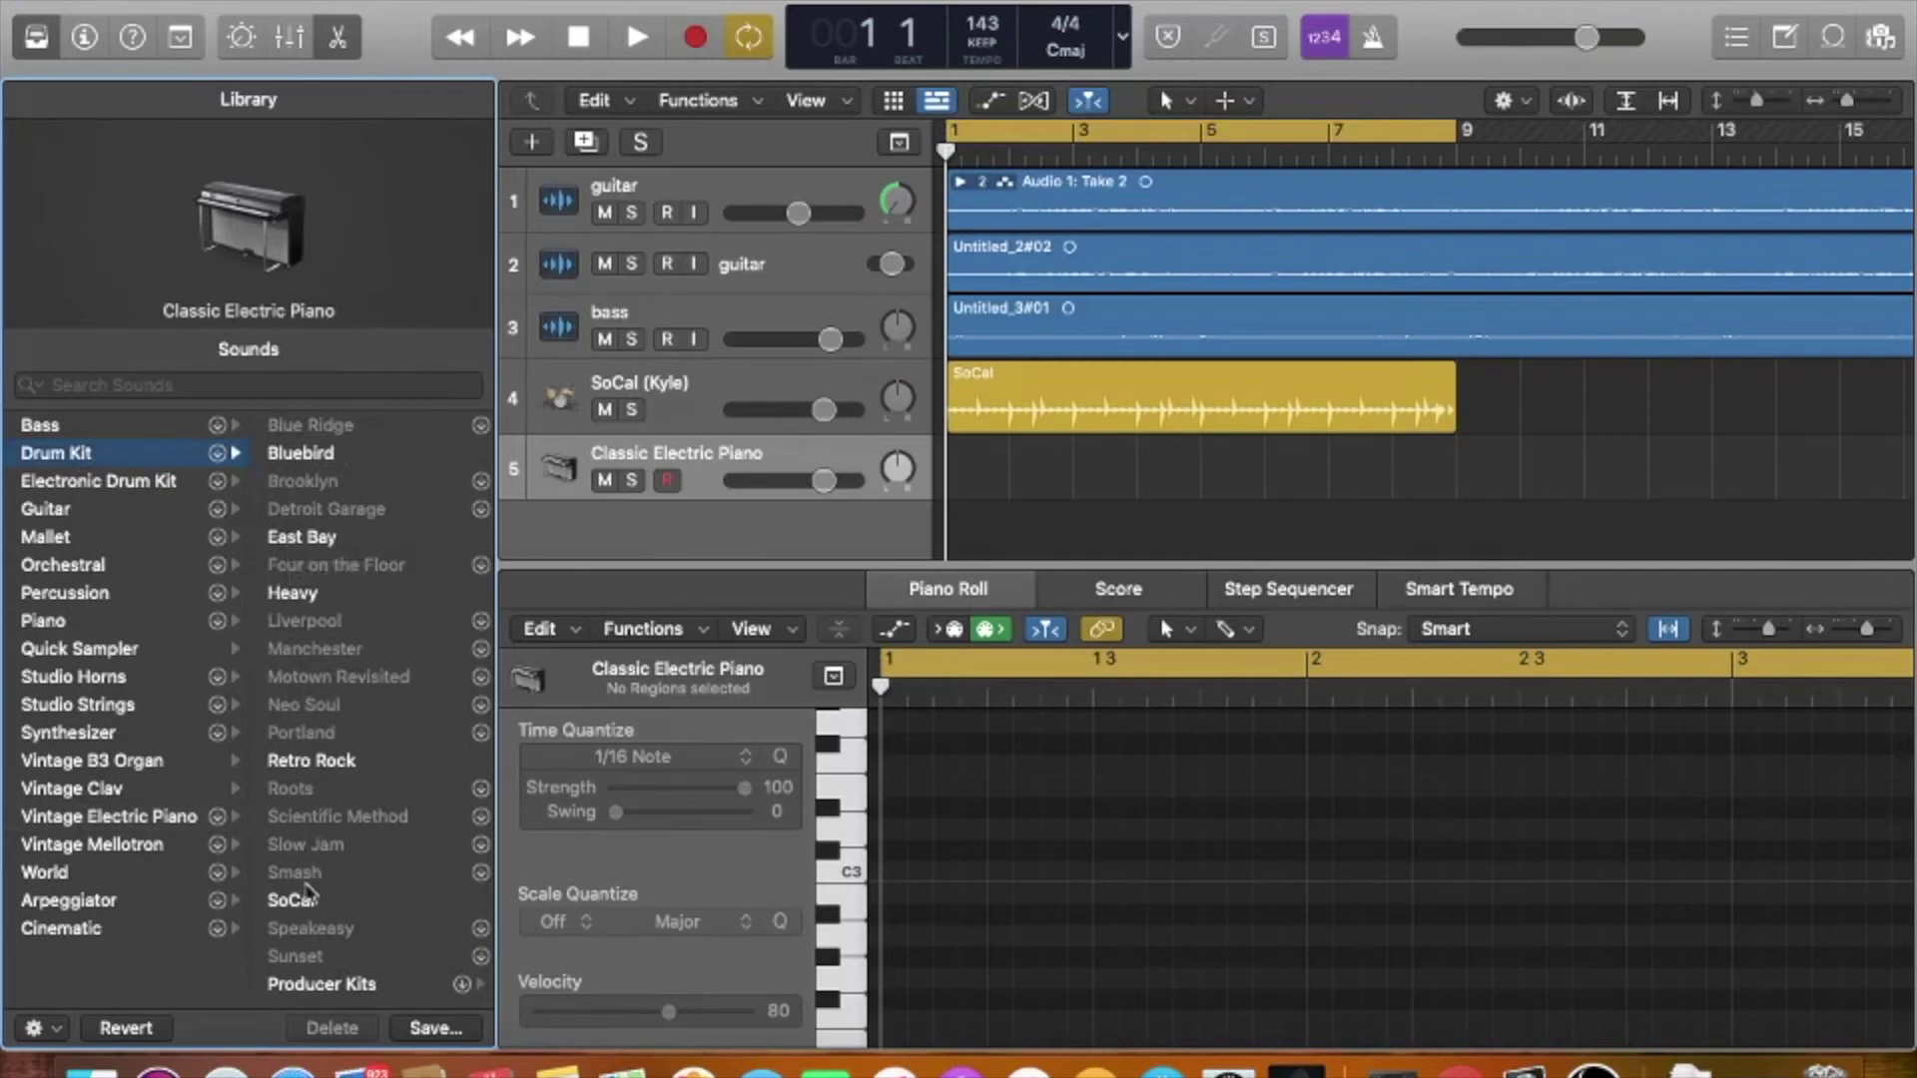
click(308, 902)
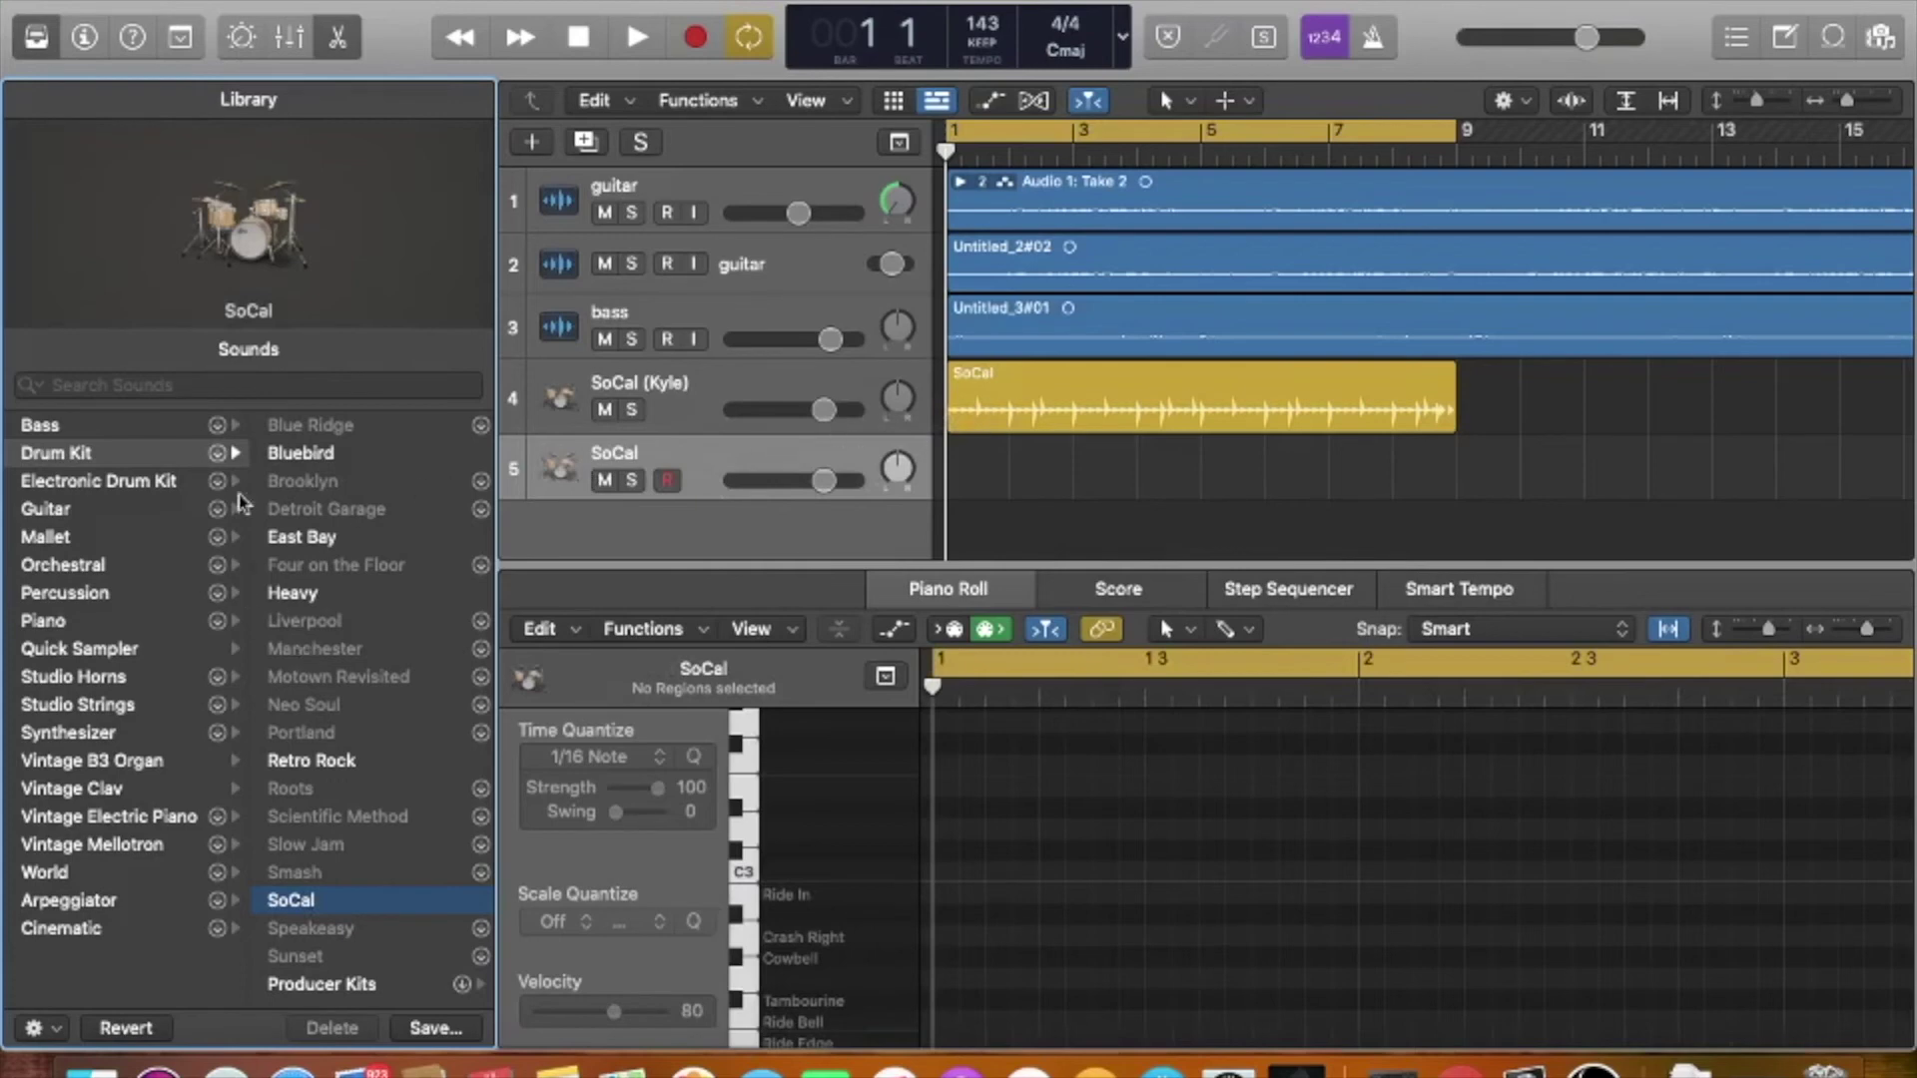
click(995, 420)
- Copy the SoCal Drummer region and paste it onto track 5 as a MIDI region
right_click(994, 411)
click(898, 464)
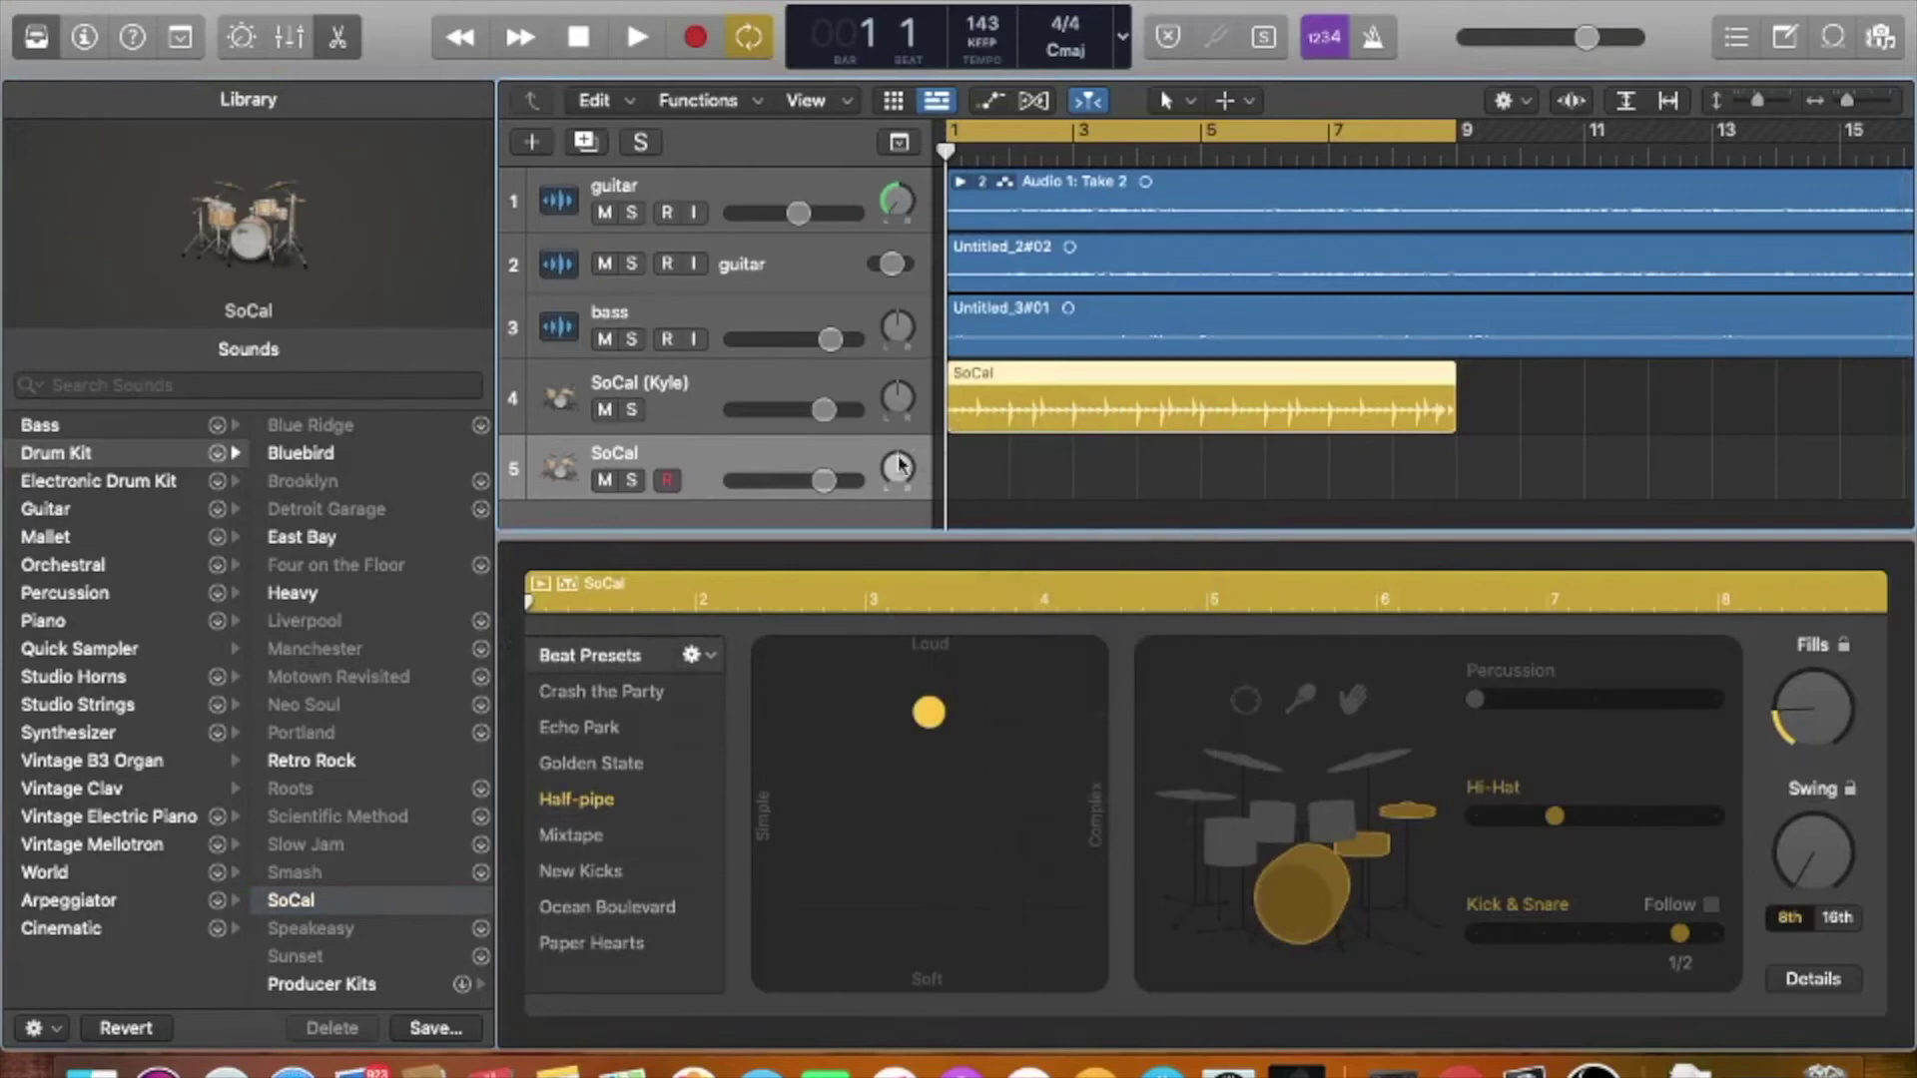
click(973, 467)
right_click(973, 468)
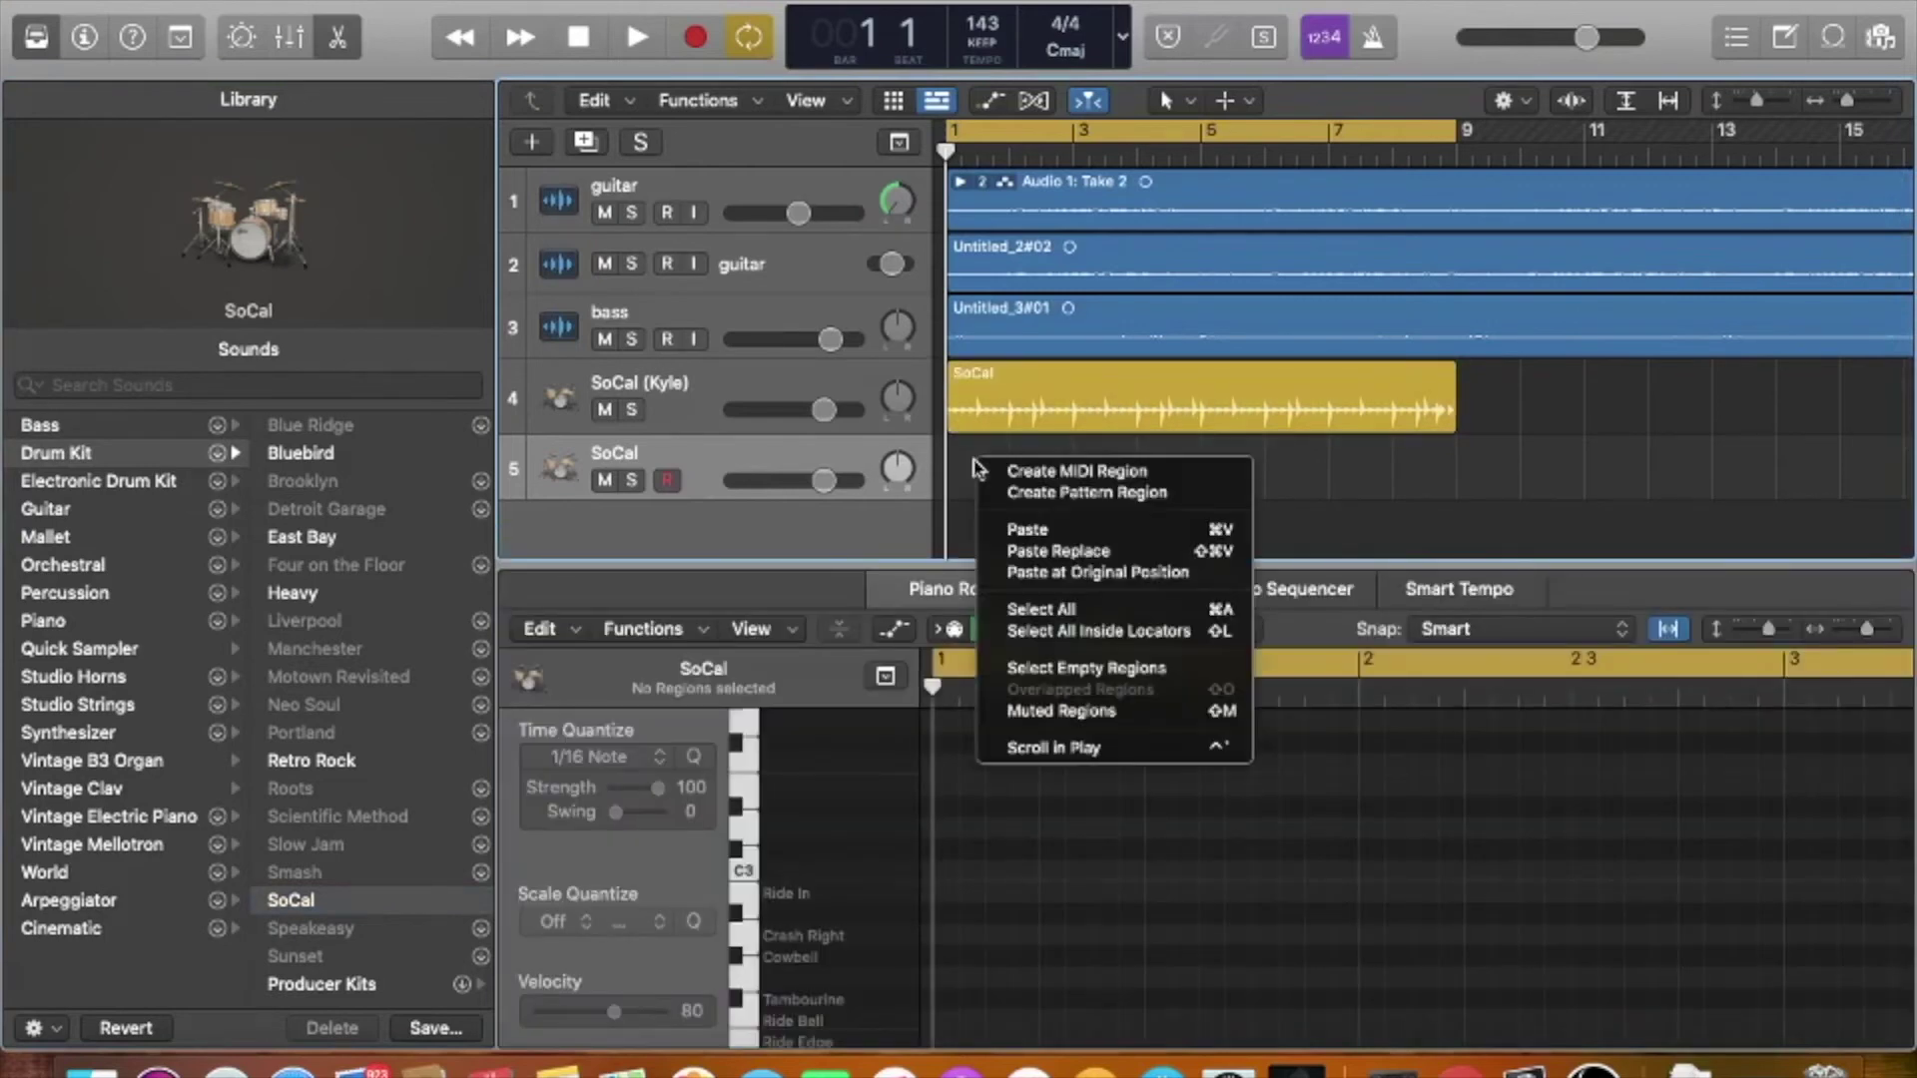
click(993, 529)
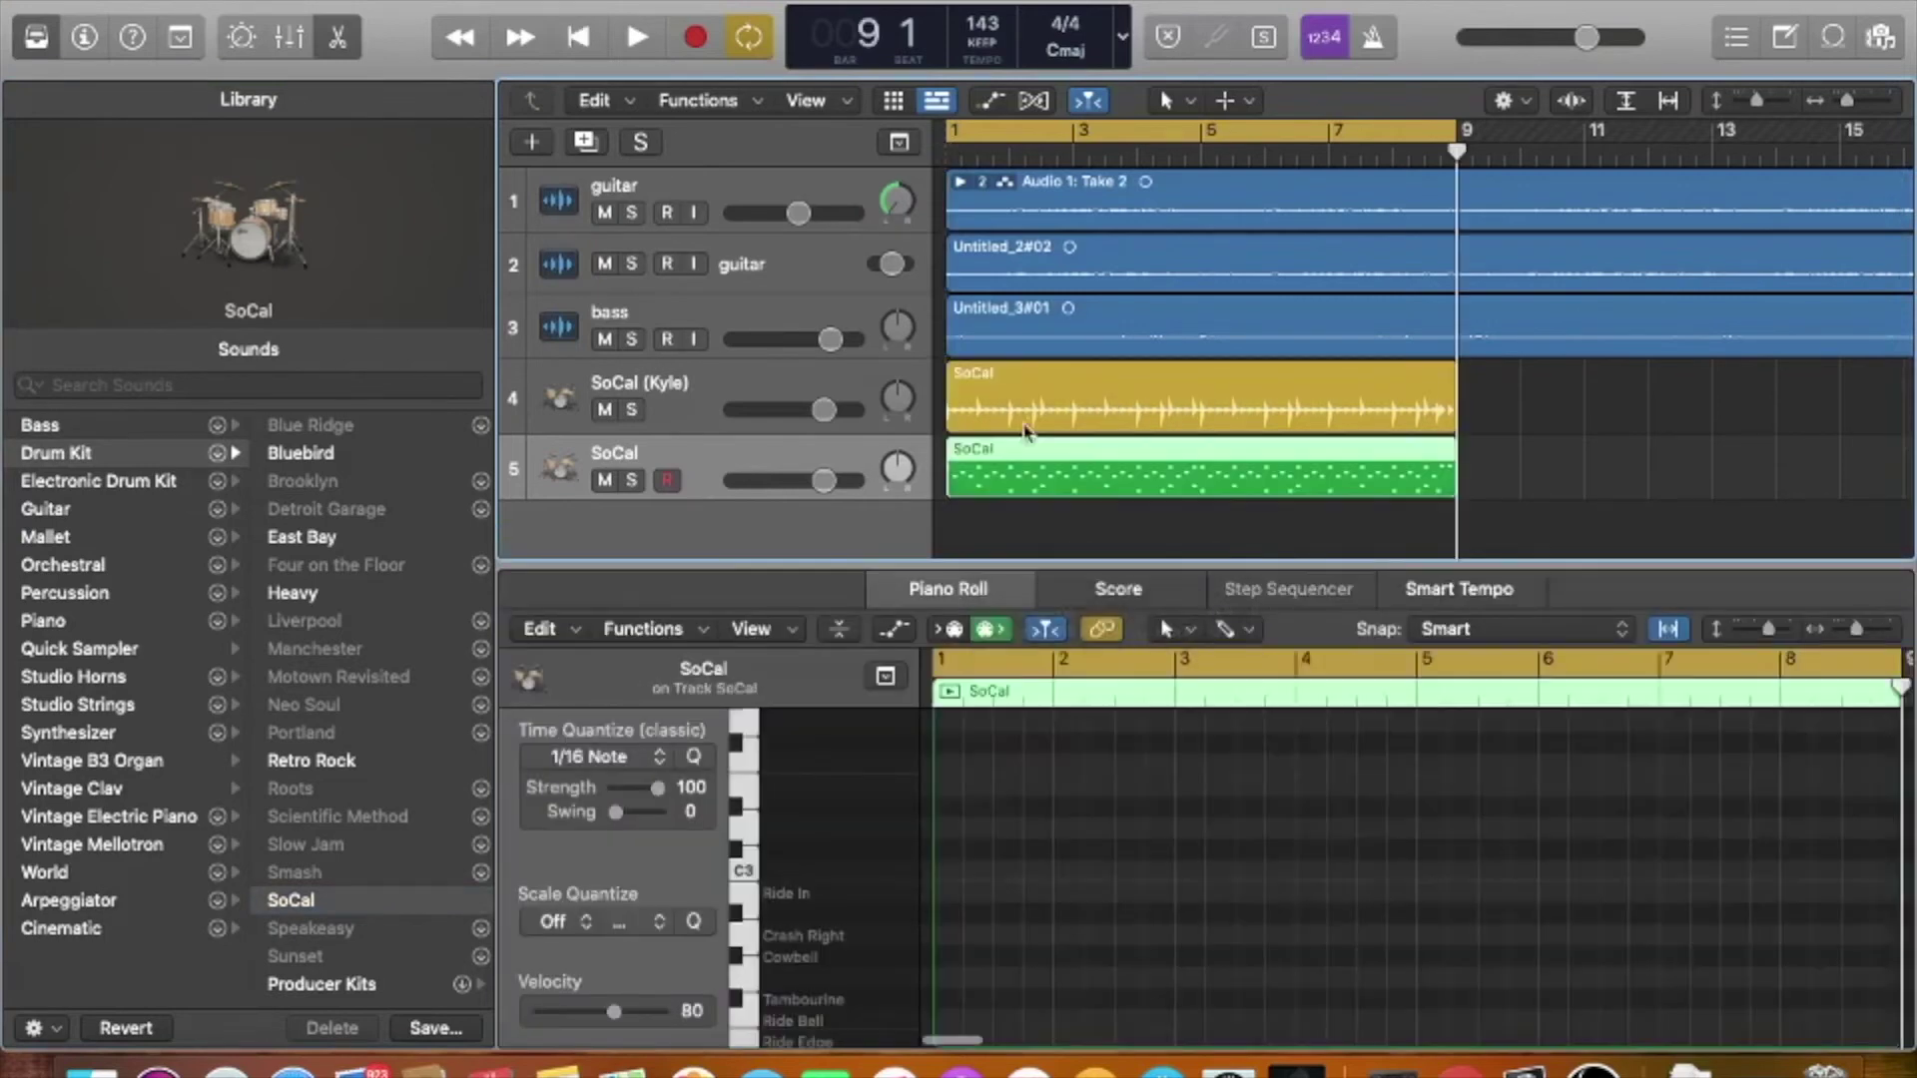
- Mute the original Drummer track, hide the library, and resize the Piano Roll to show tracks 3–5
click(607, 409)
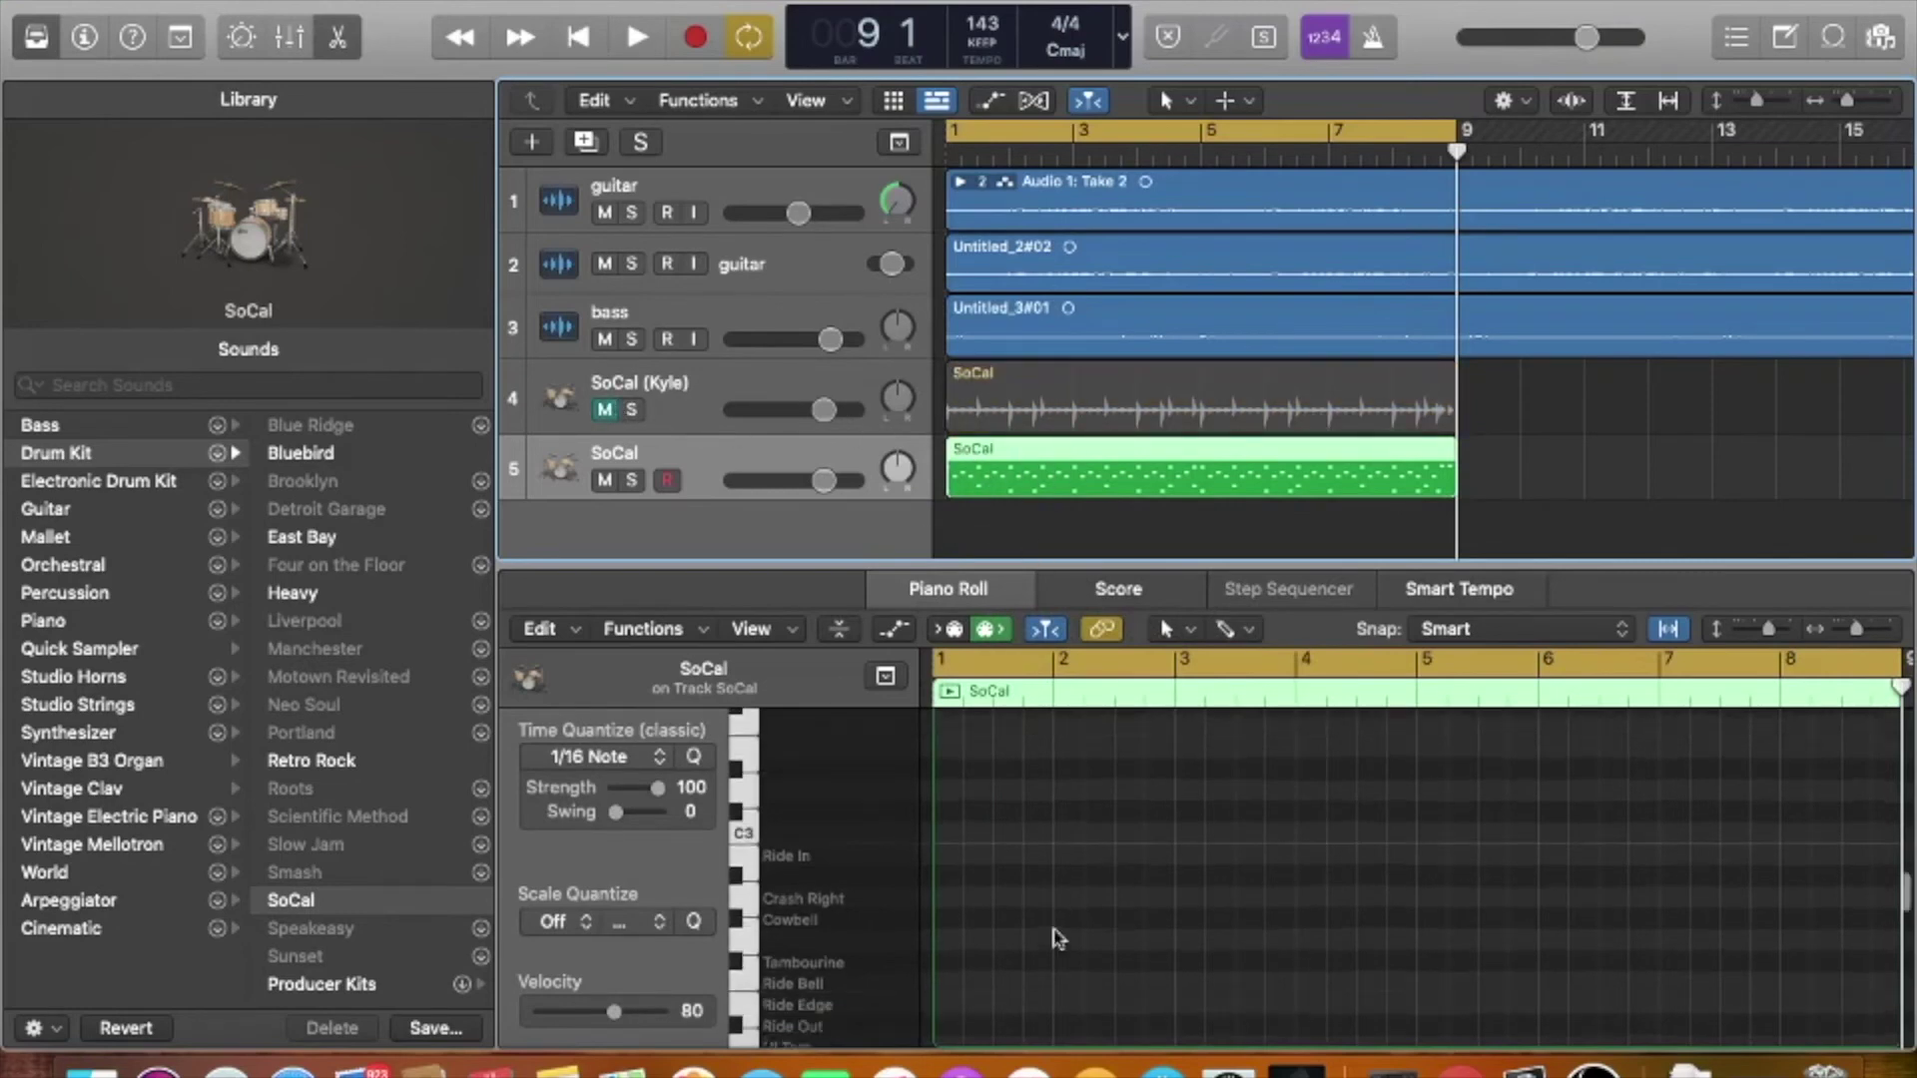
scroll(1054, 934, down, 5)
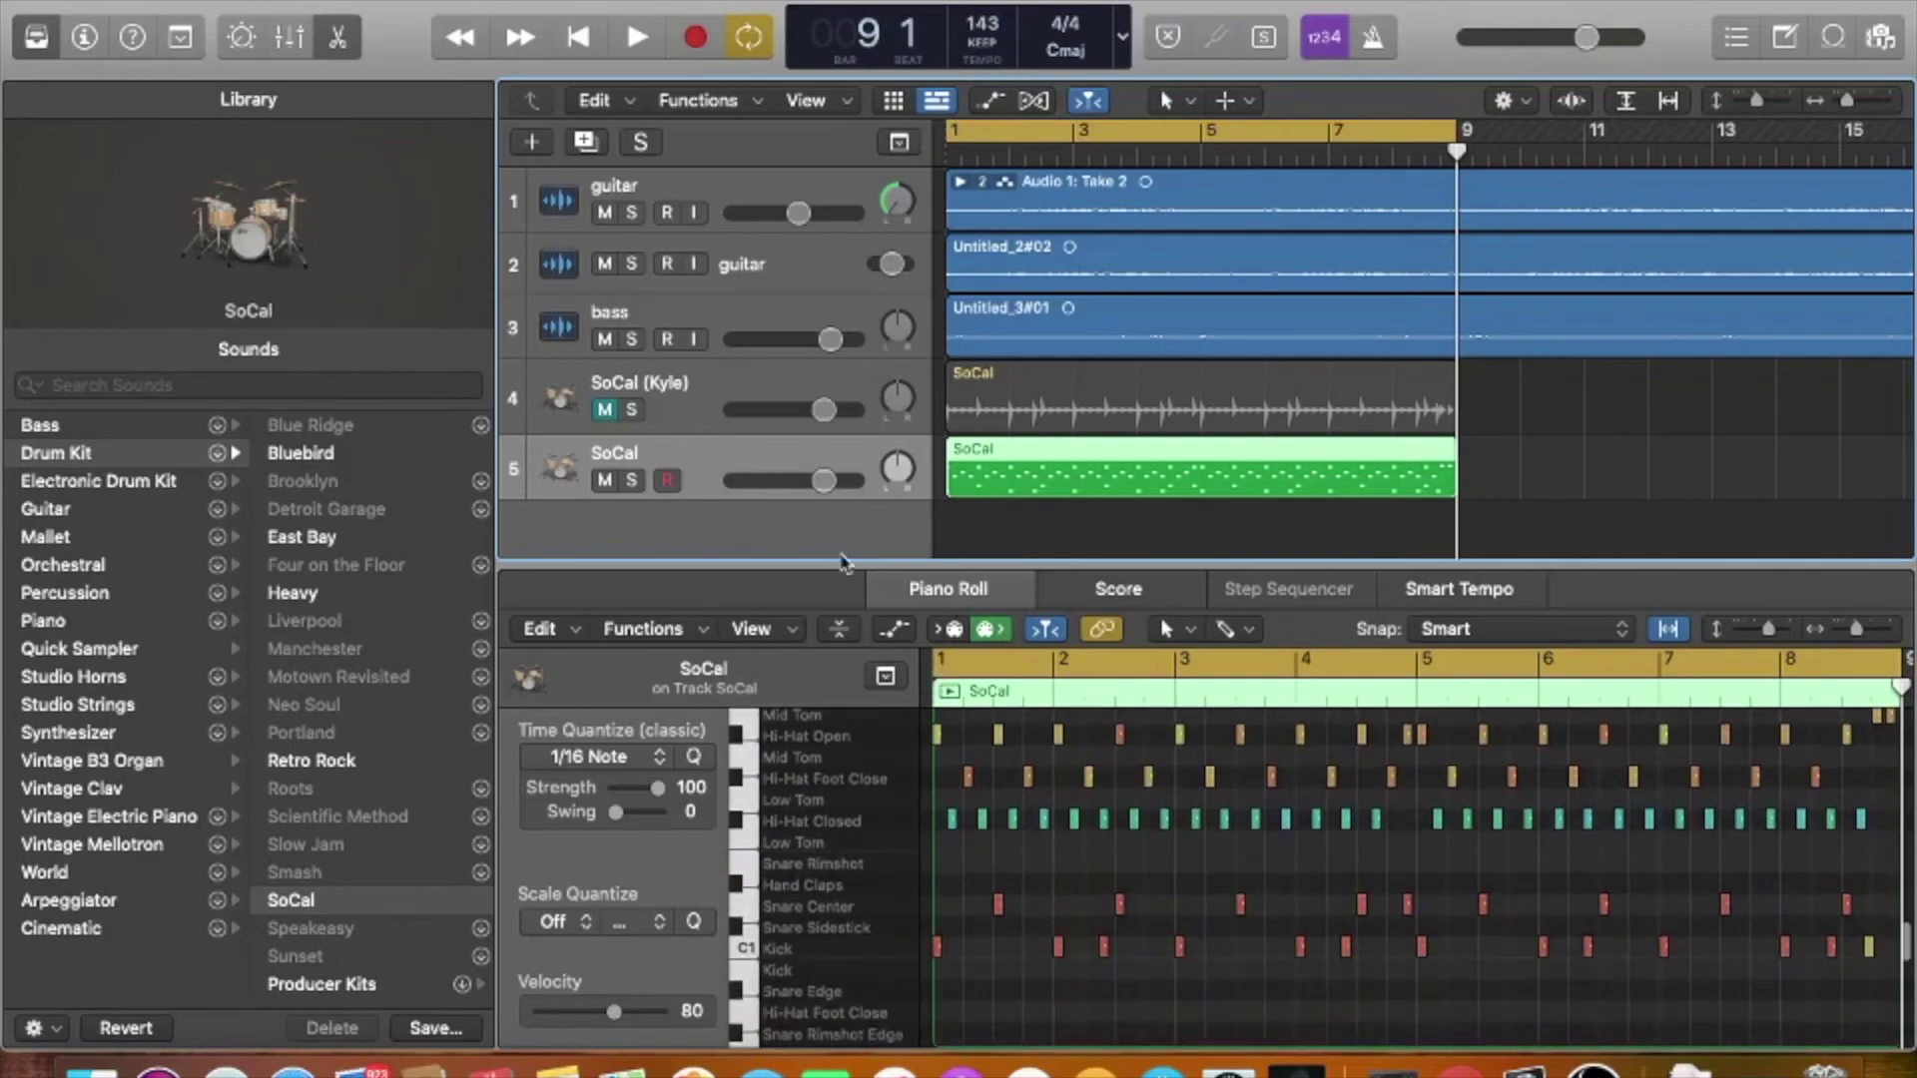
key(y)
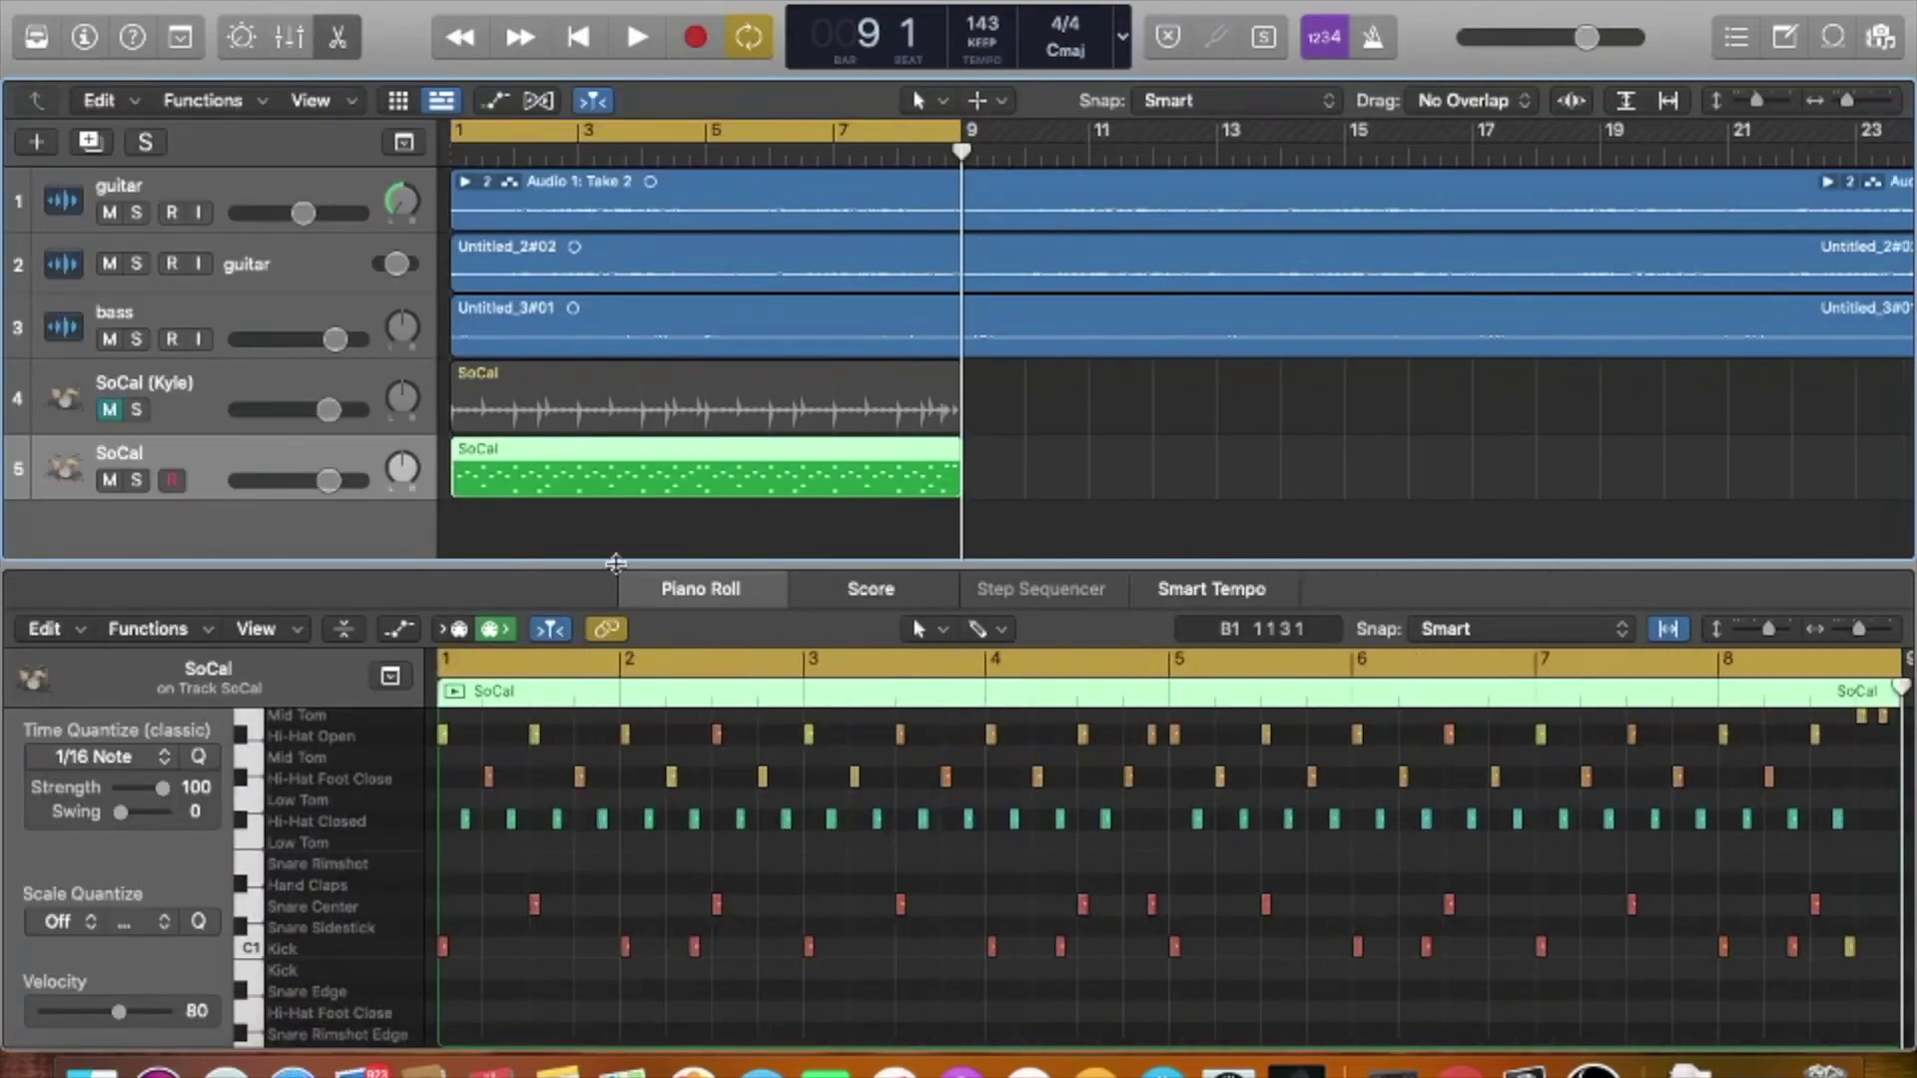
drag(616, 562, 629, 304)
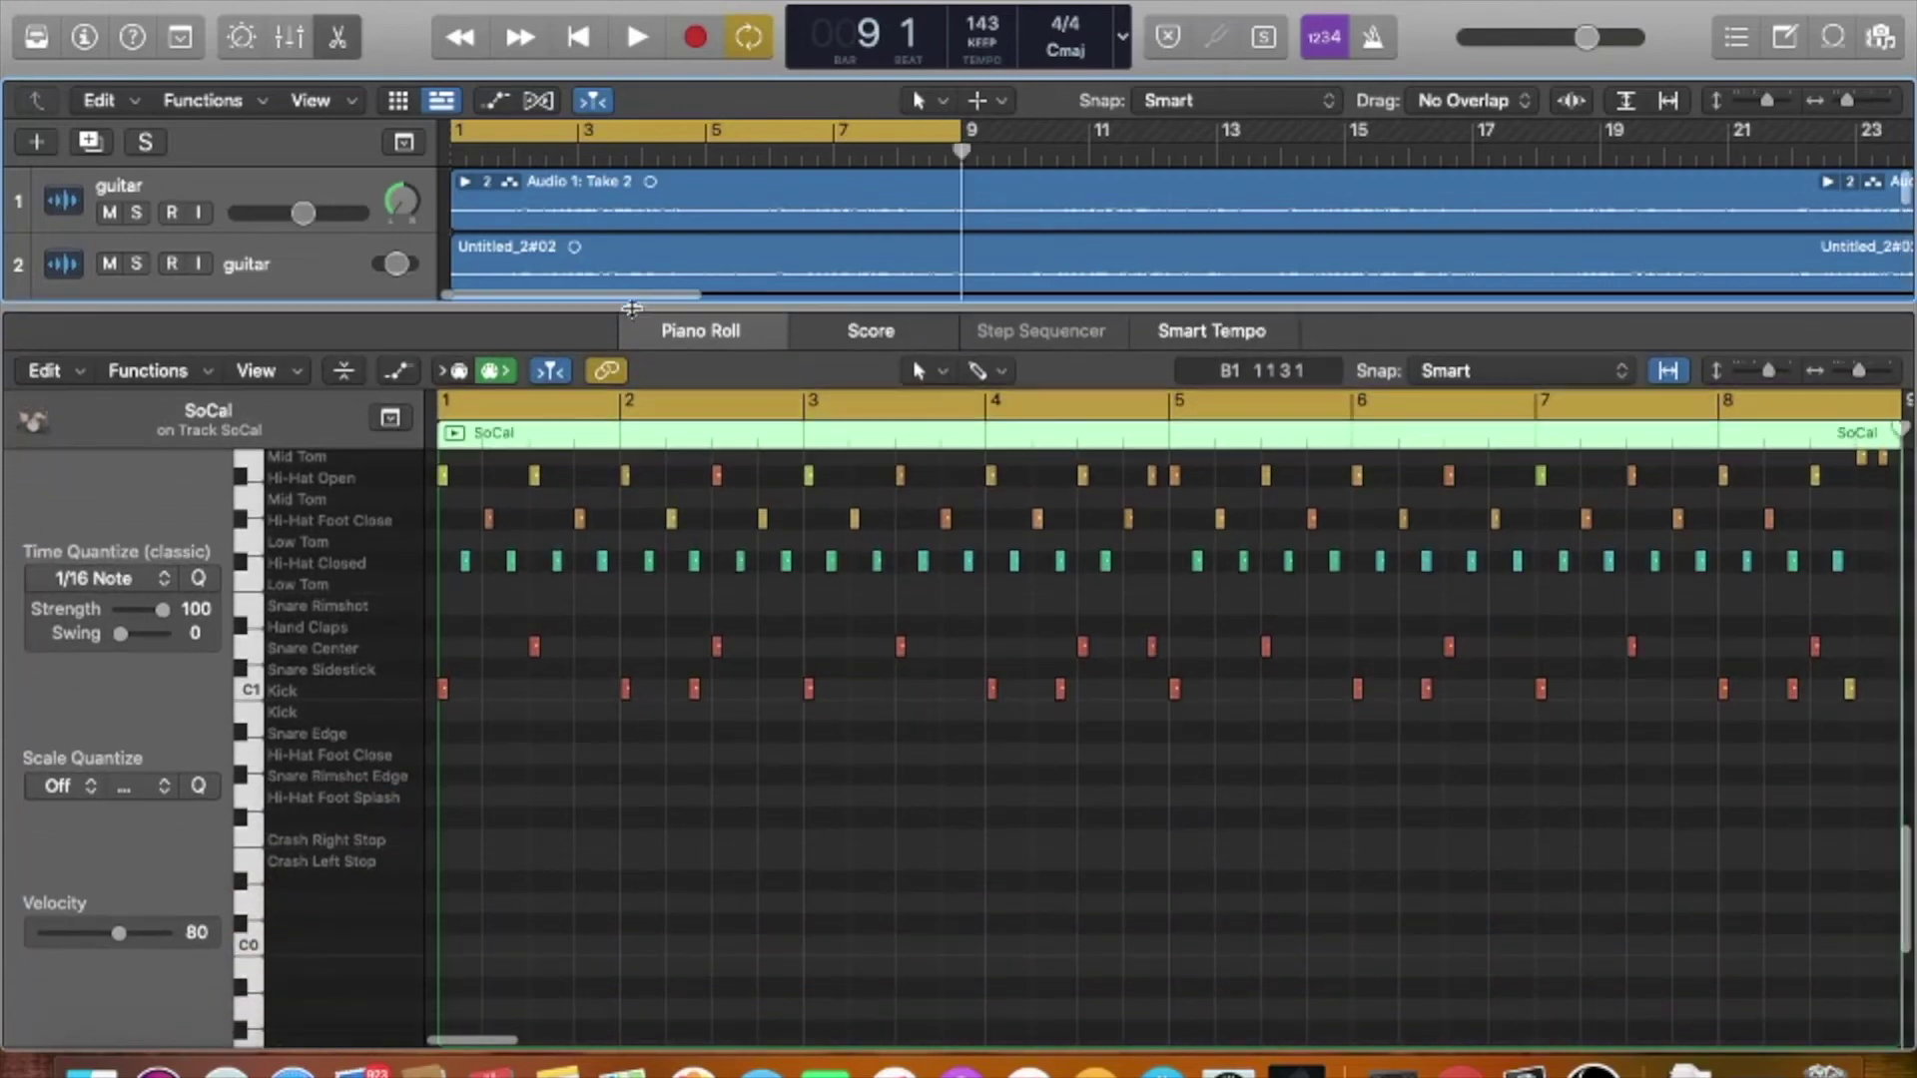
scroll(659, 772, up, 3)
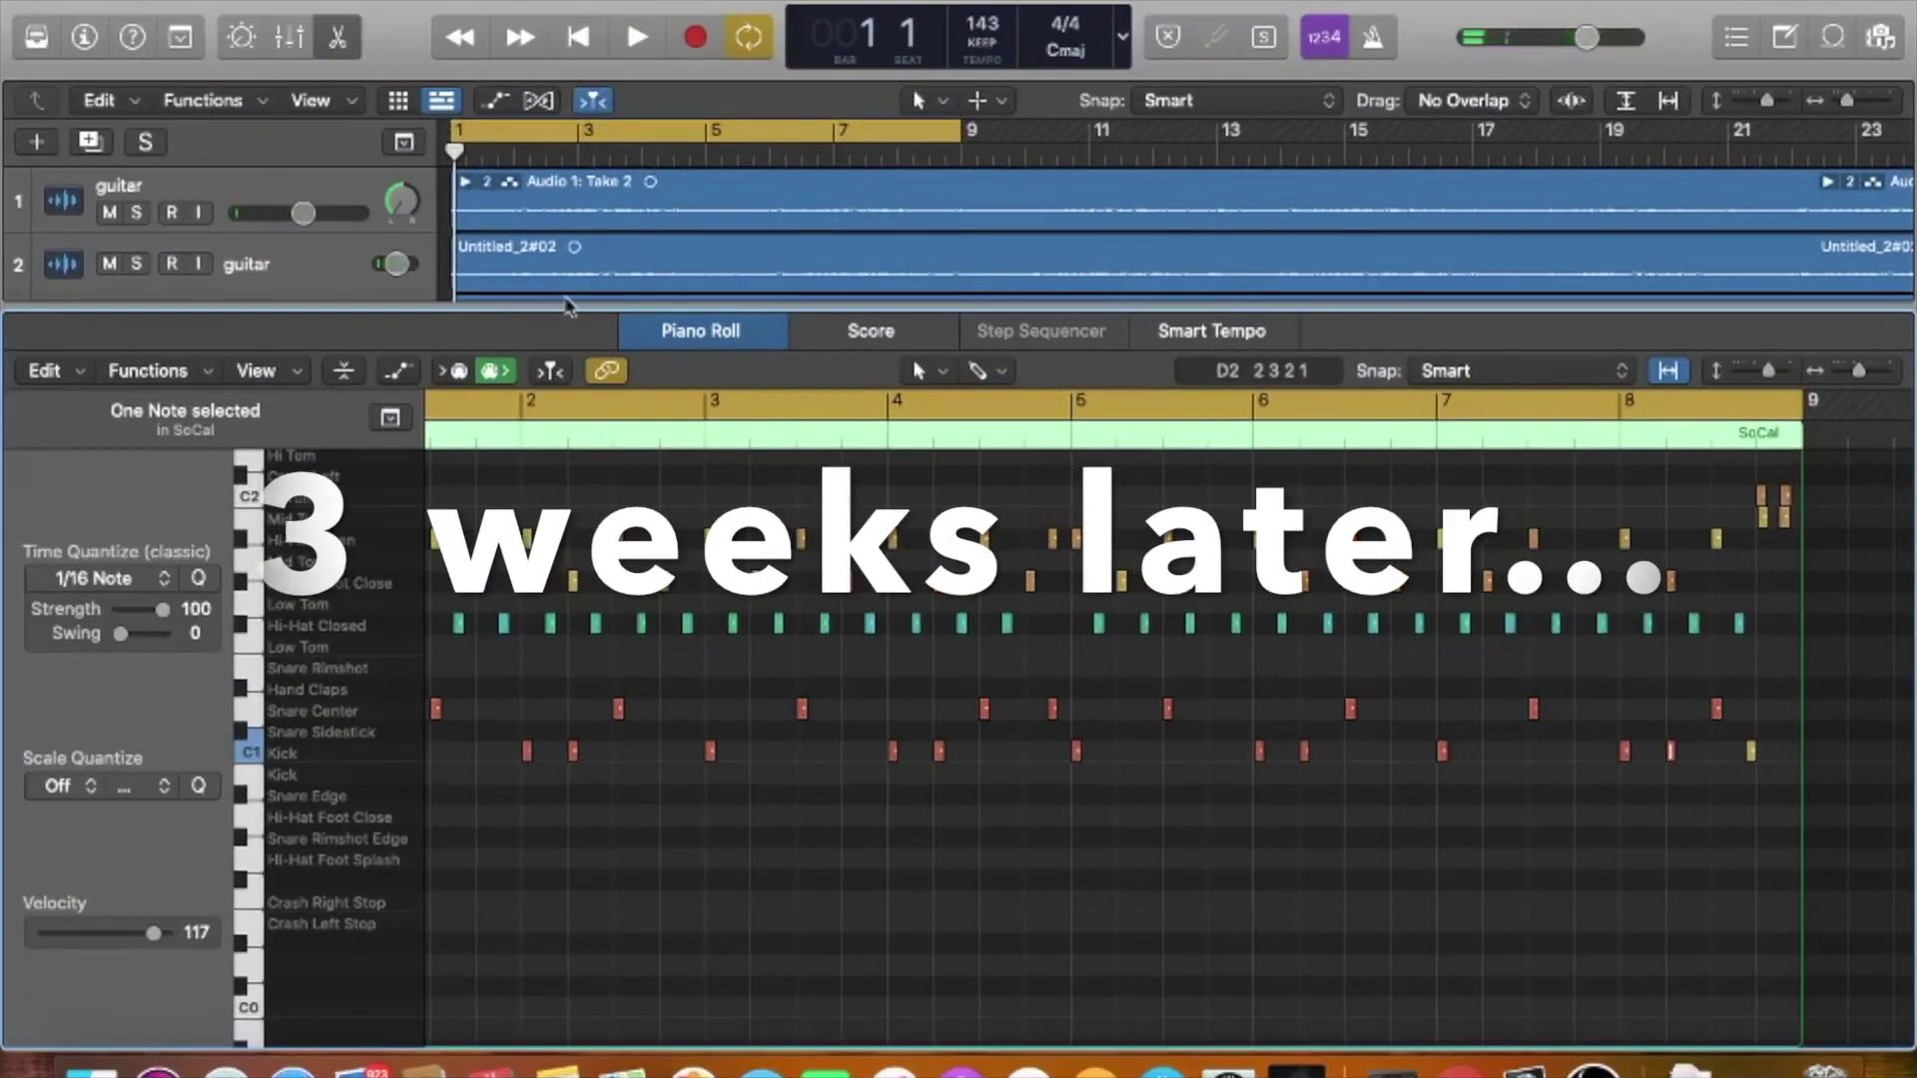
drag(565, 305, 562, 568)
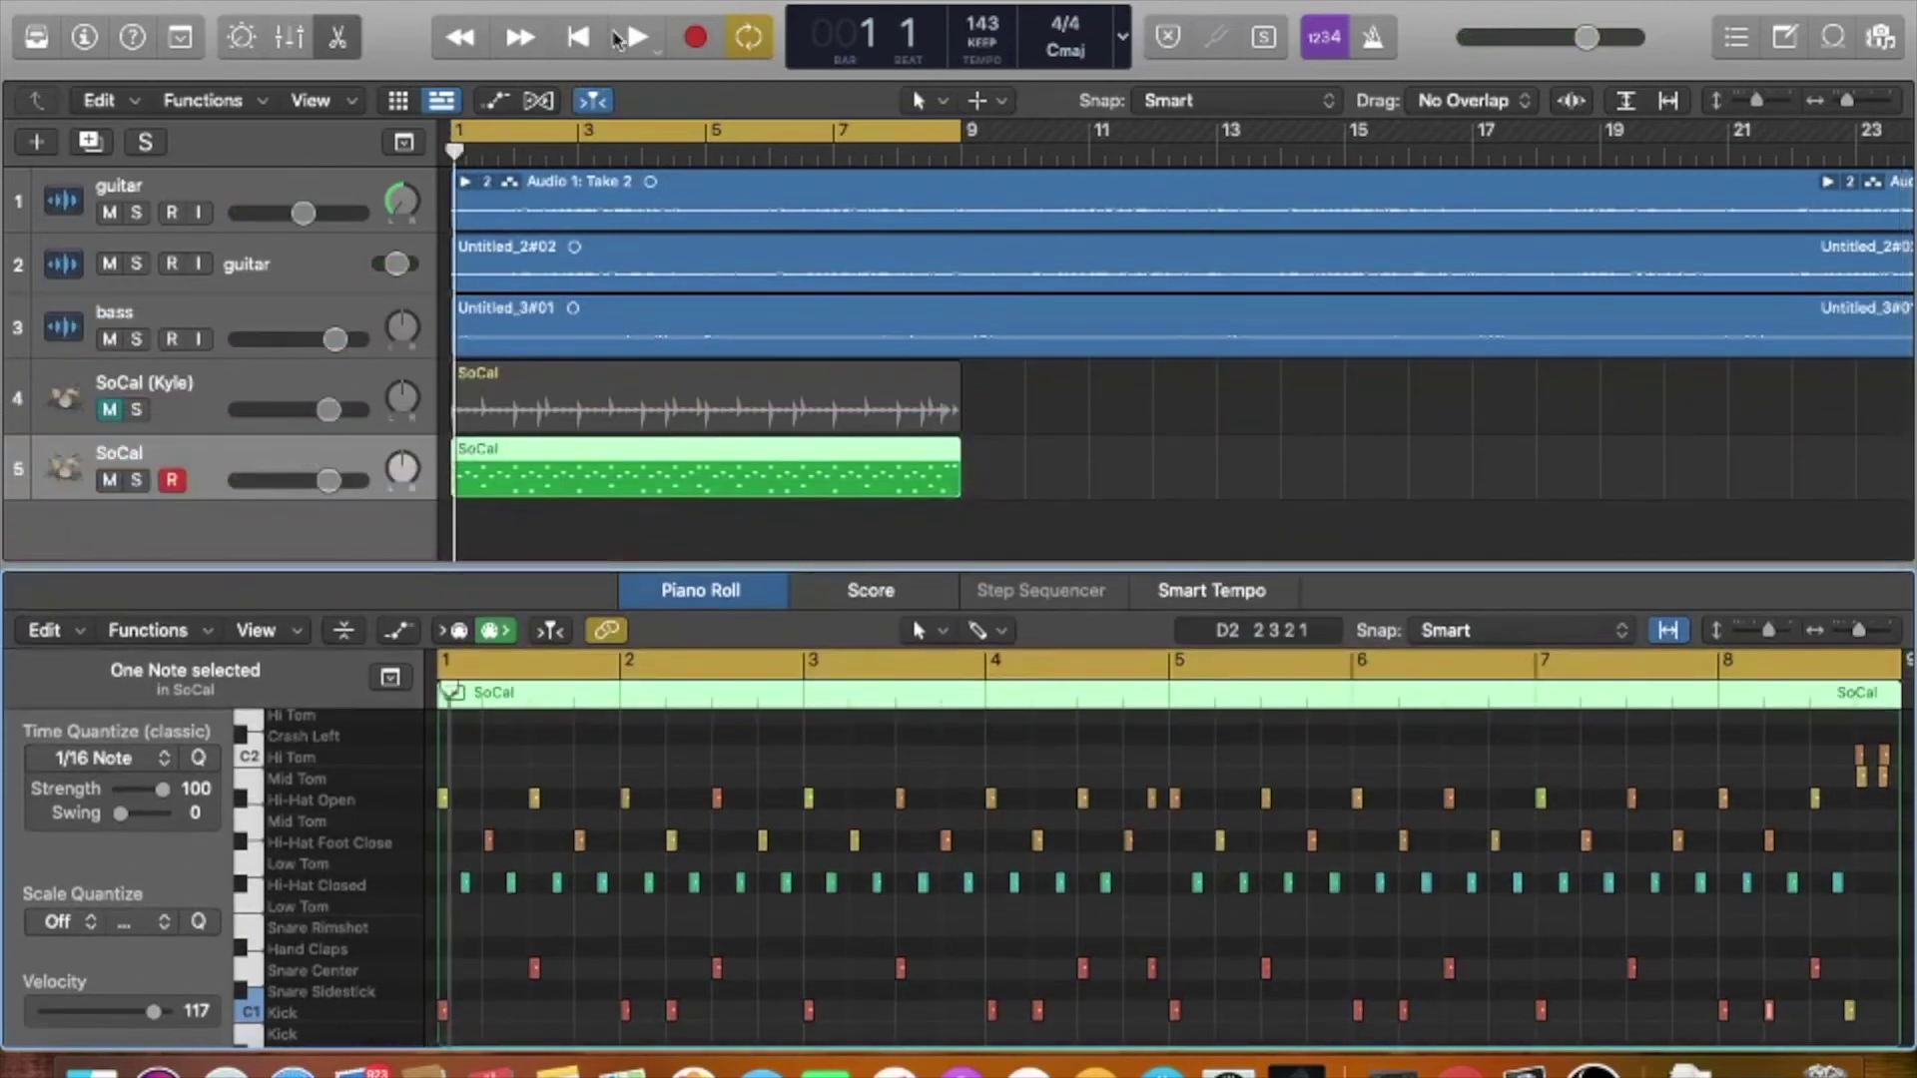
click(565, 37)
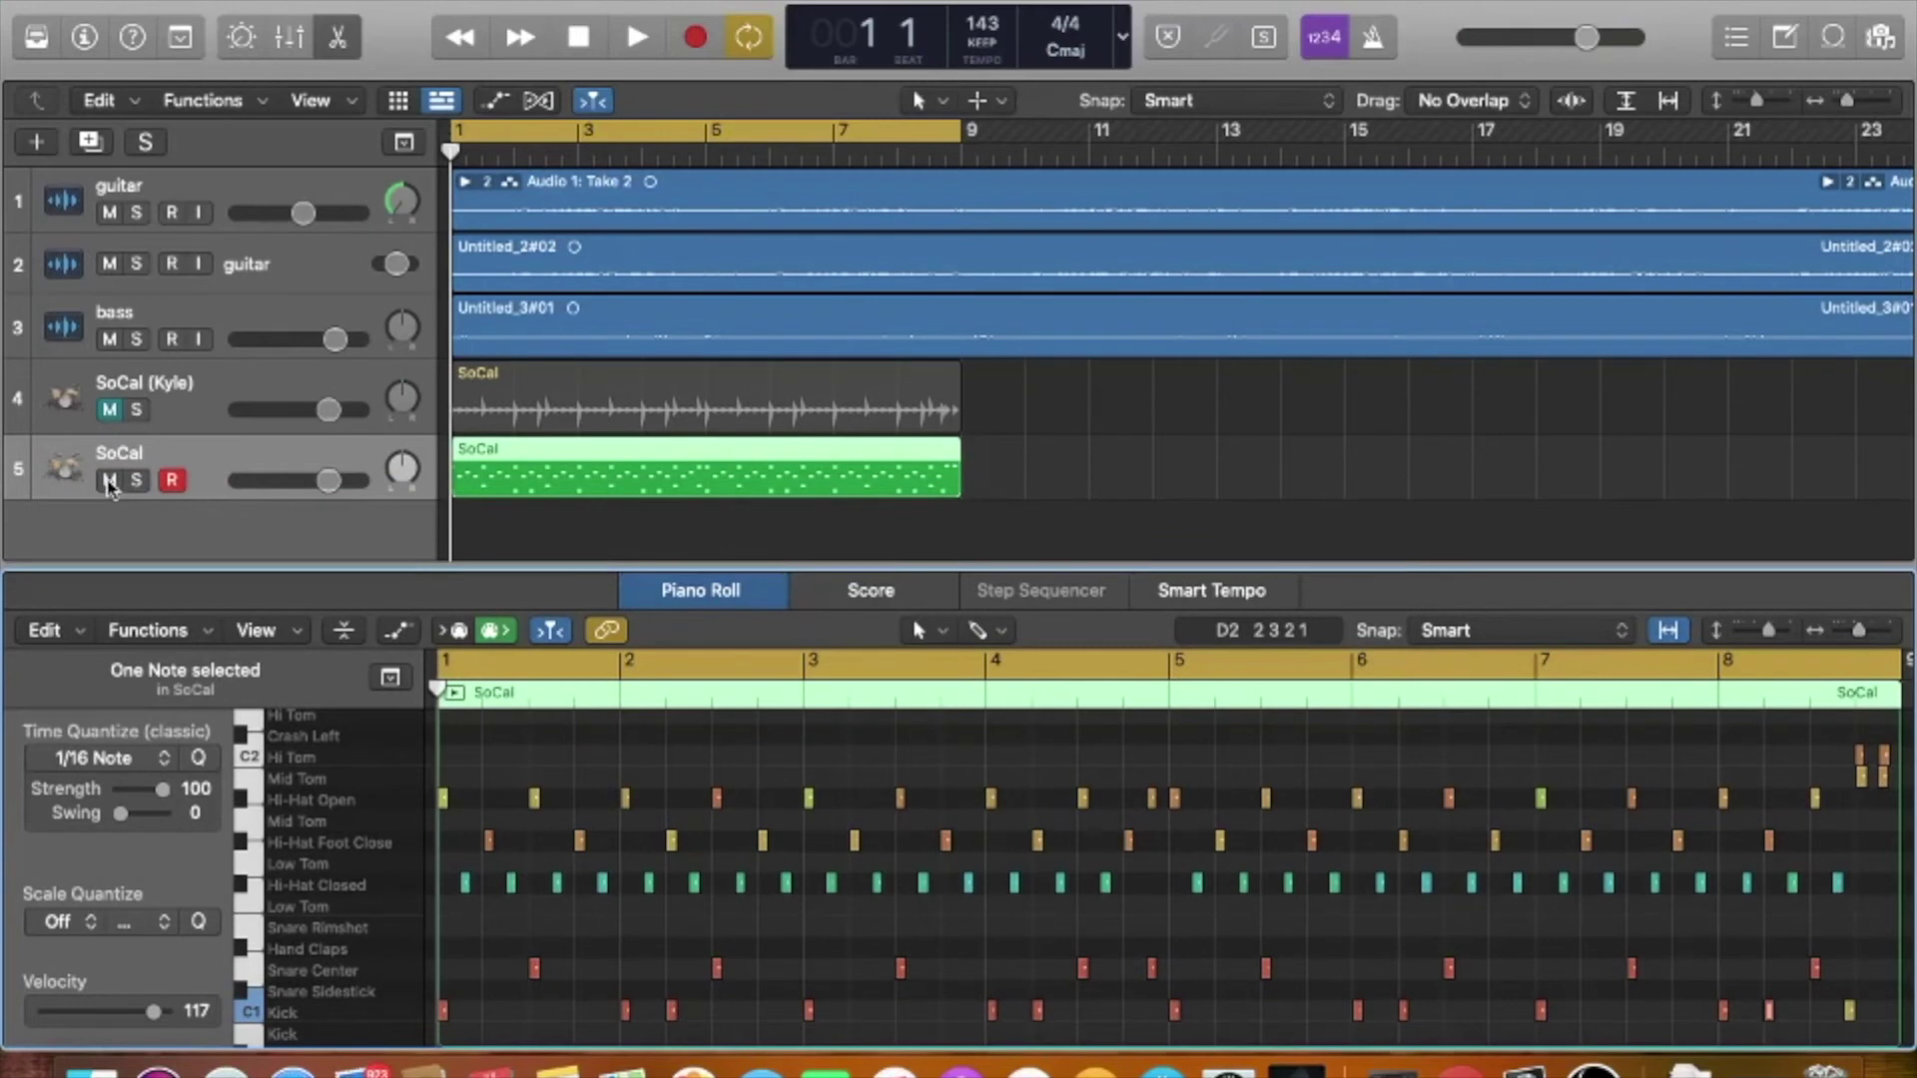
click(110, 481)
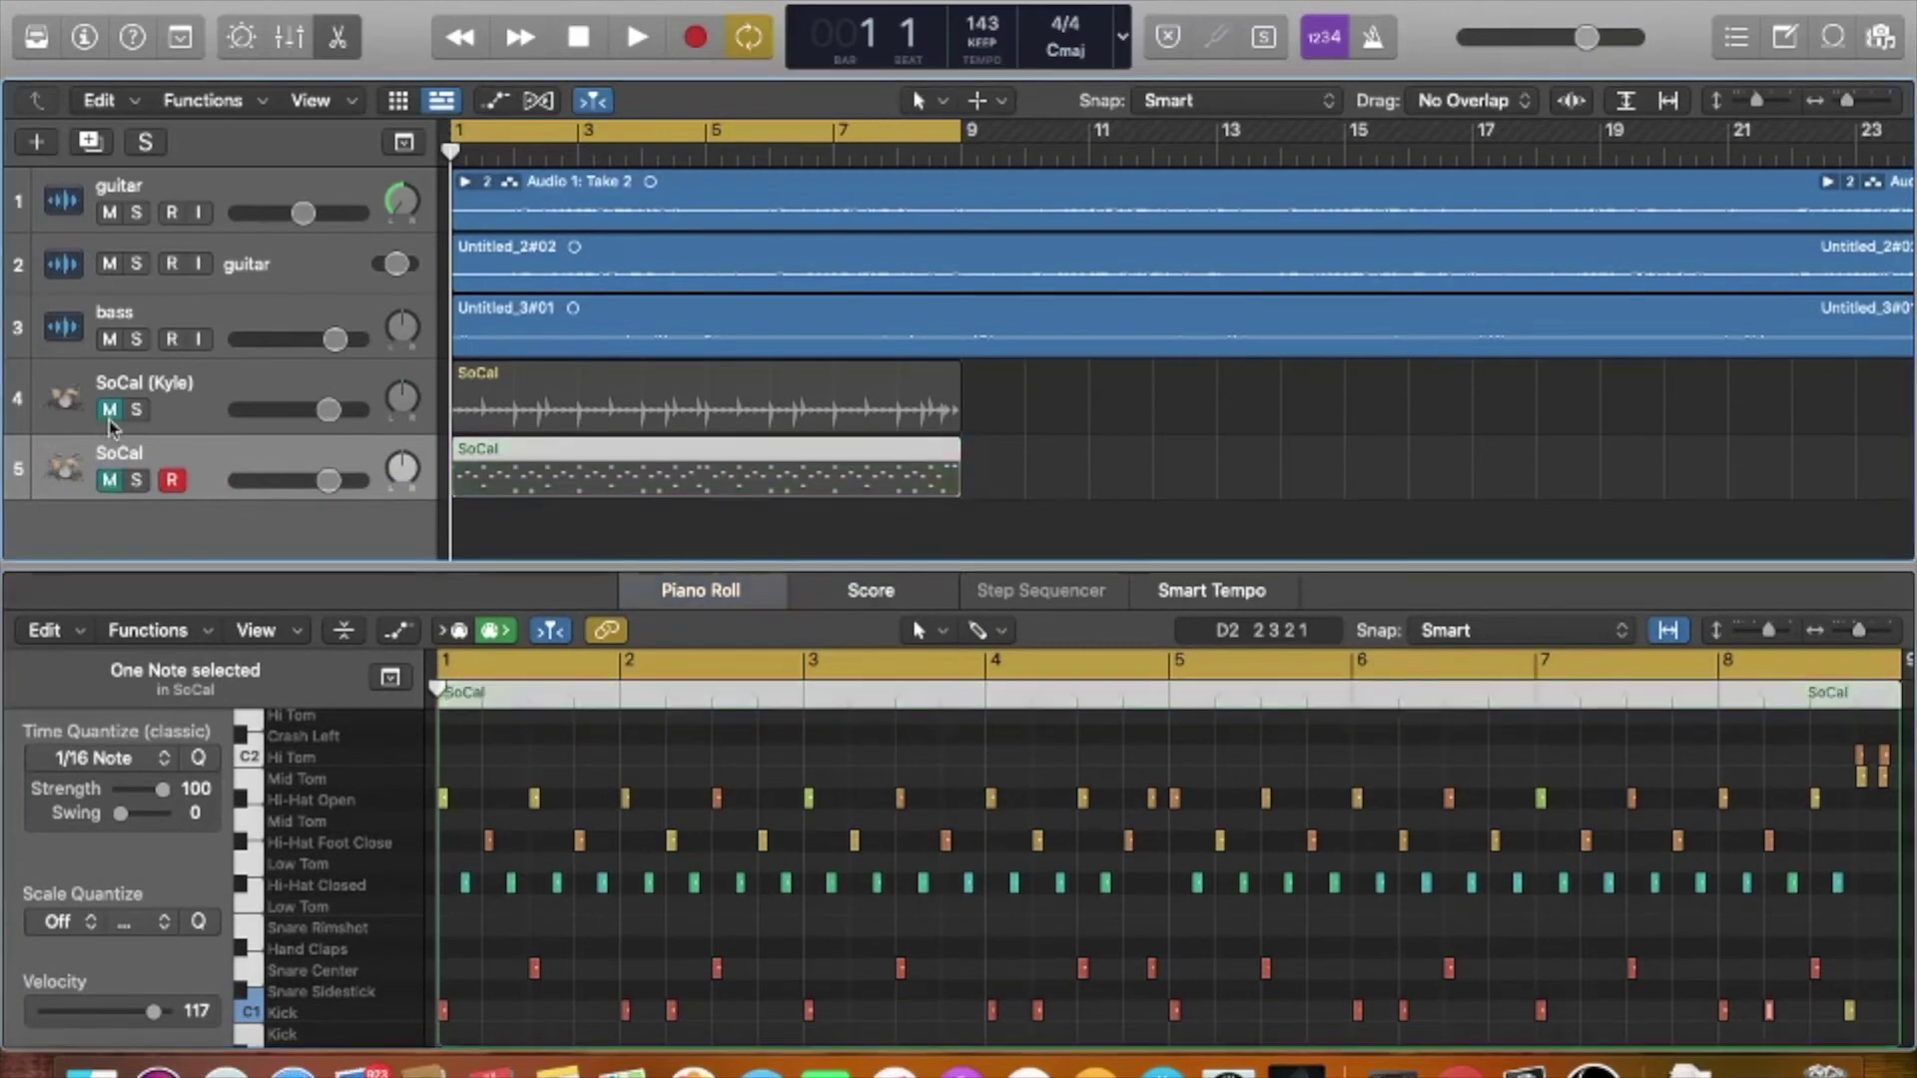
click(110, 413)
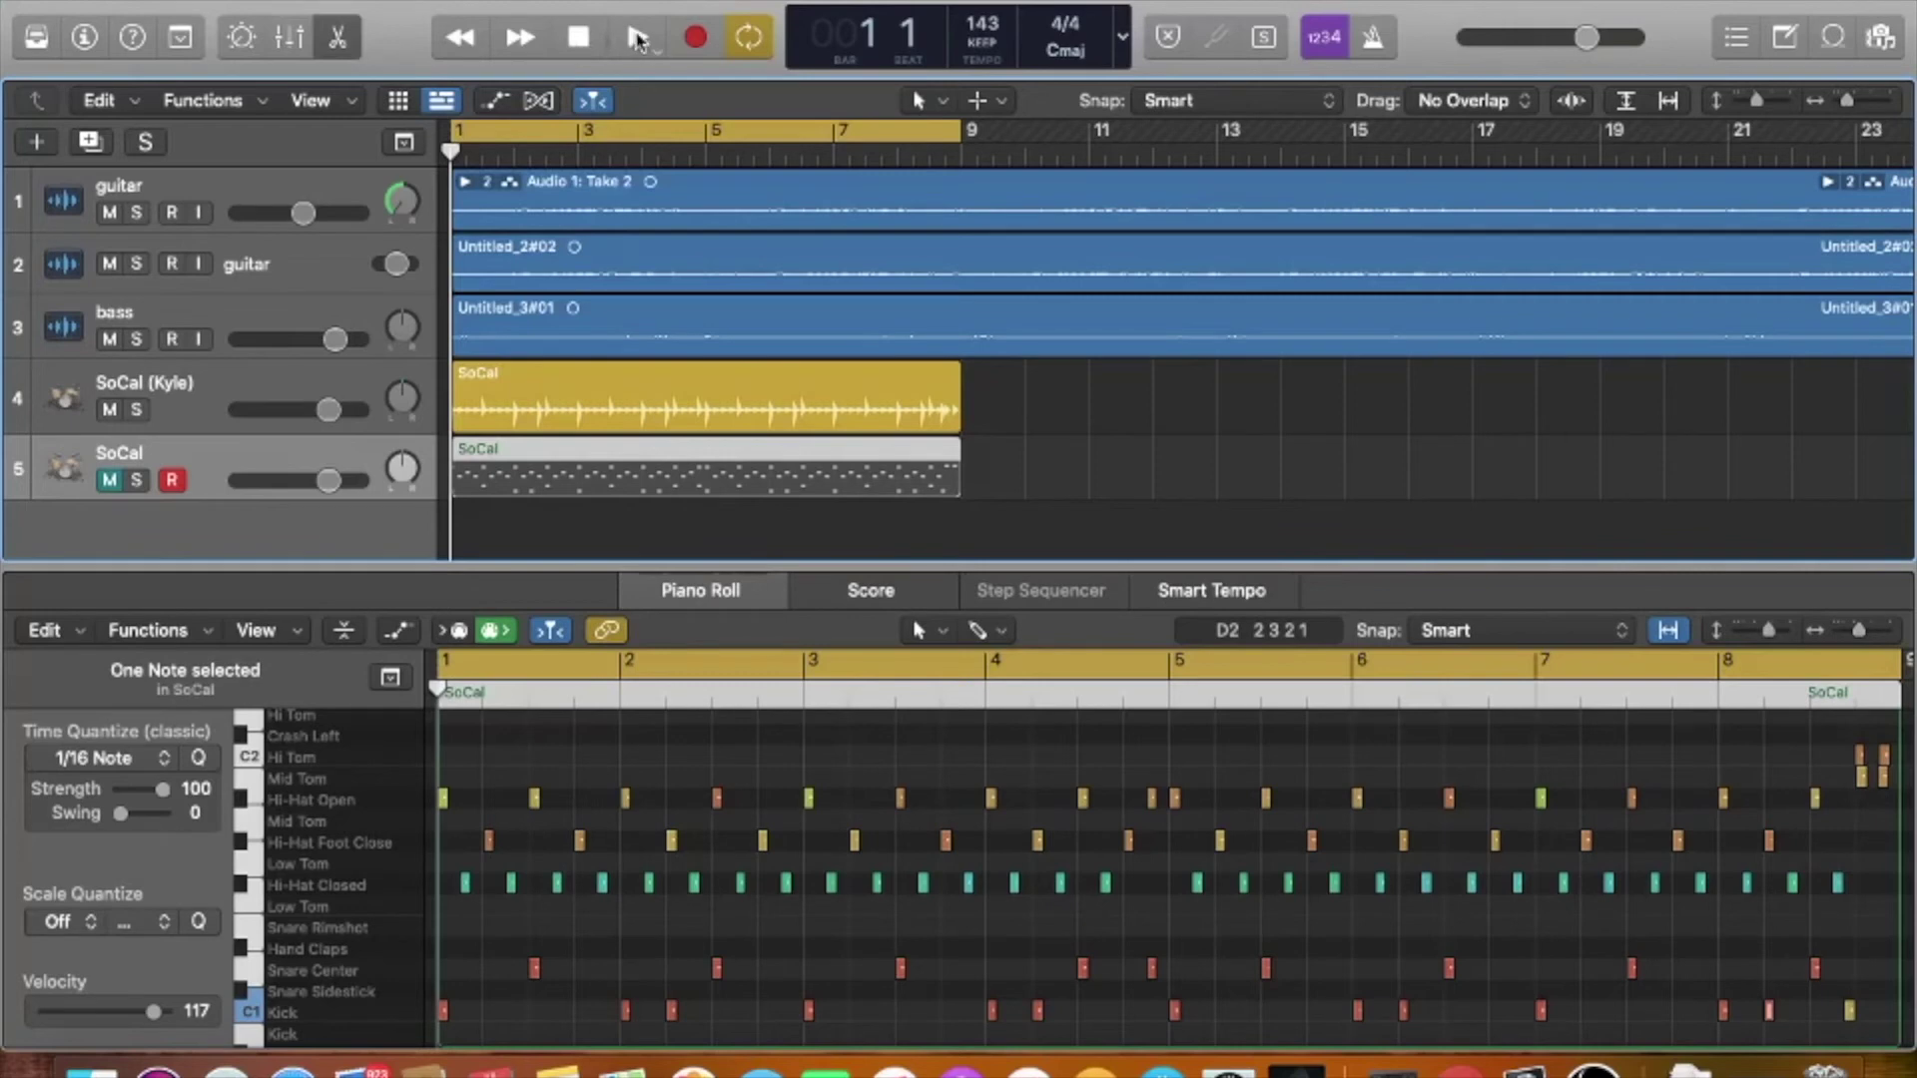
click(637, 38)
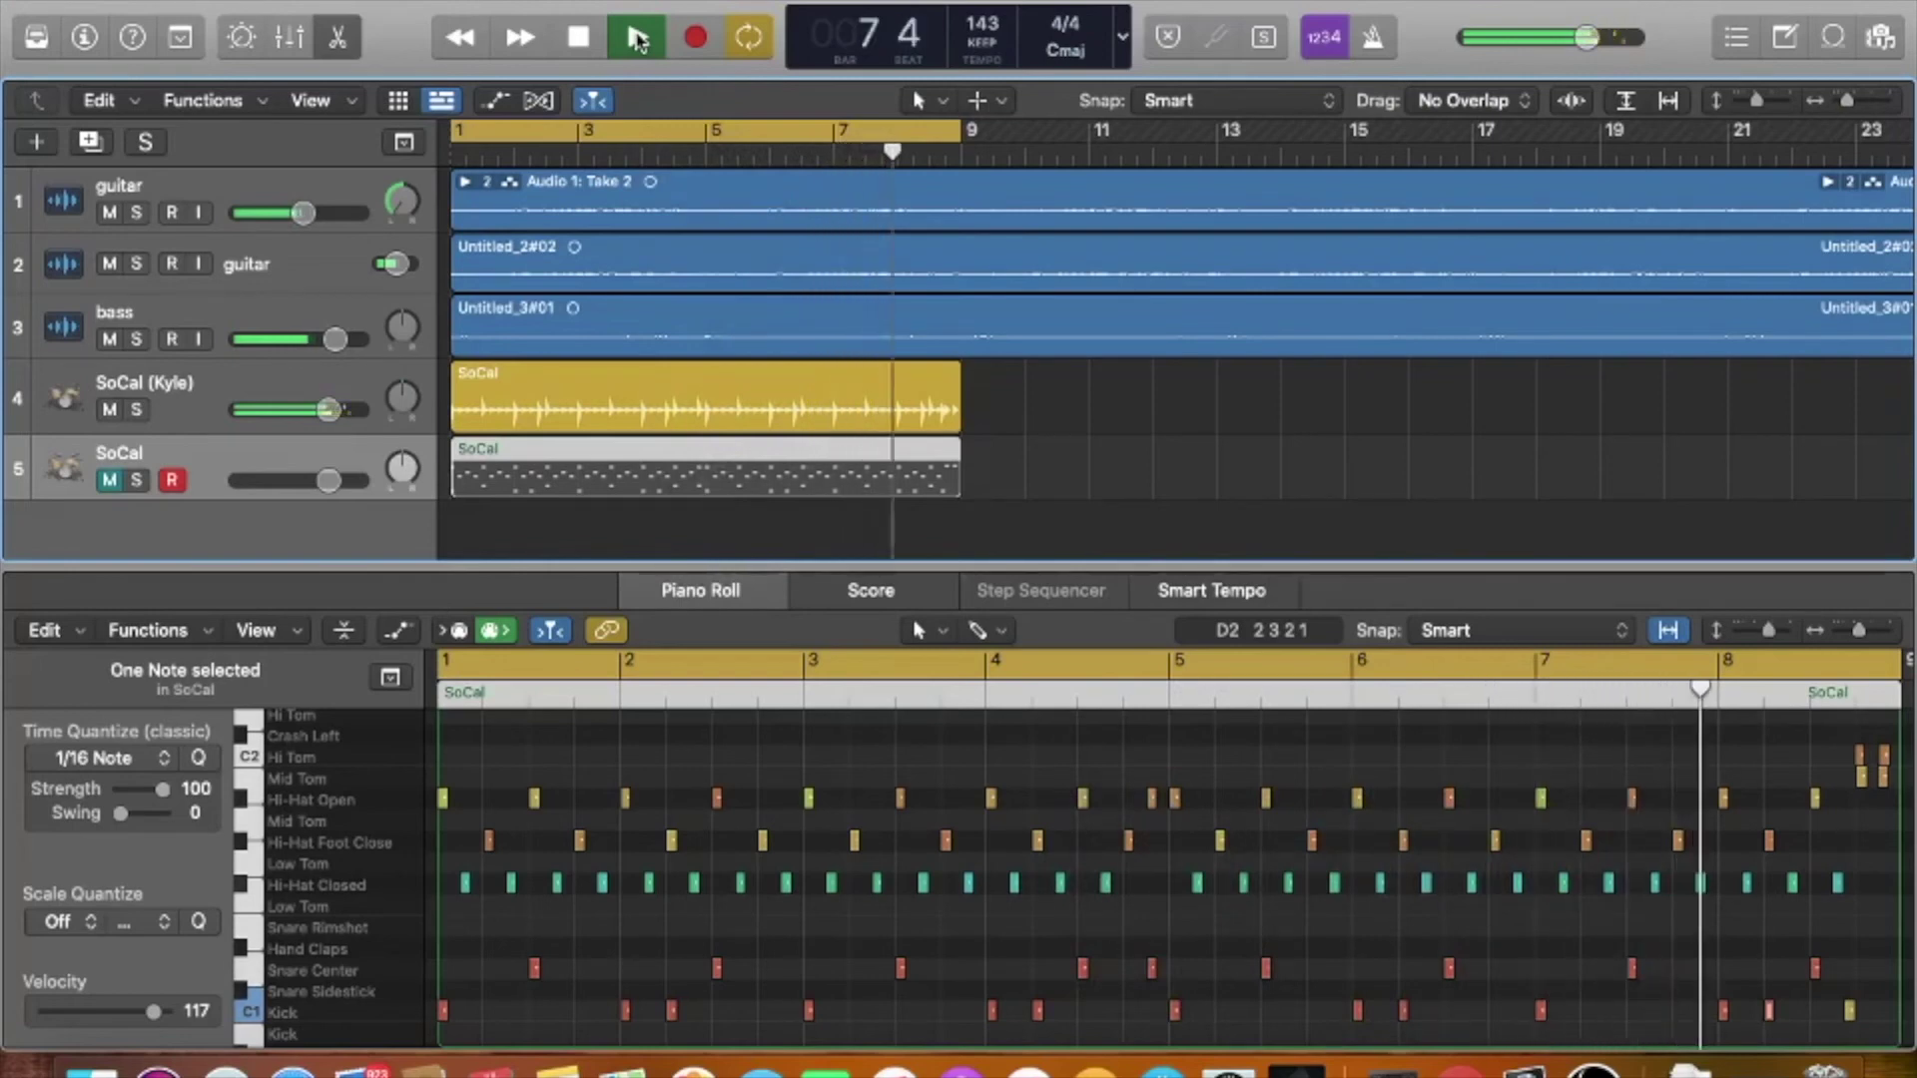
click(636, 38)
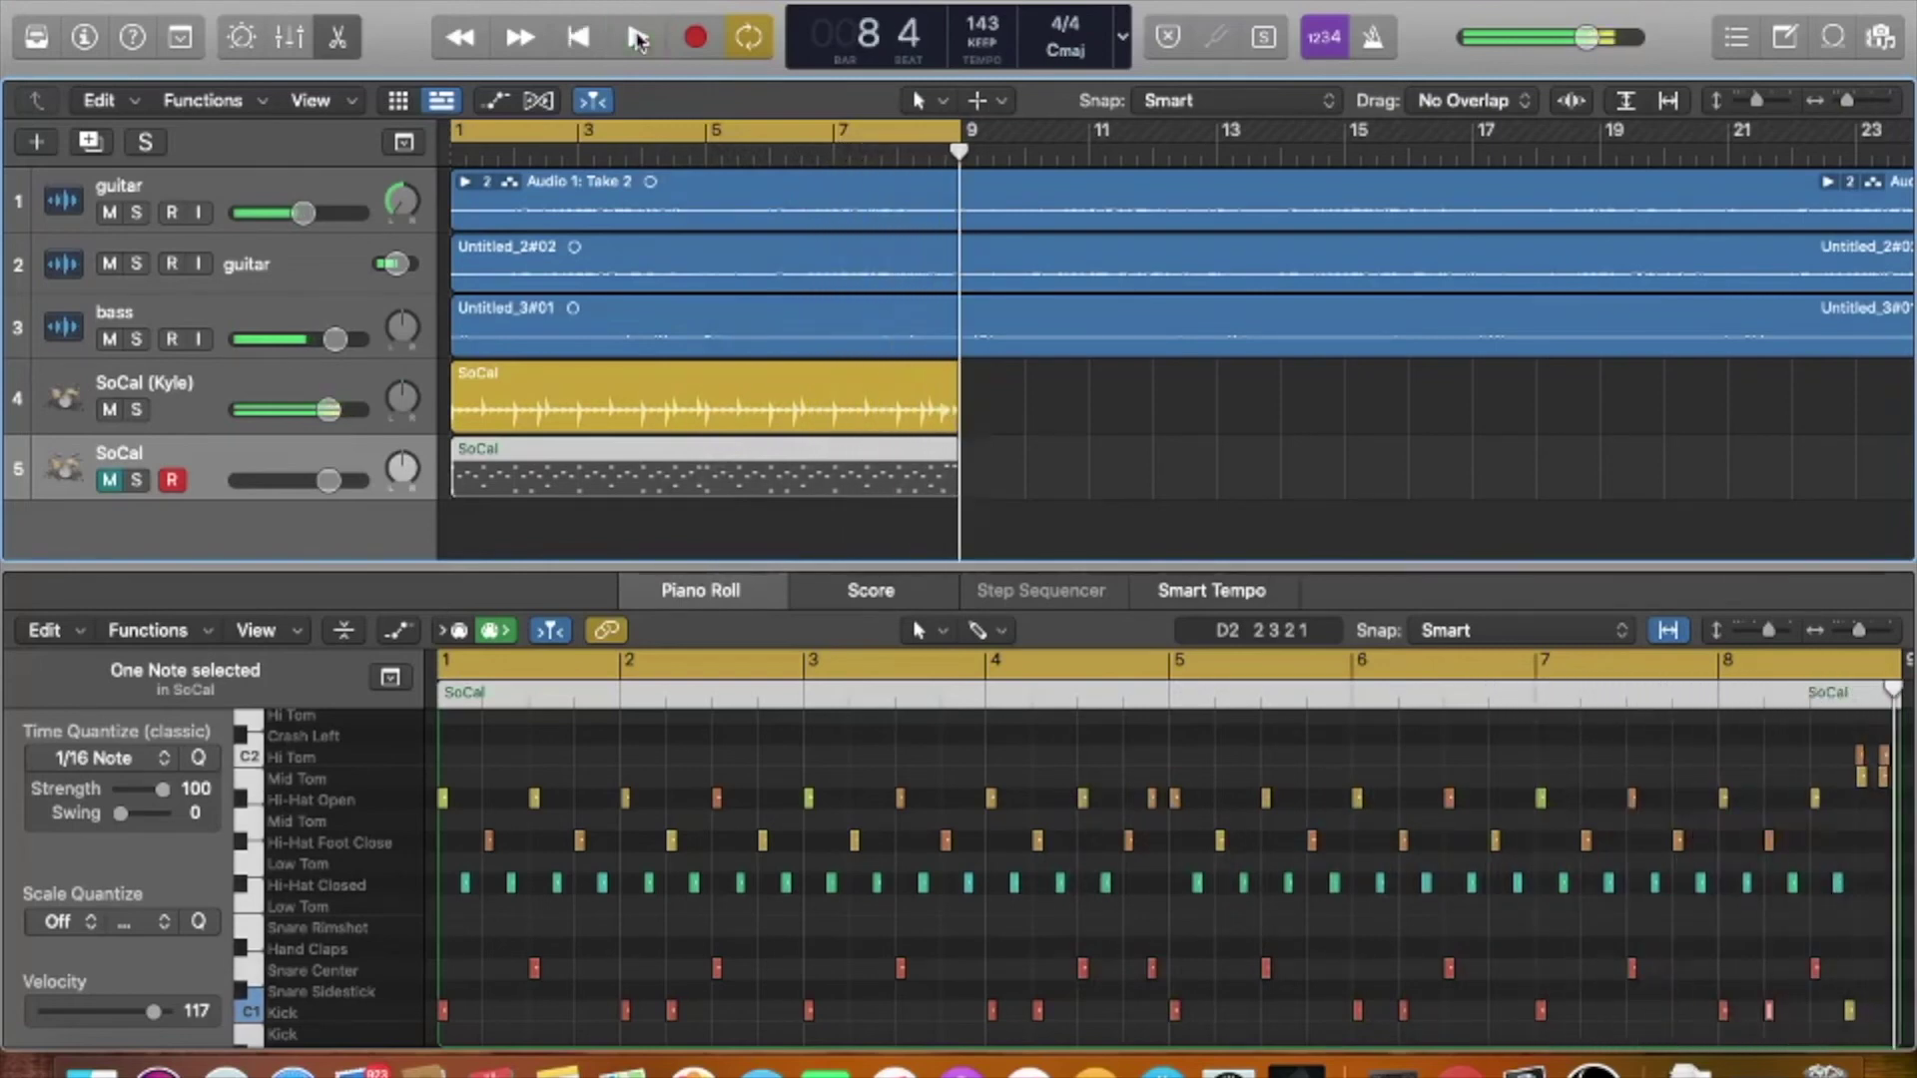
click(113, 458)
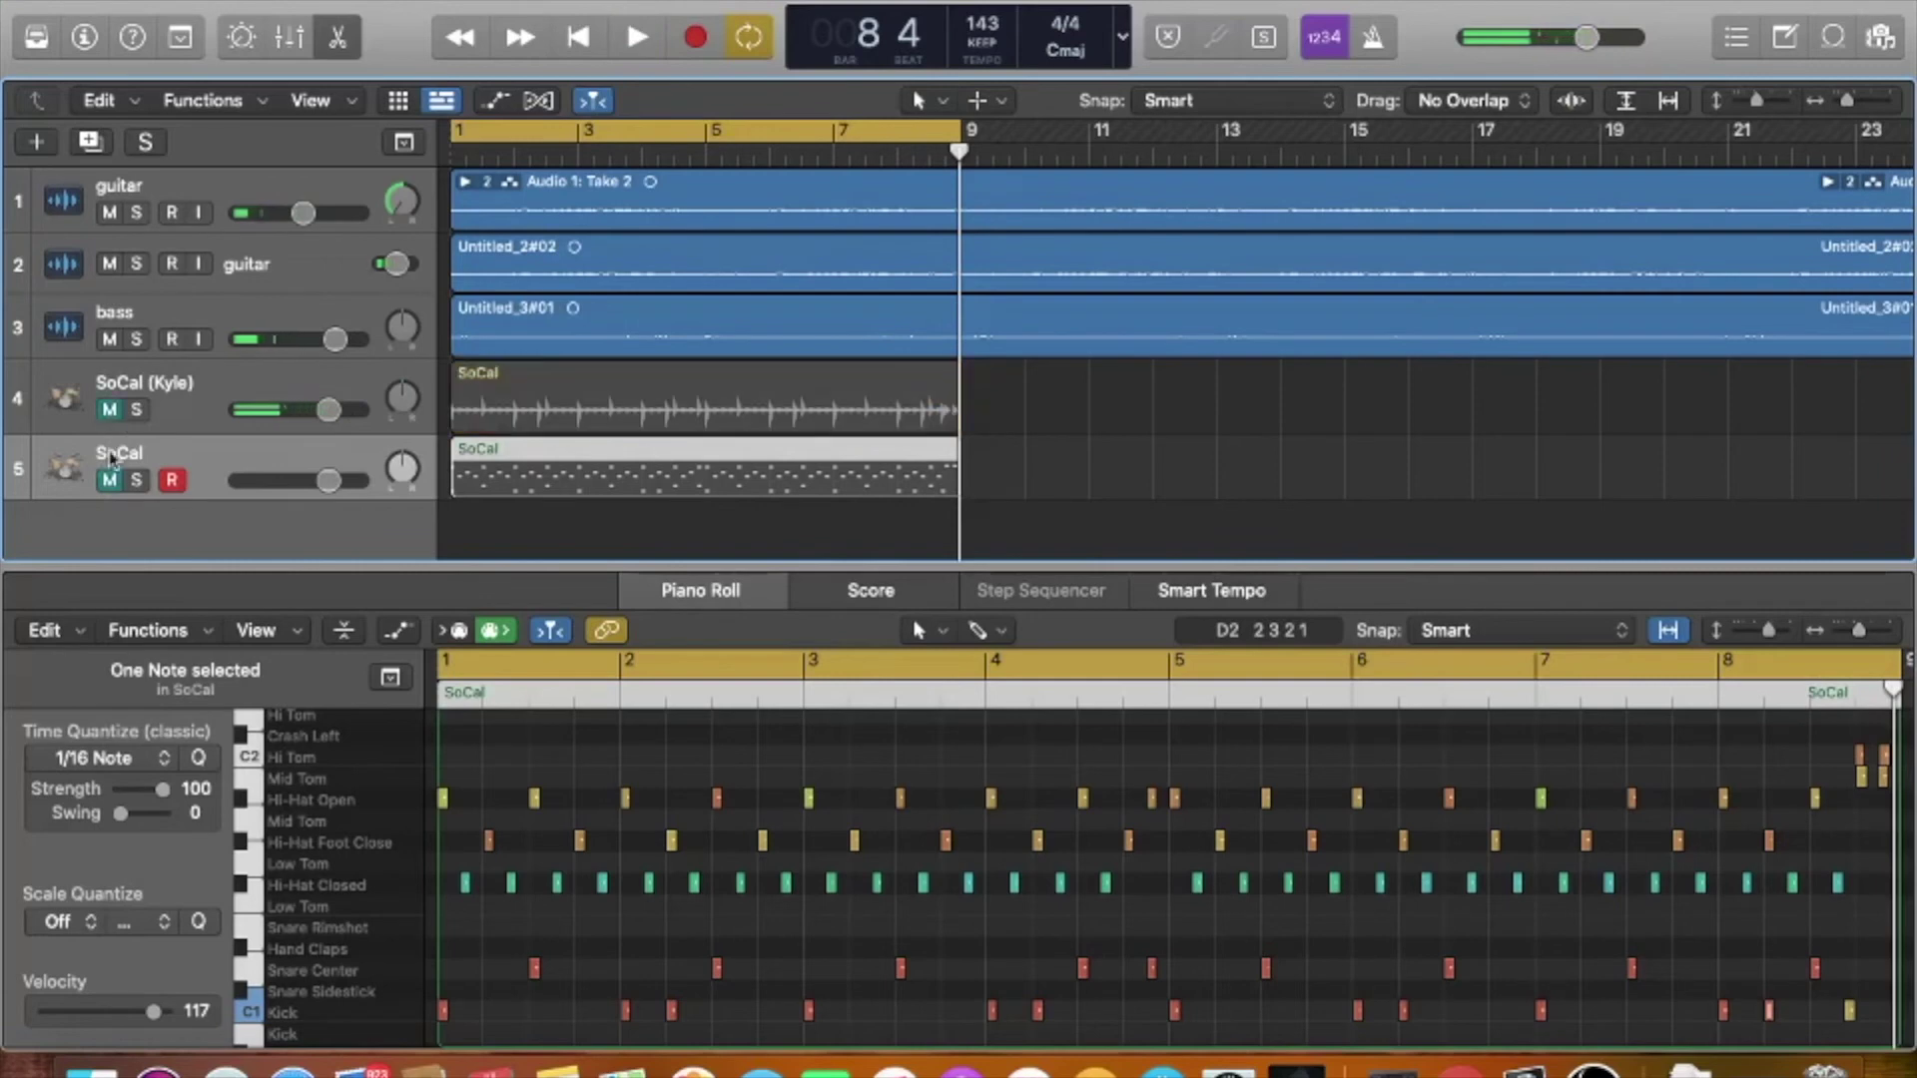
click(110, 480)
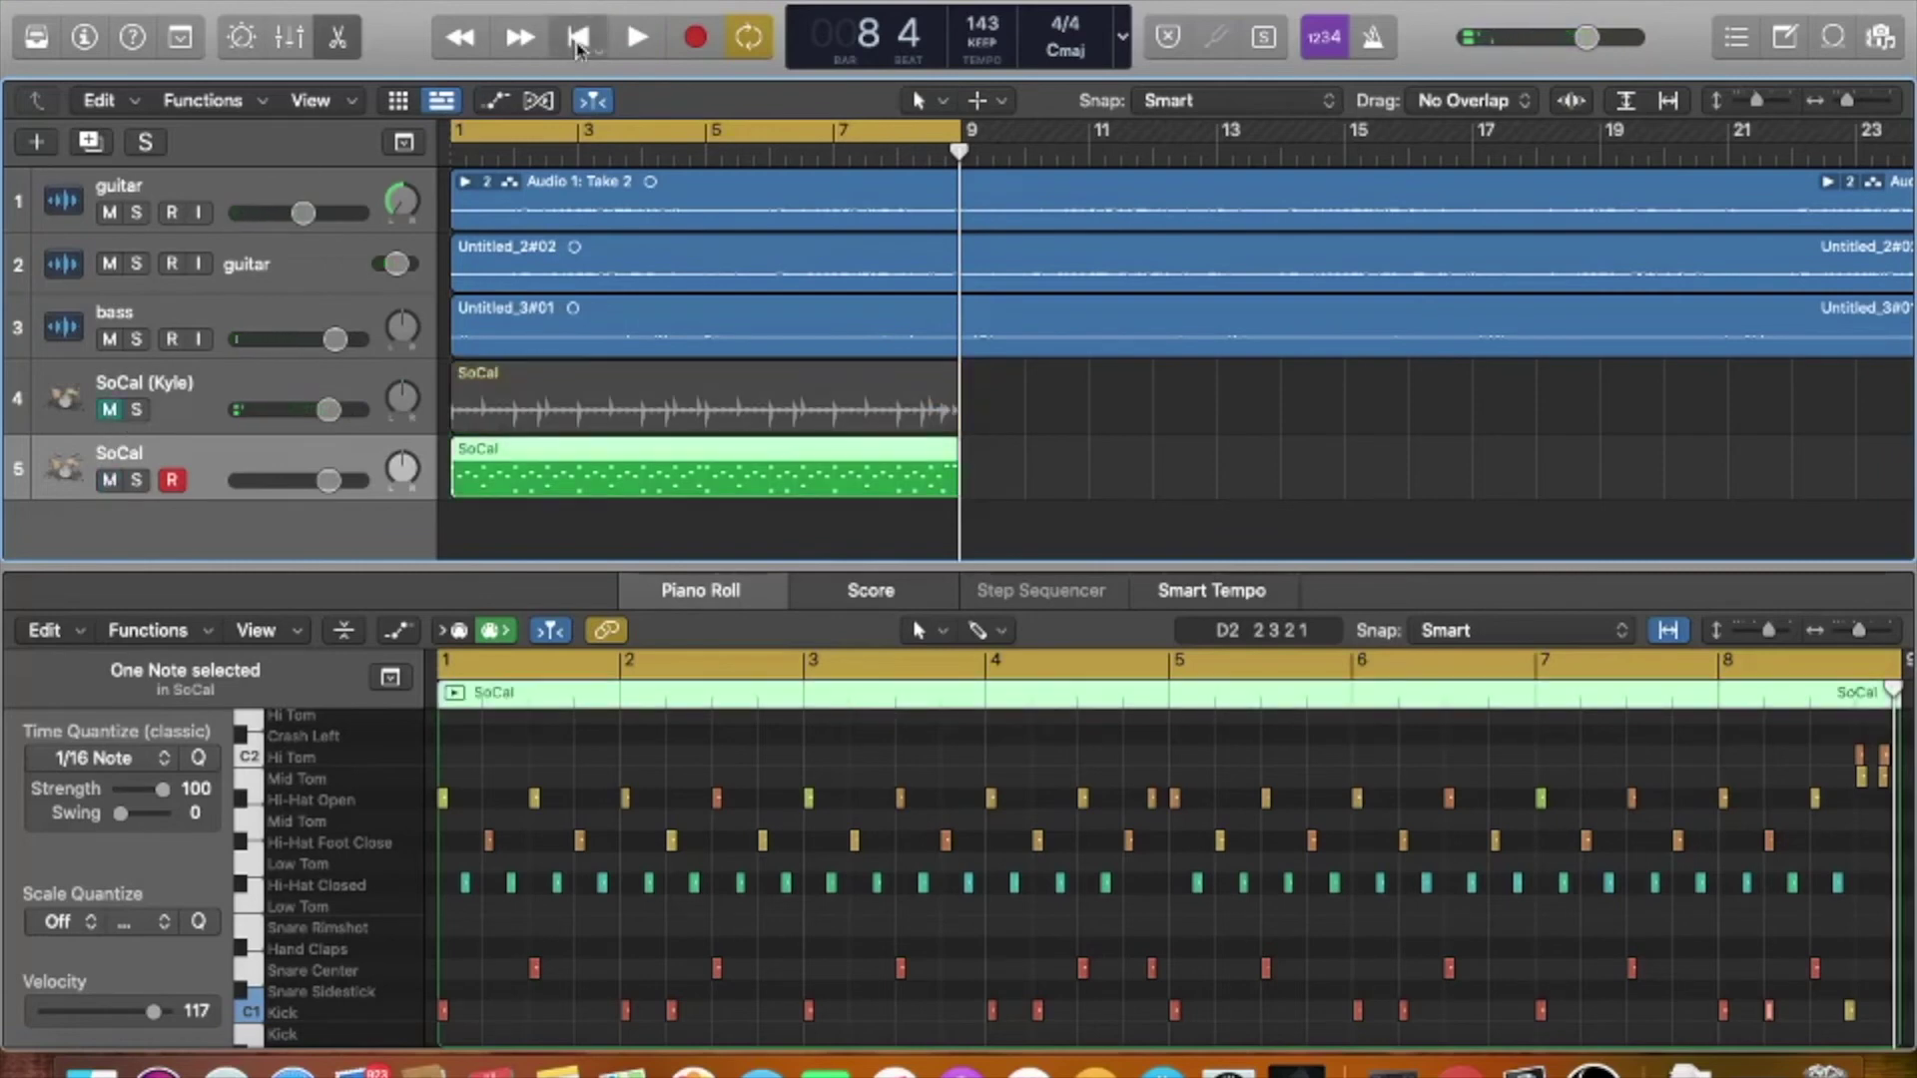
click(576, 40)
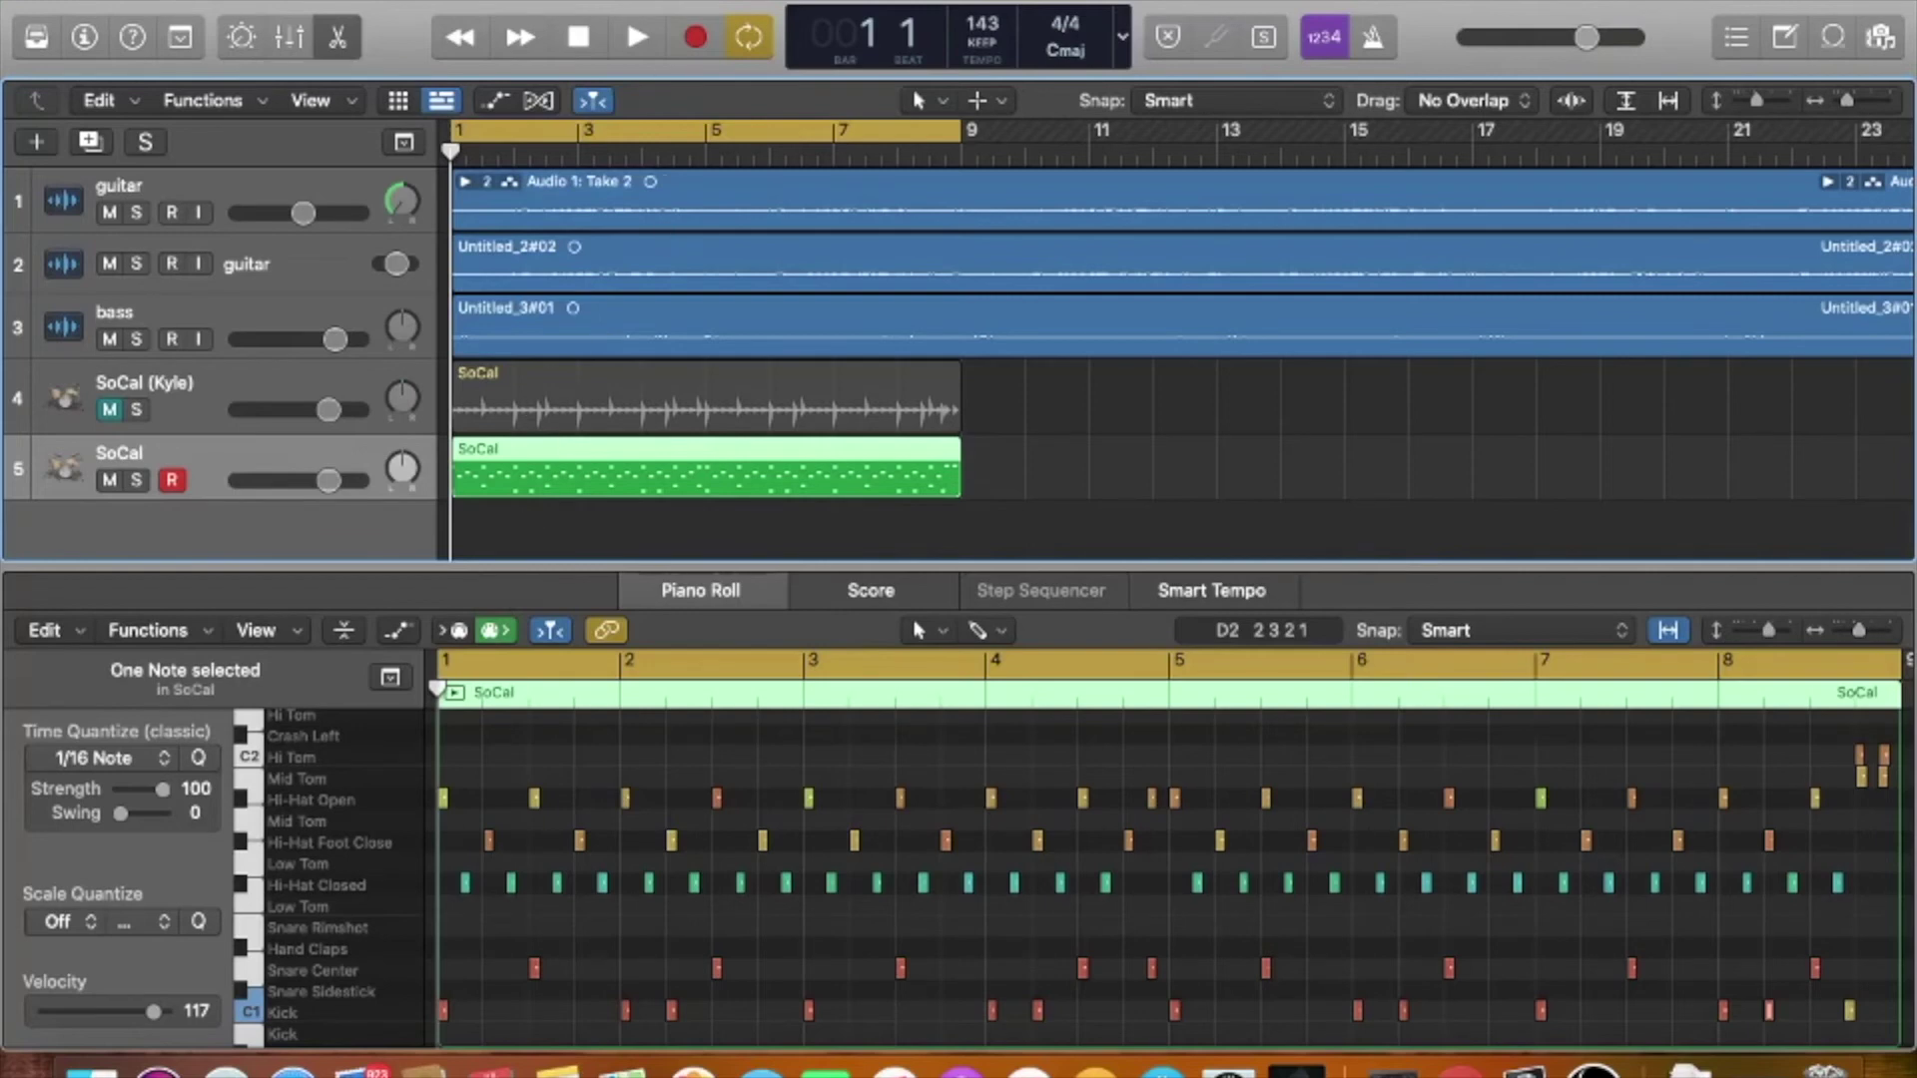
click(624, 37)
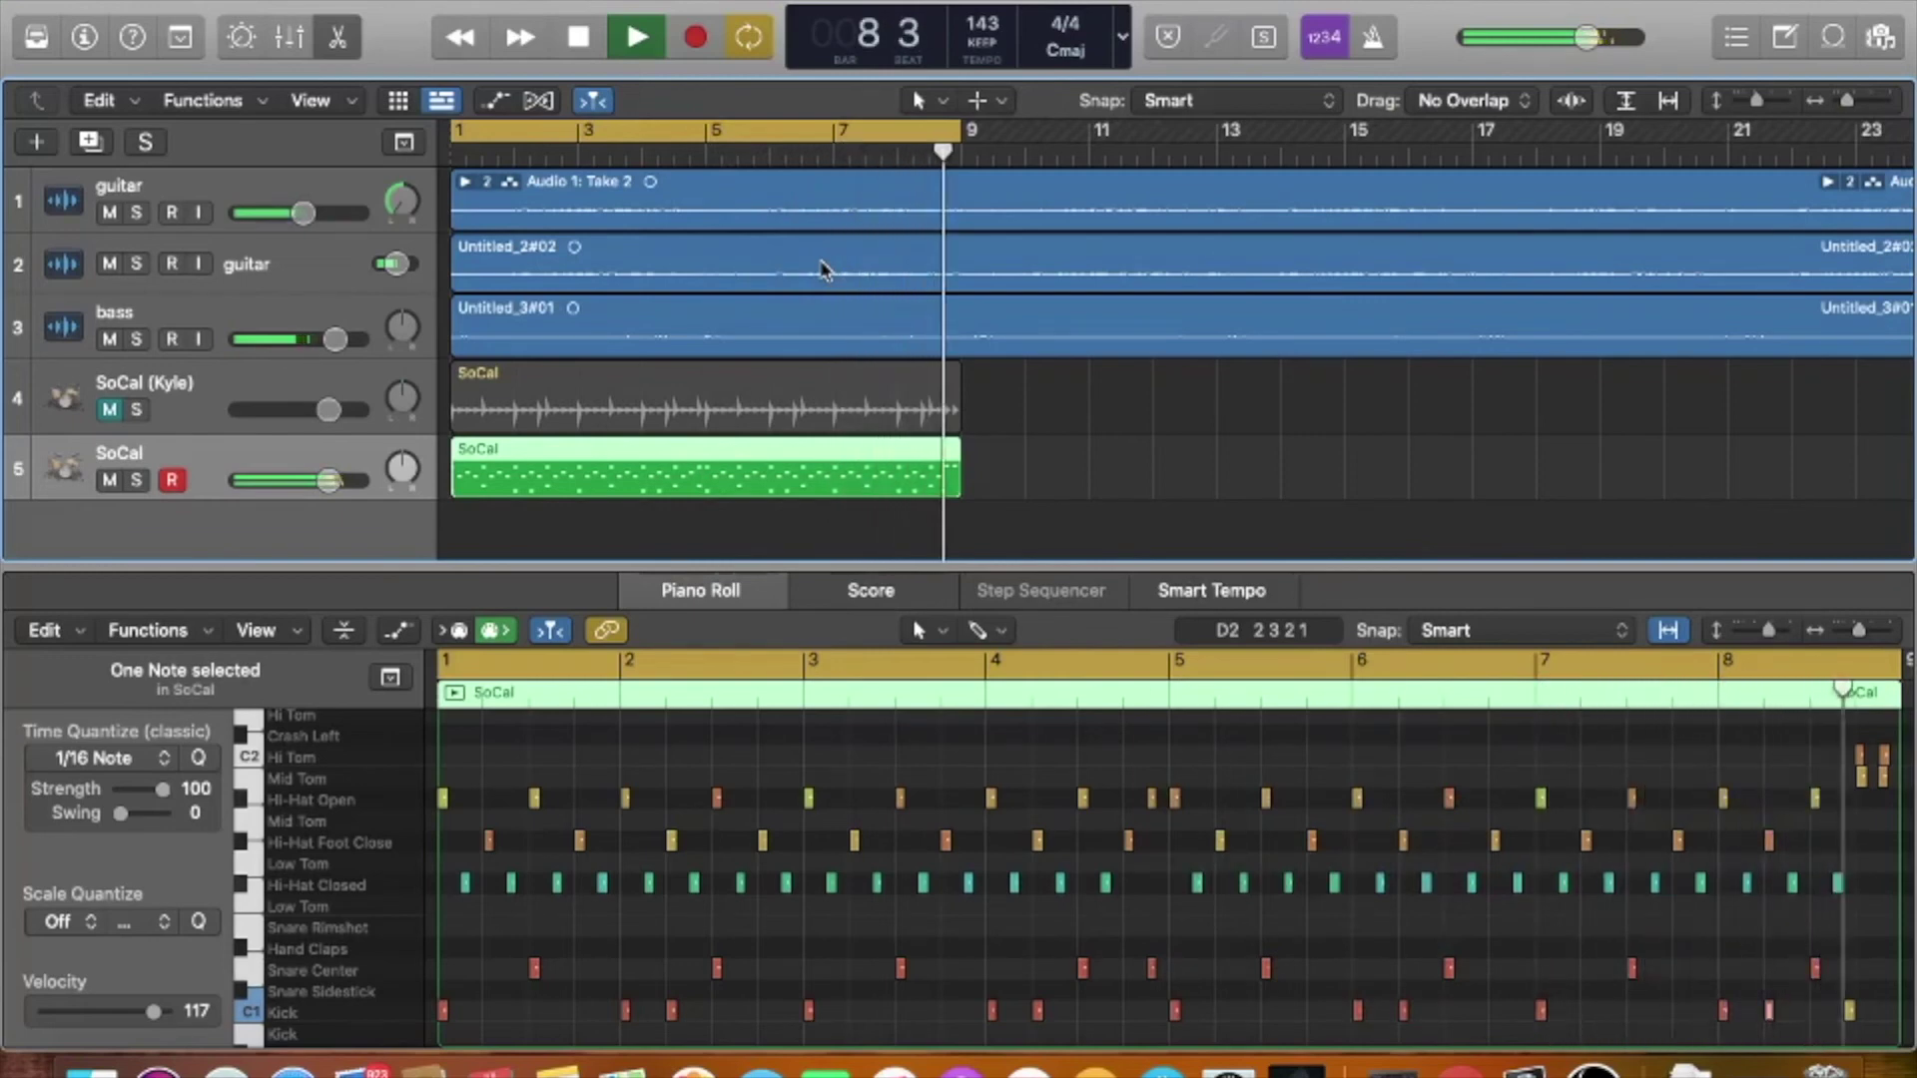
key(space)
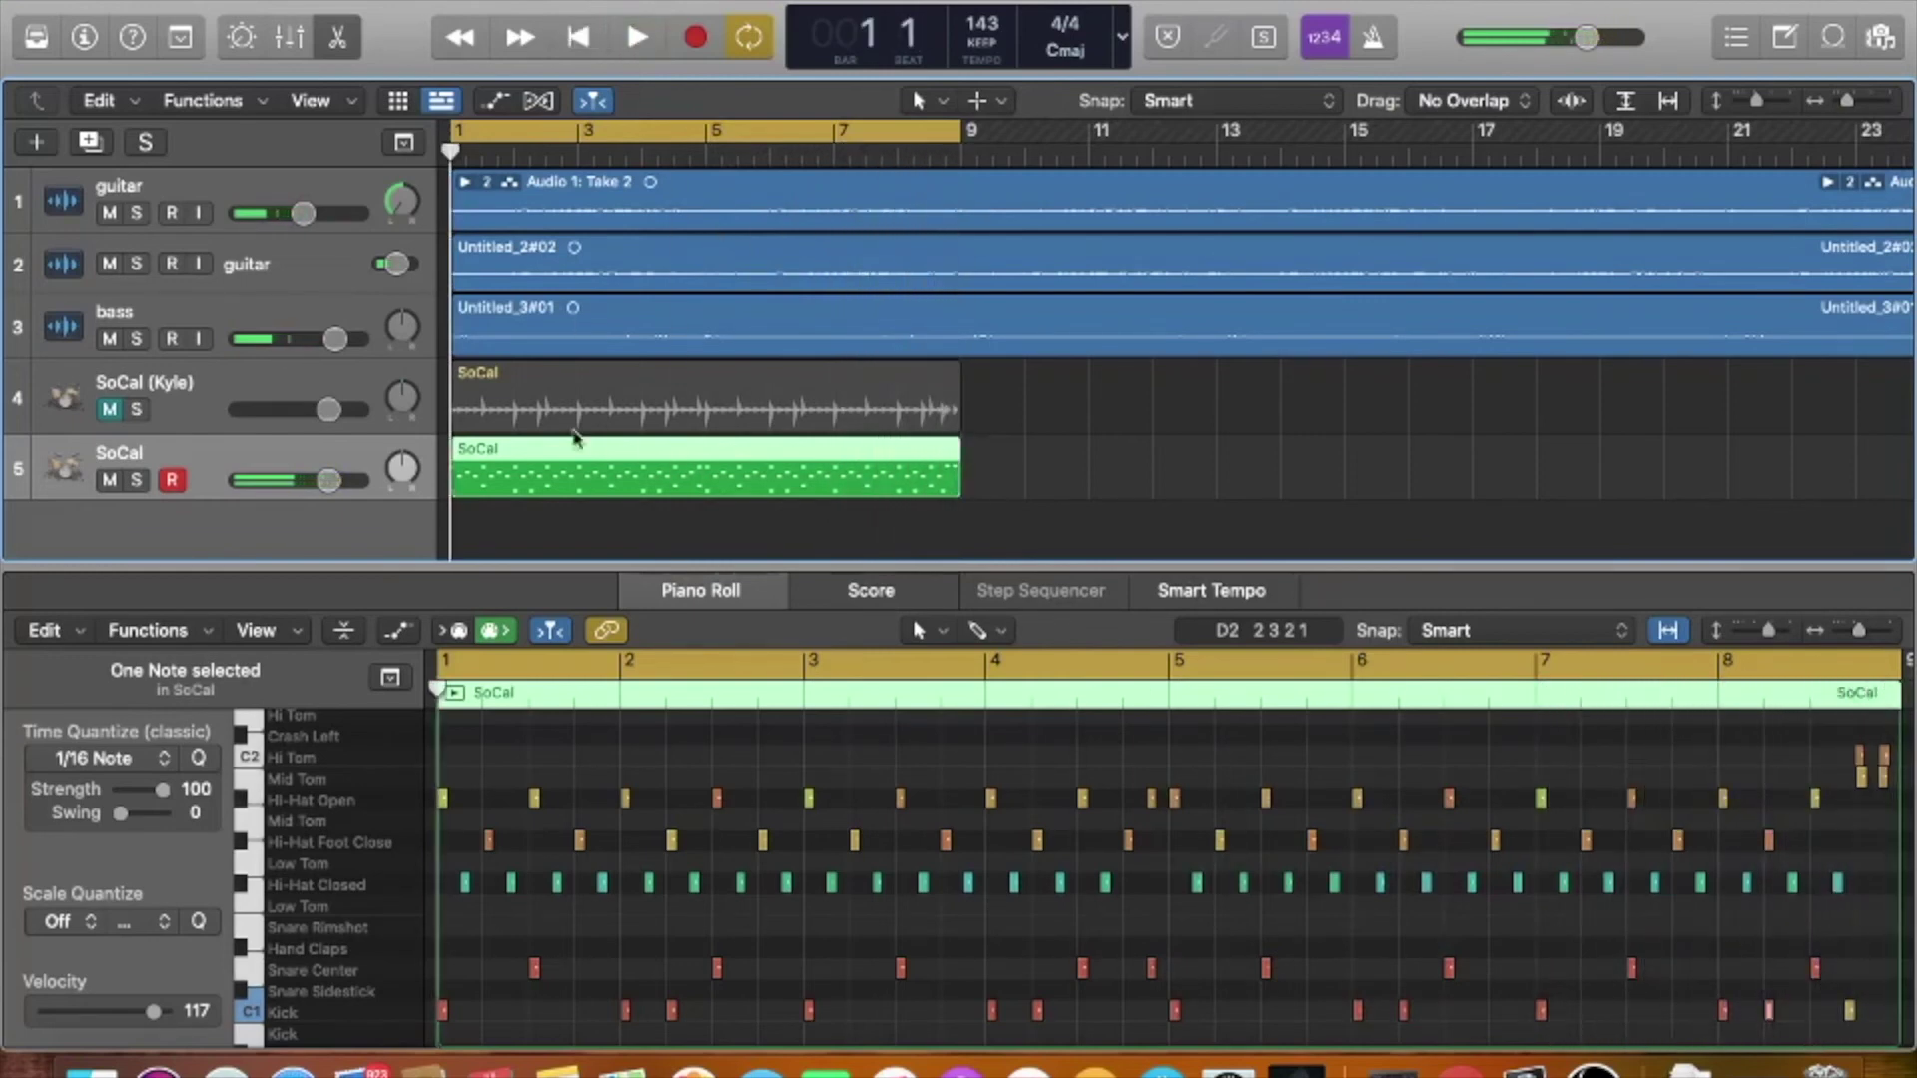
drag(529, 564, 529, 271)
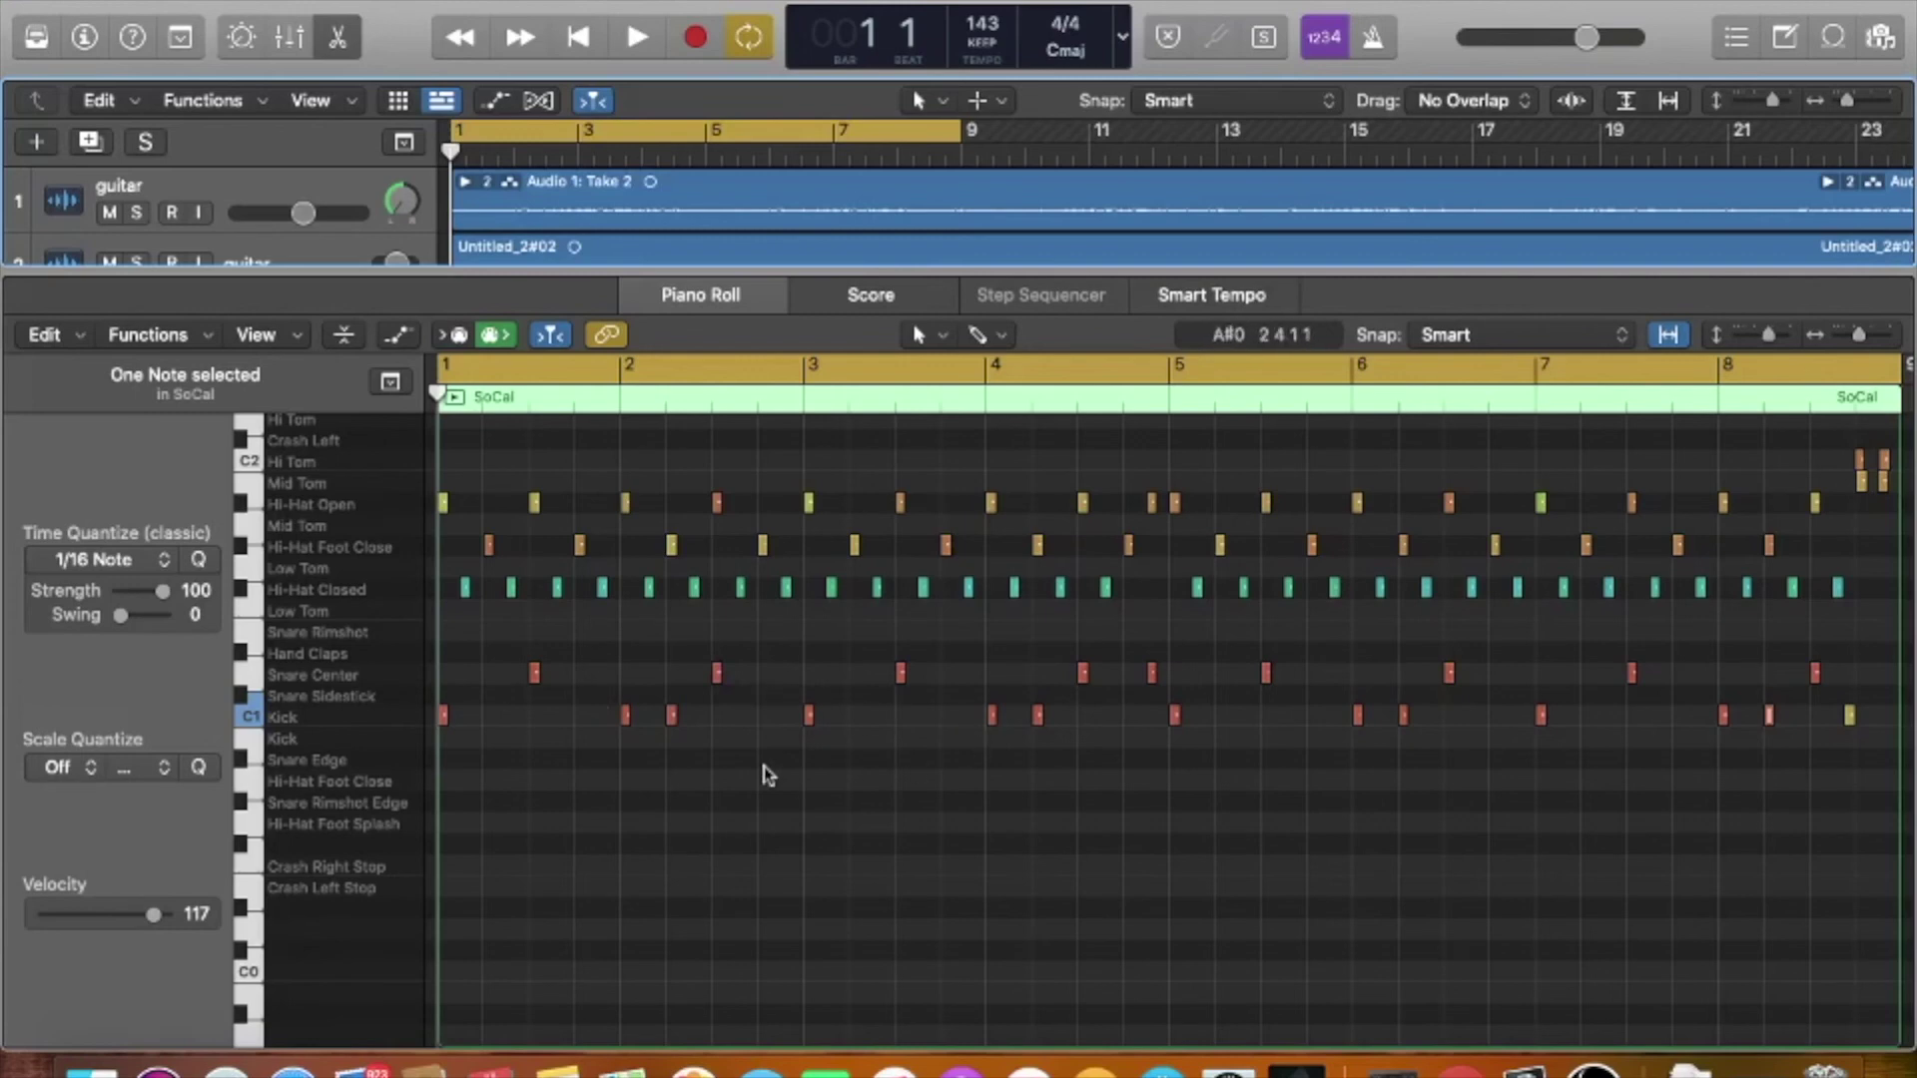
drag(574, 271, 569, 565)
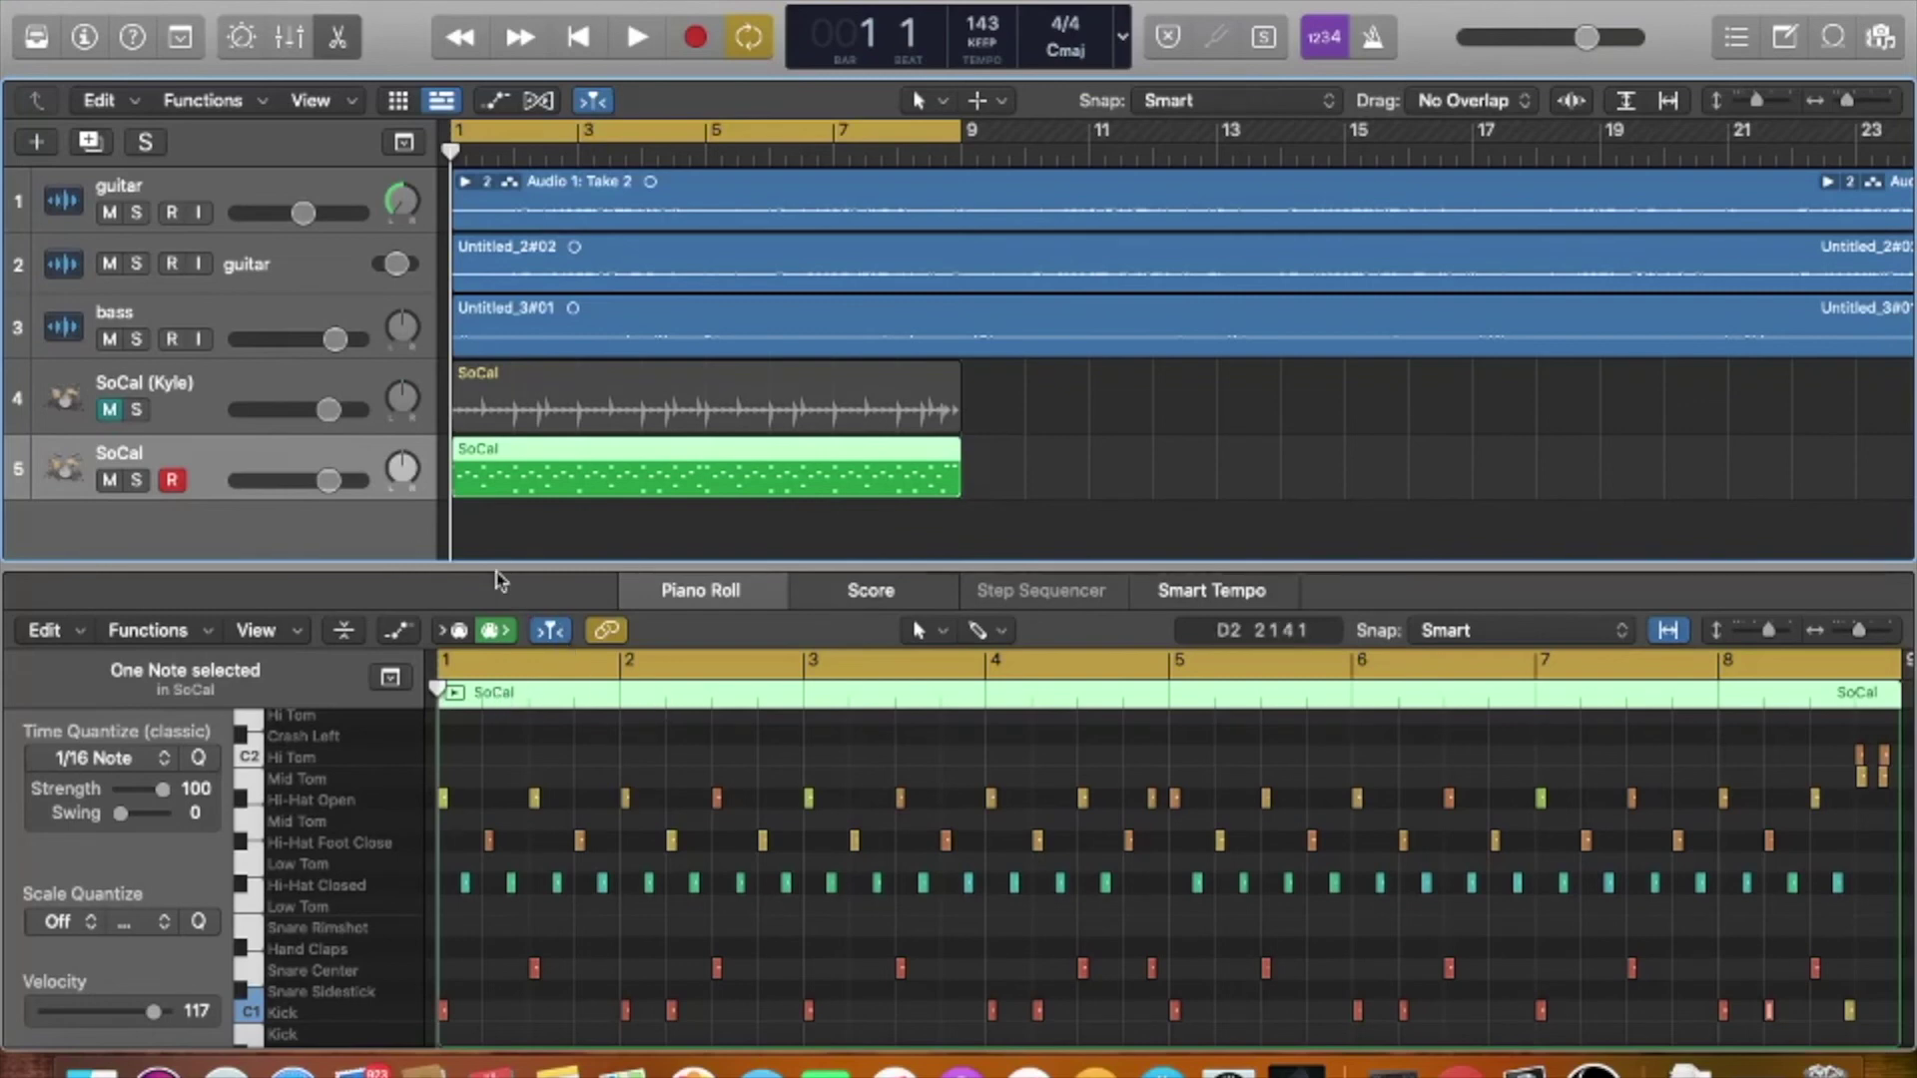
click(40, 37)
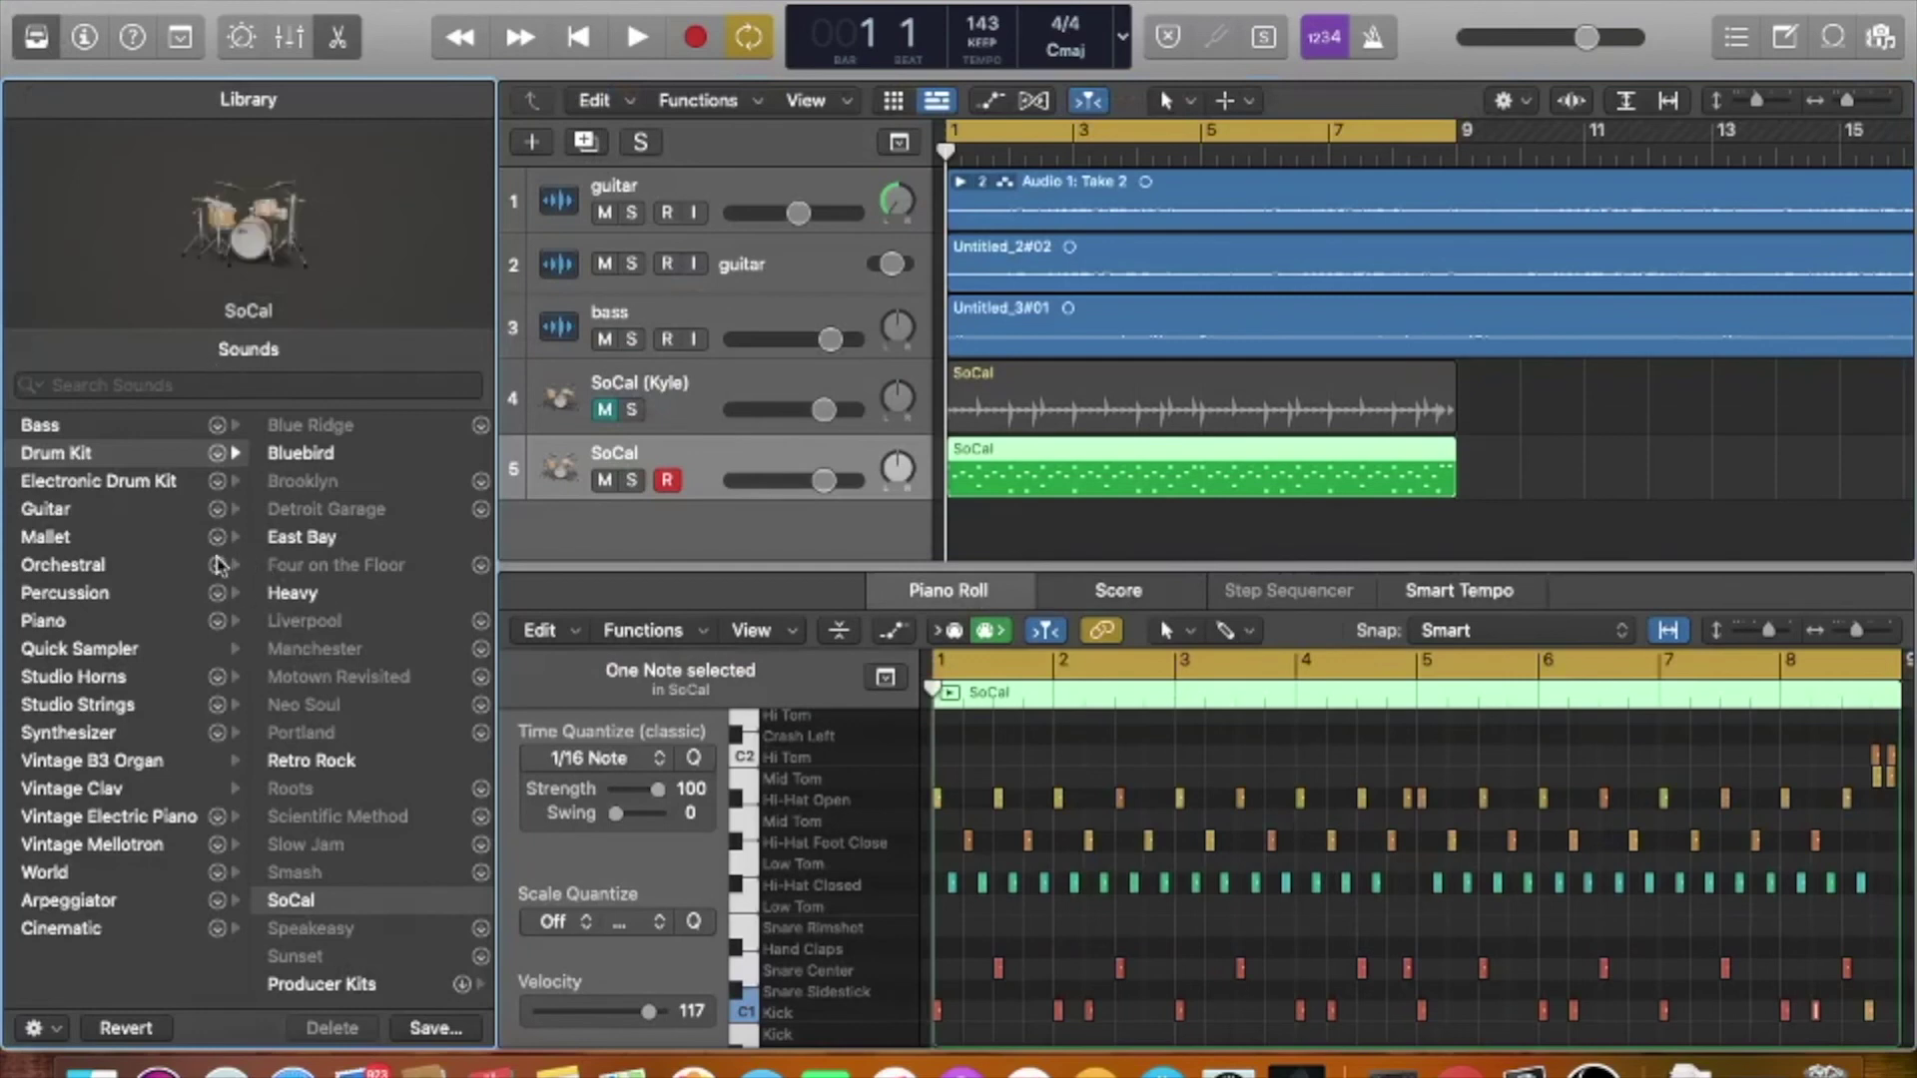
- Switch track 5 to the Heavy kit, audition it with playback, then hide the library
click(291, 595)
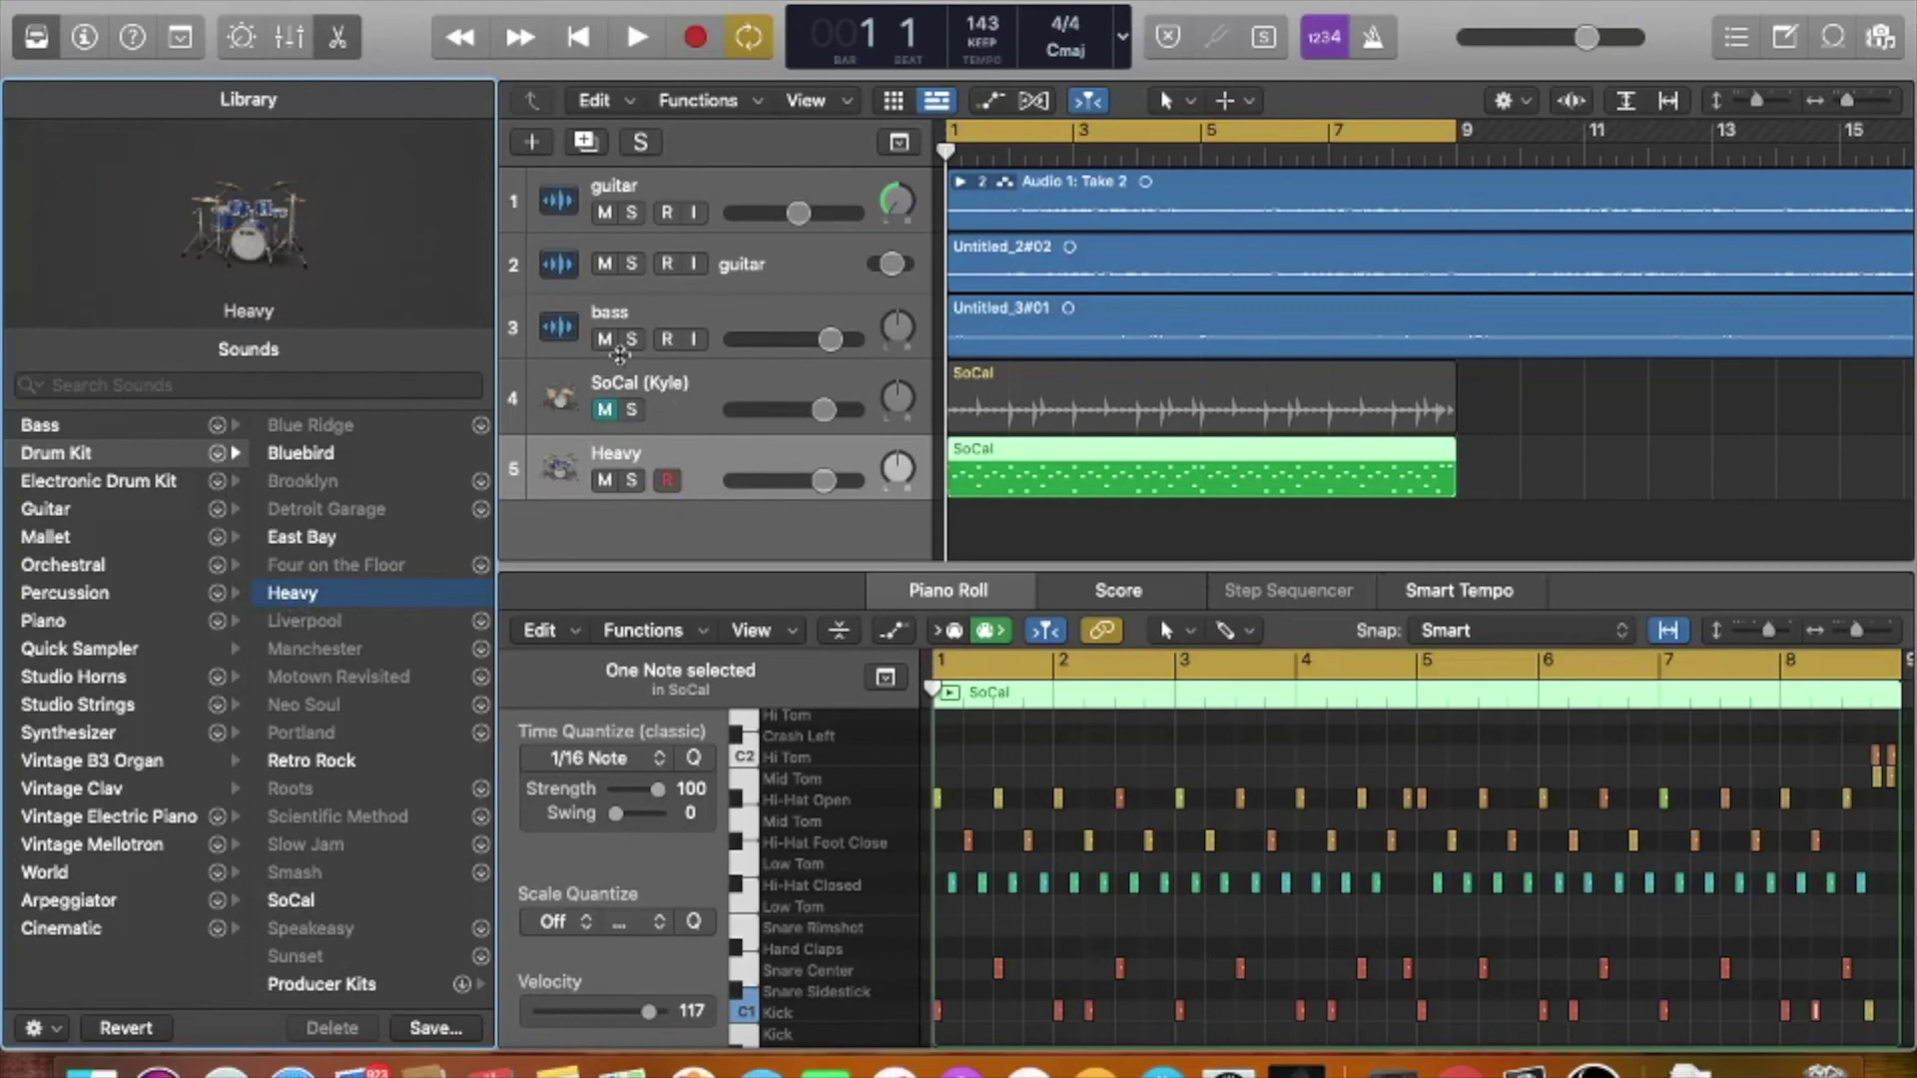
click(639, 38)
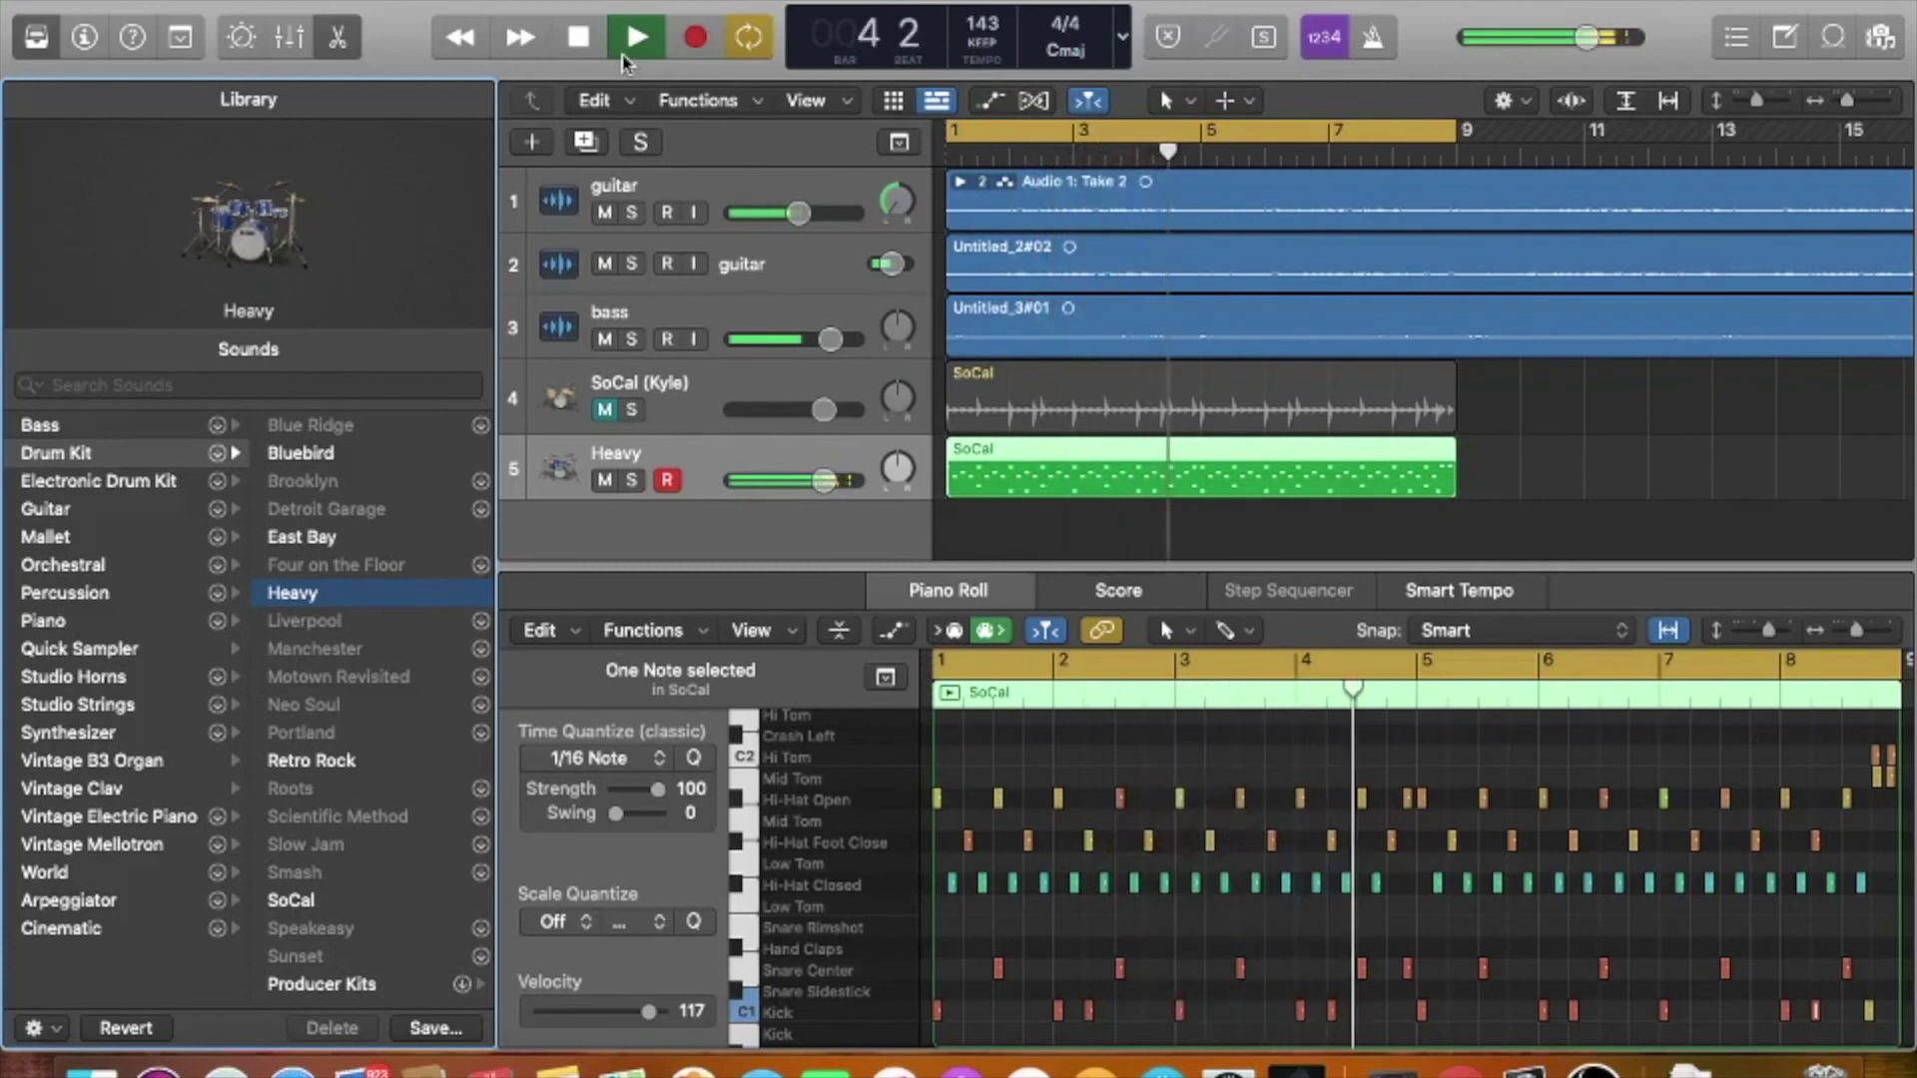
key(space)
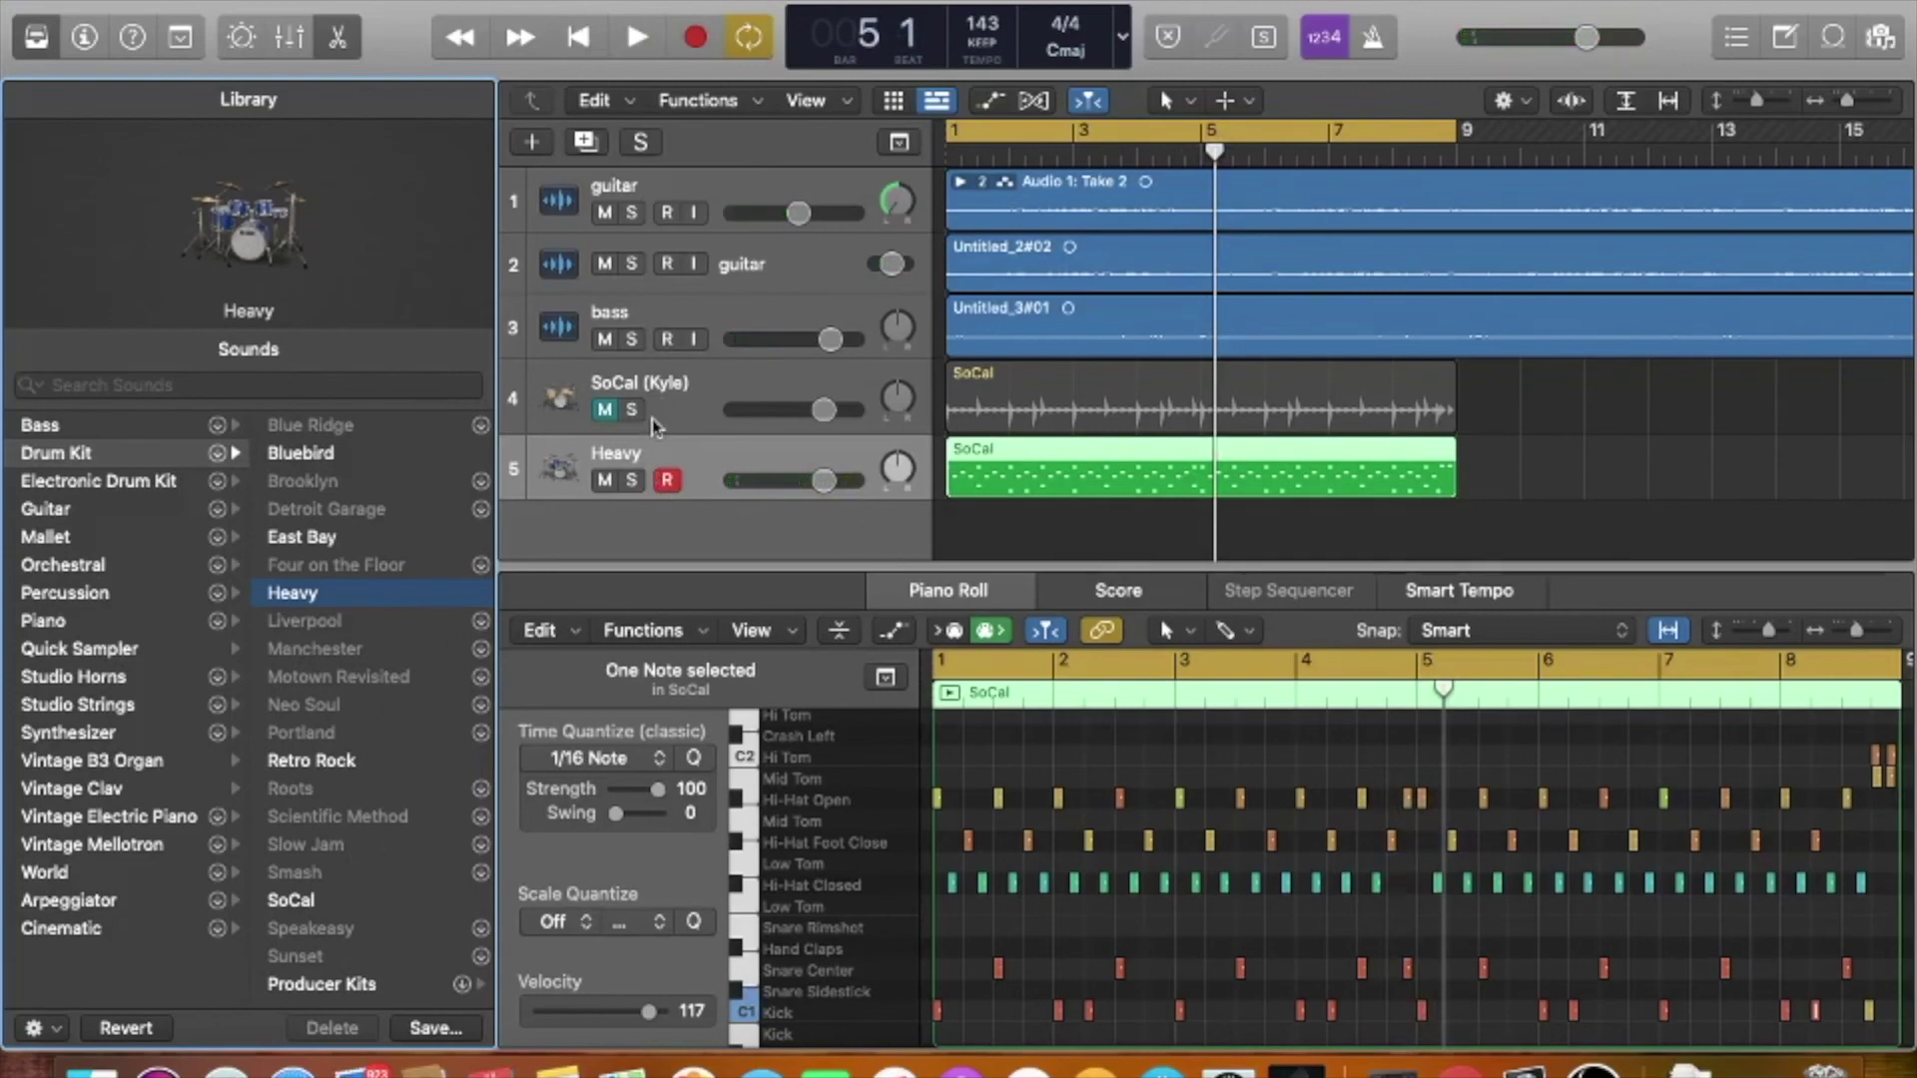
click(50, 32)
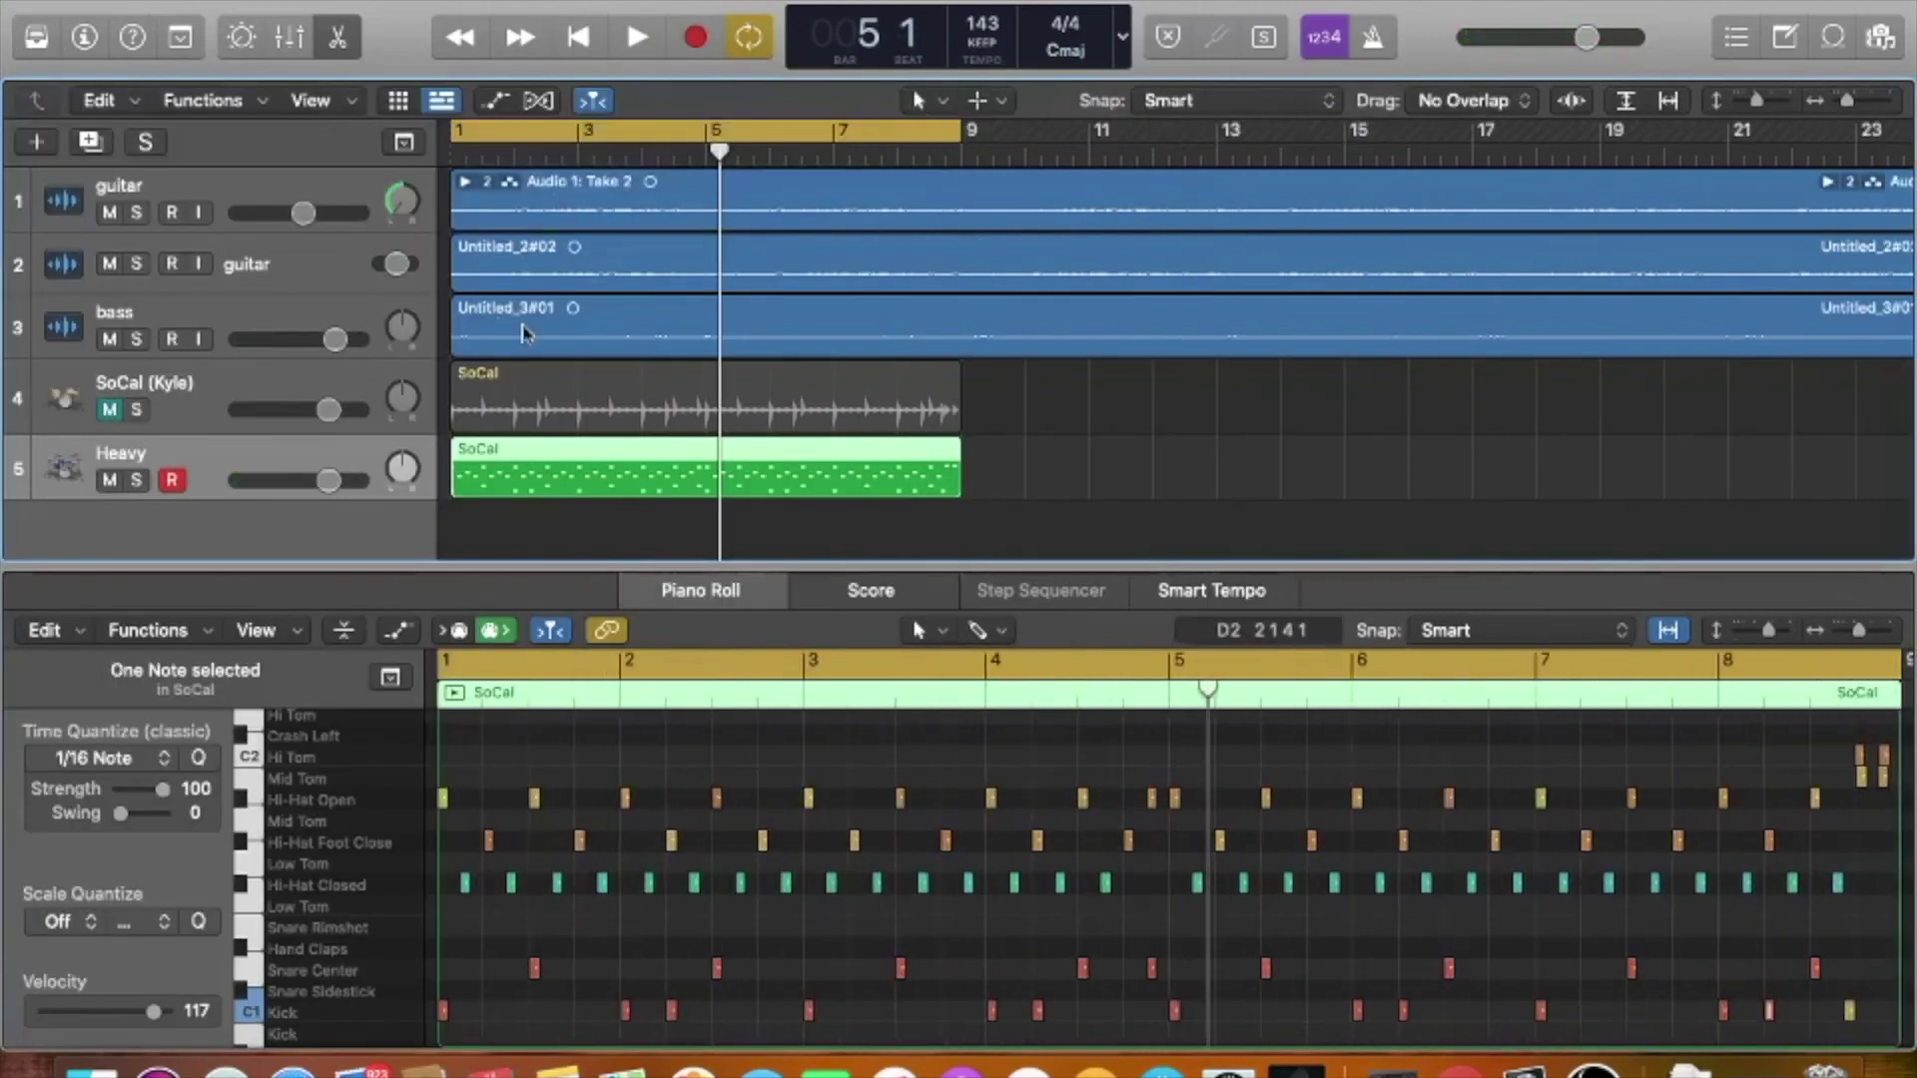